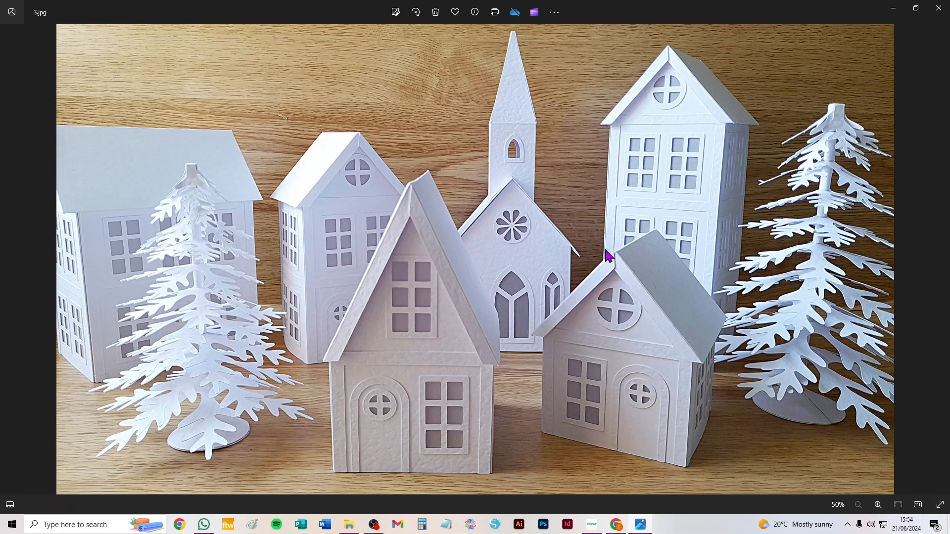
- Browse the photos of the finished paper village from 3.jpg through to houses.png
click(941, 265)
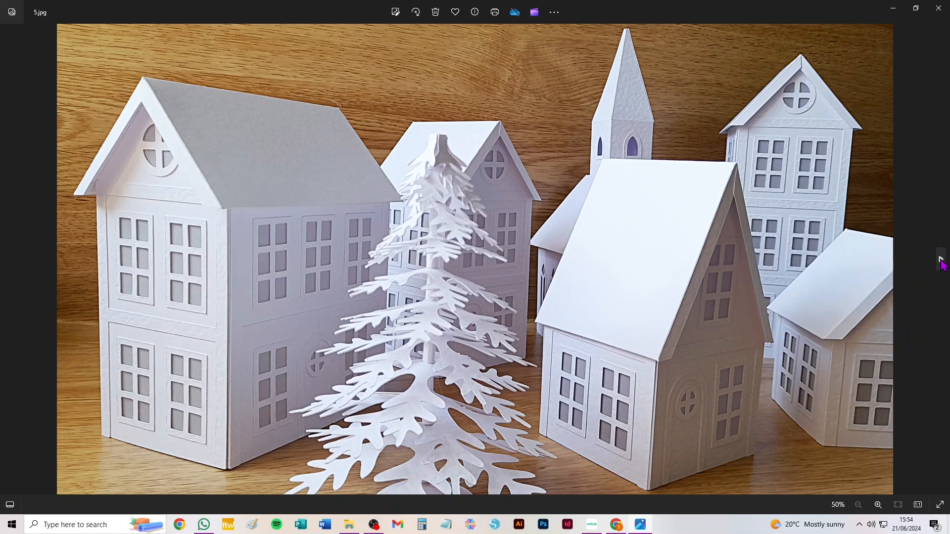
click(942, 265)
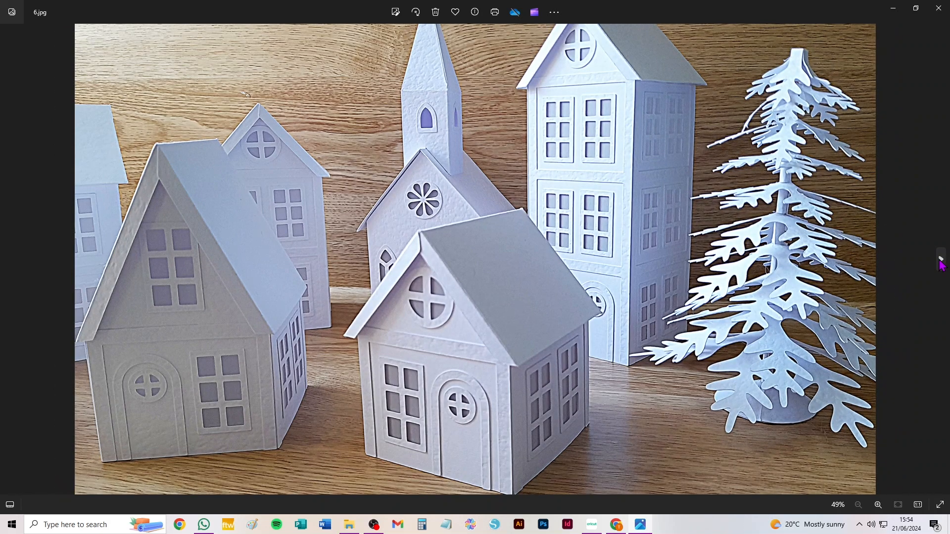
click(942, 265)
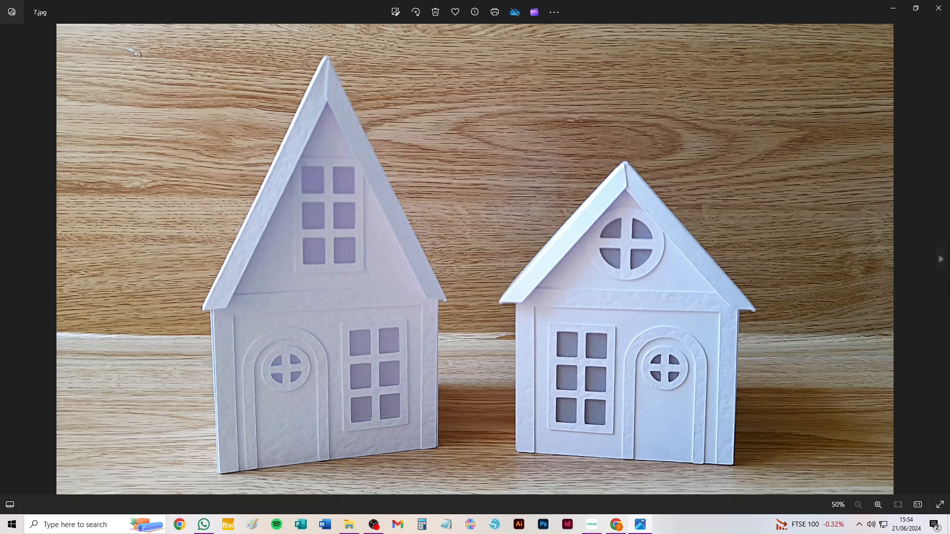
click(941, 263)
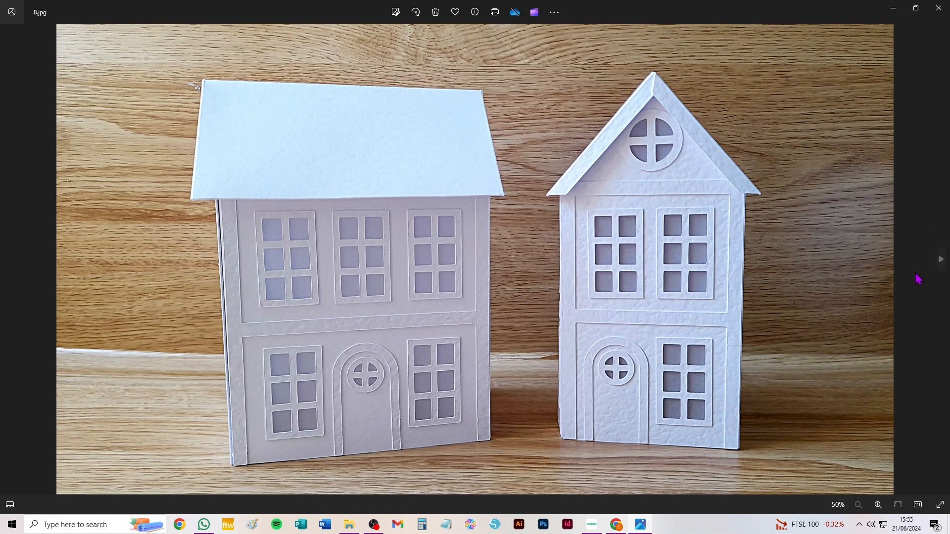
click(940, 260)
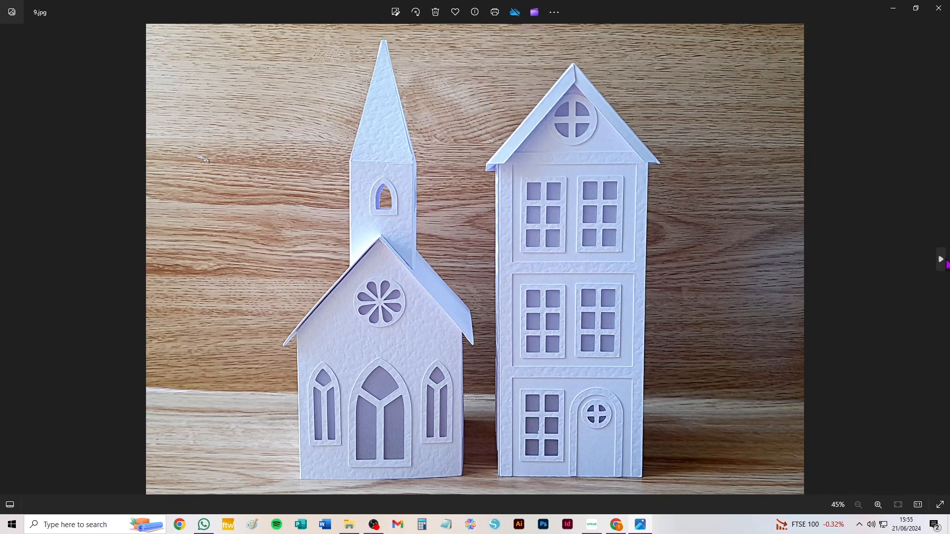
click(941, 261)
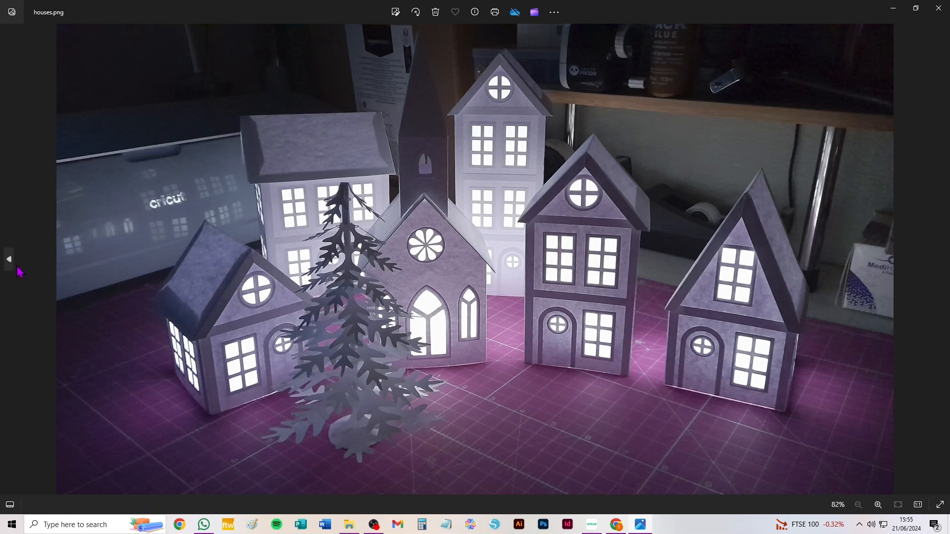
- Go back through the photos to re-examine the house designs between 6.jpg and 9.jpg, ending on houses.png
click(10, 262)
click(10, 263)
click(10, 262)
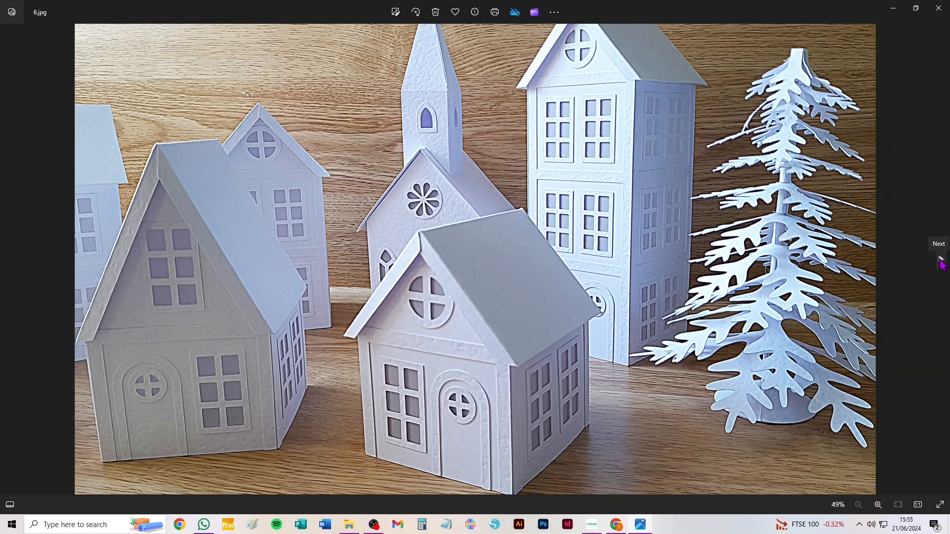
click(943, 262)
click(942, 262)
click(942, 262)
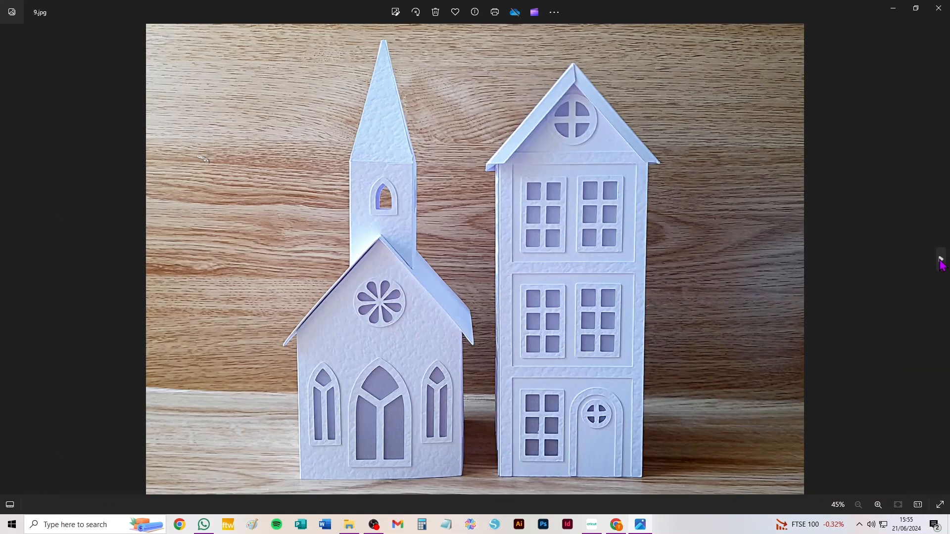
click(942, 263)
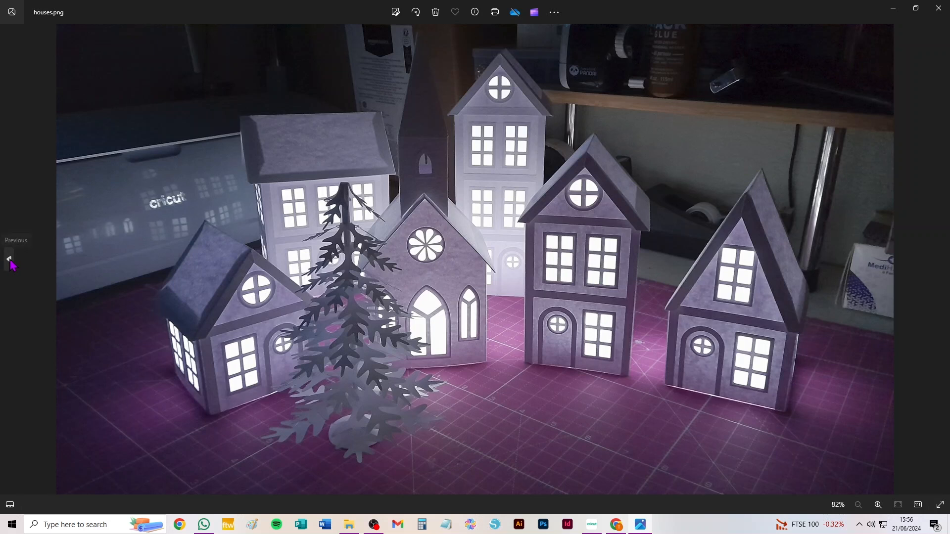
click(10, 261)
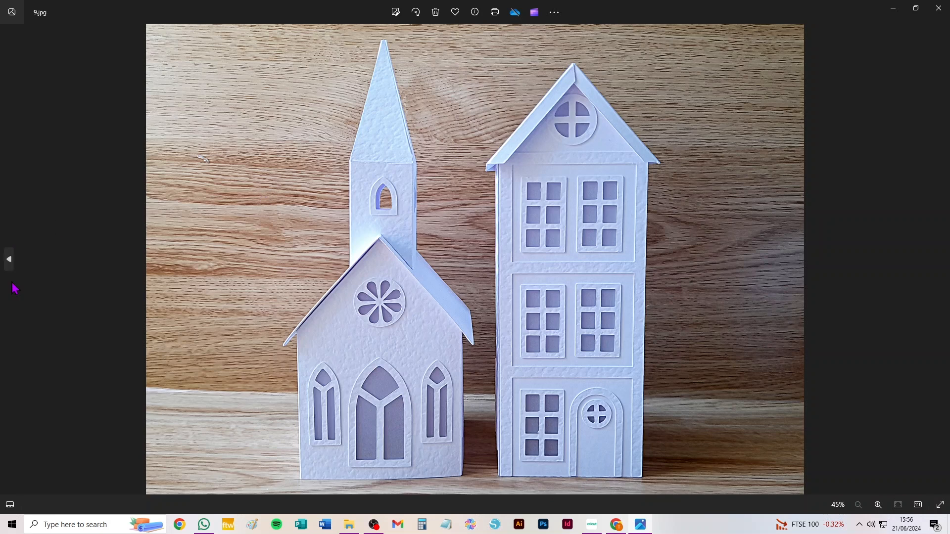
click(10, 261)
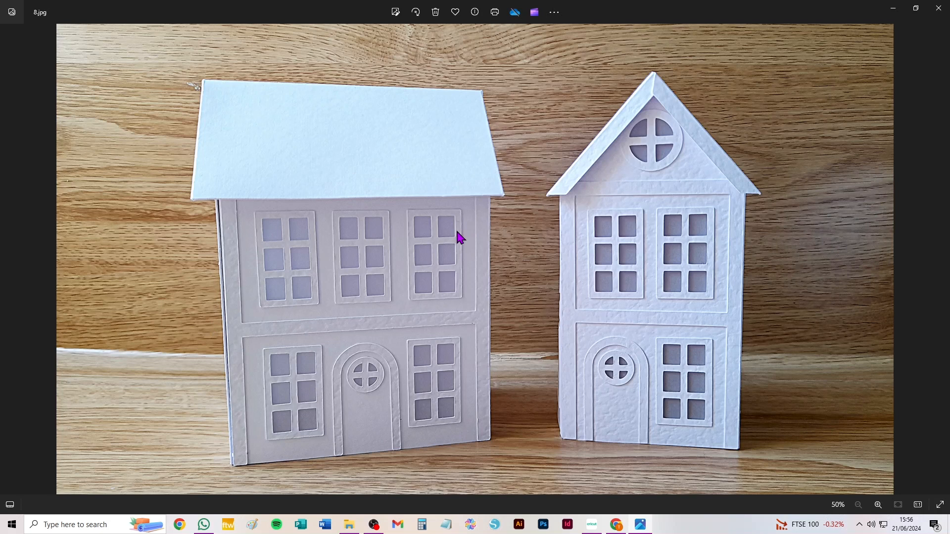
click(941, 262)
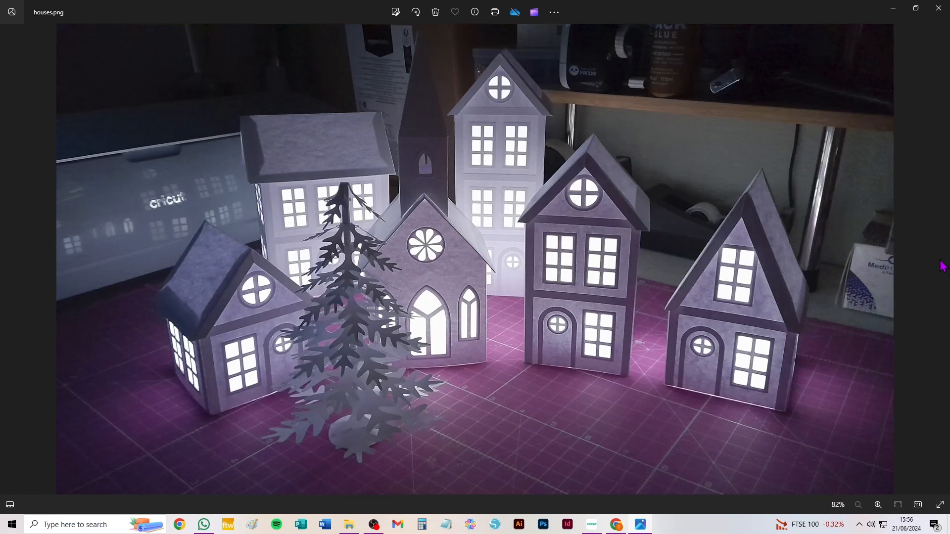
- Examine the illuminated houses in houses.png close up and in full screen, ending back in the normal view
scroll(941, 262, up, 3)
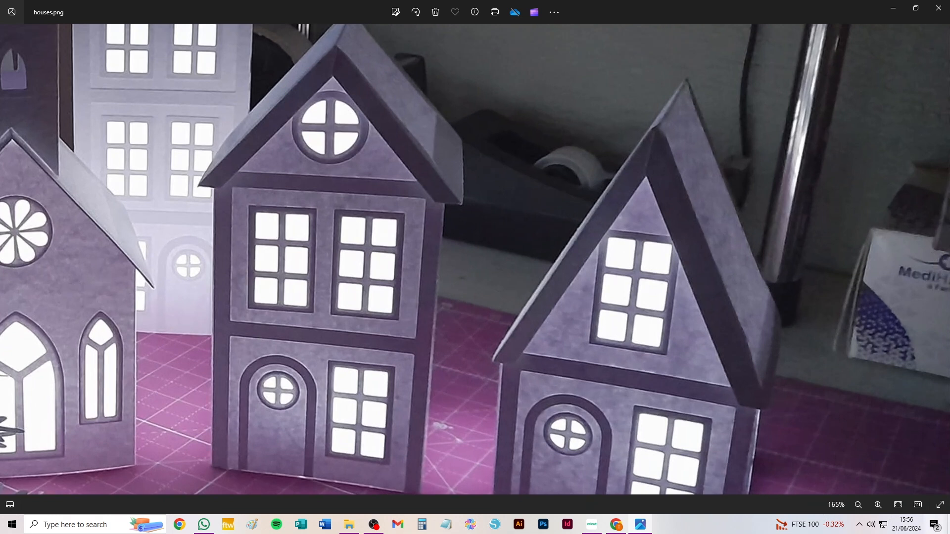
click(940, 505)
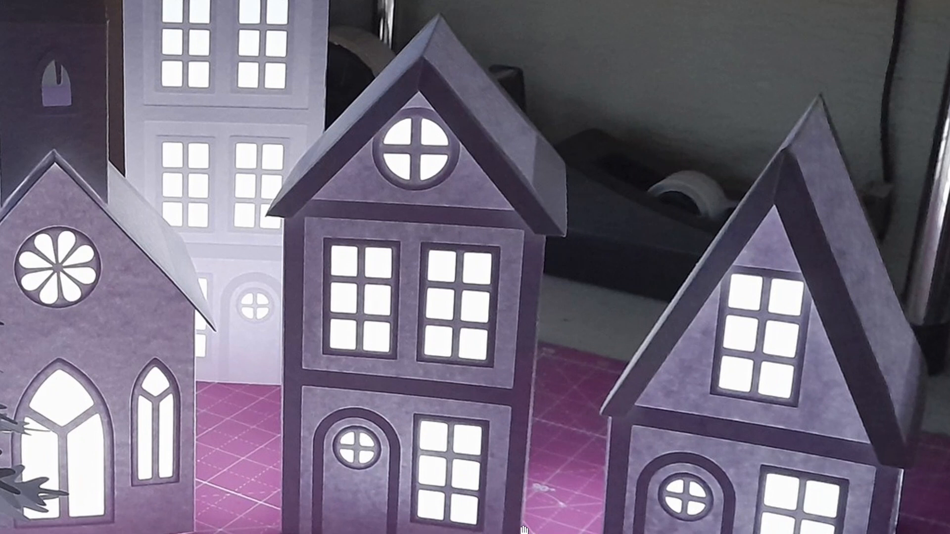
scroll(503, 478, down, 5)
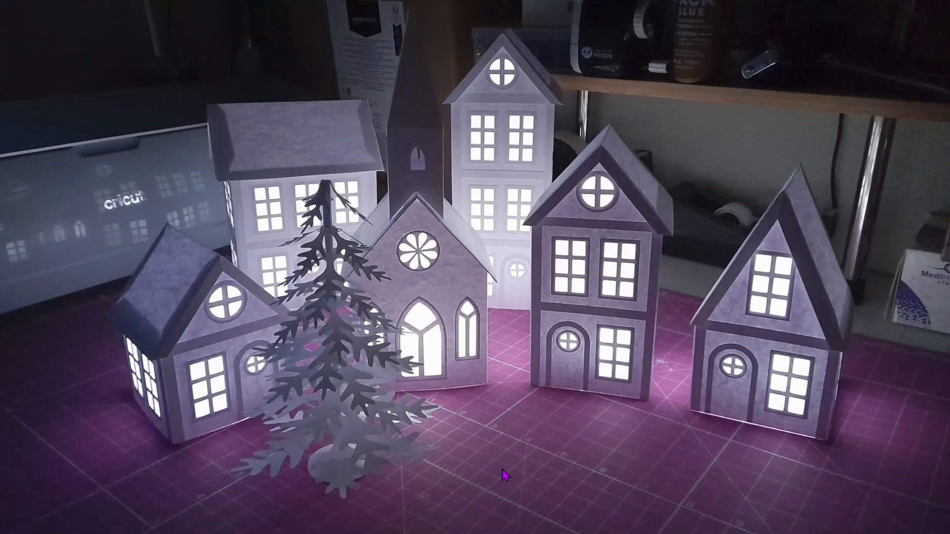
key(Escape)
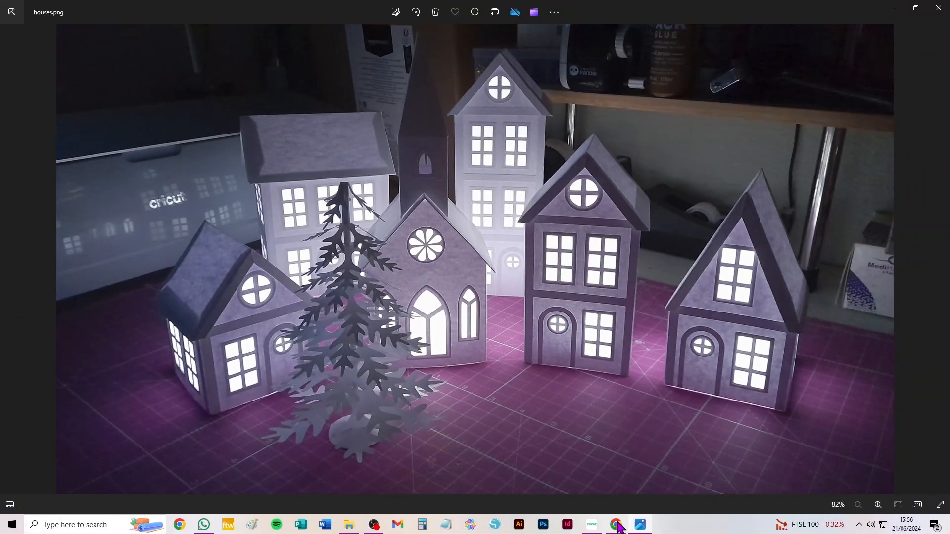
- Switch to Cricut Design Space and add the Tree image from the recent uploads to the canvas
click(592, 524)
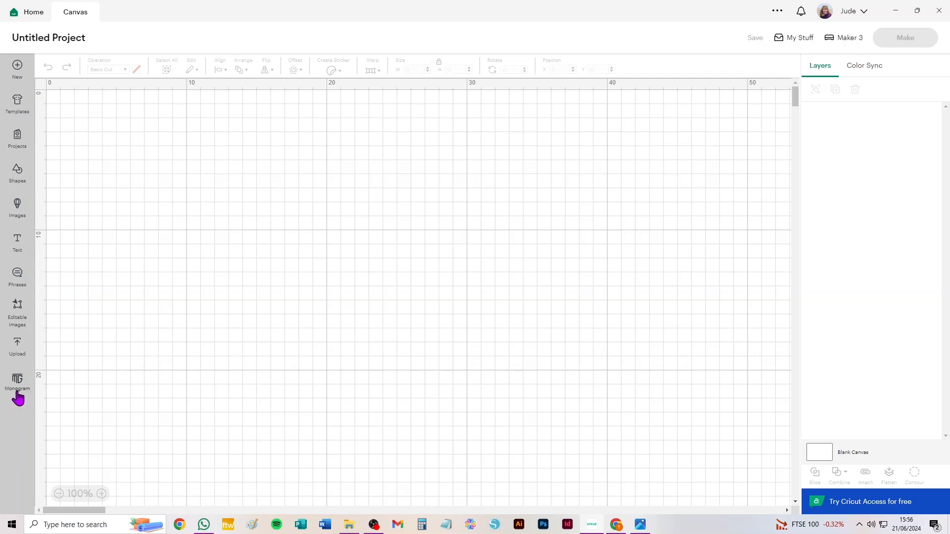
click(19, 348)
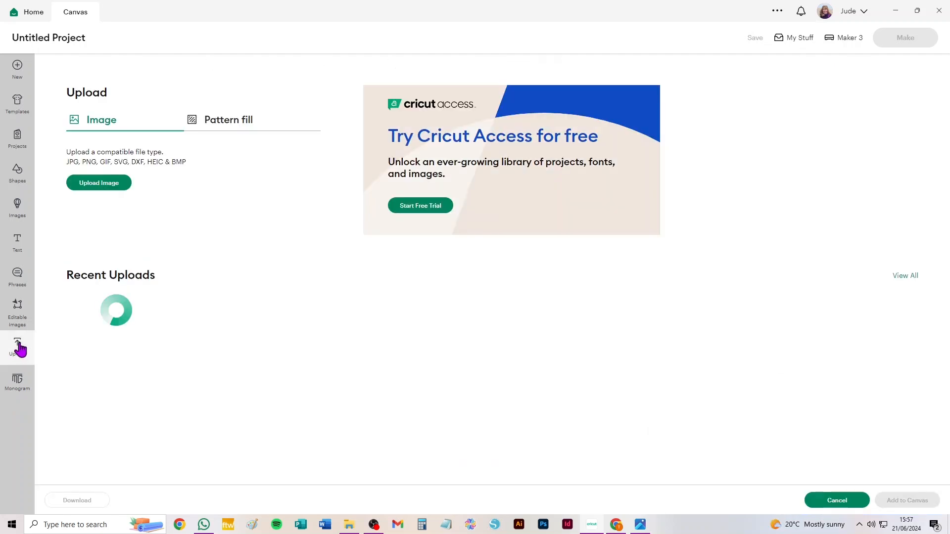
click(115, 349)
click(923, 501)
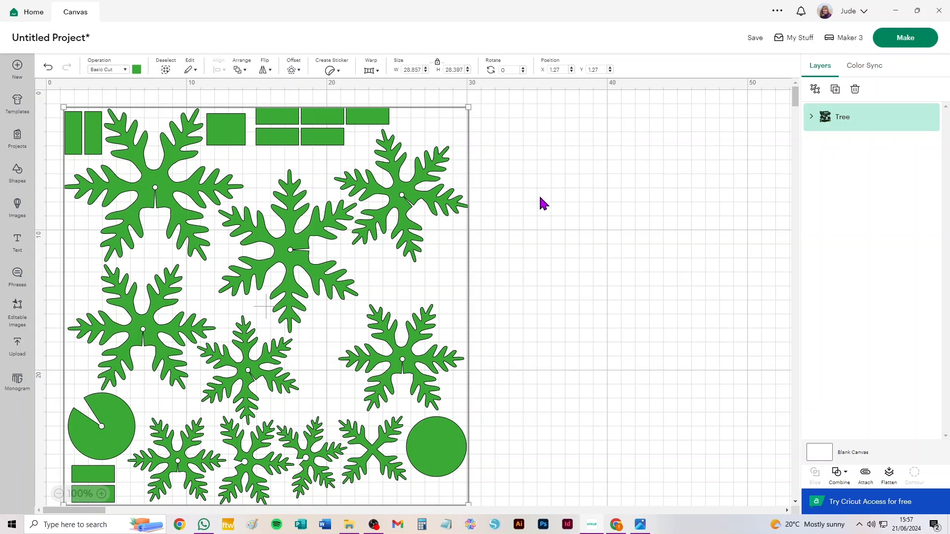
- Attach all the Tree pieces and proceed to mat preparation without saving the project
click(865, 474)
click(938, 10)
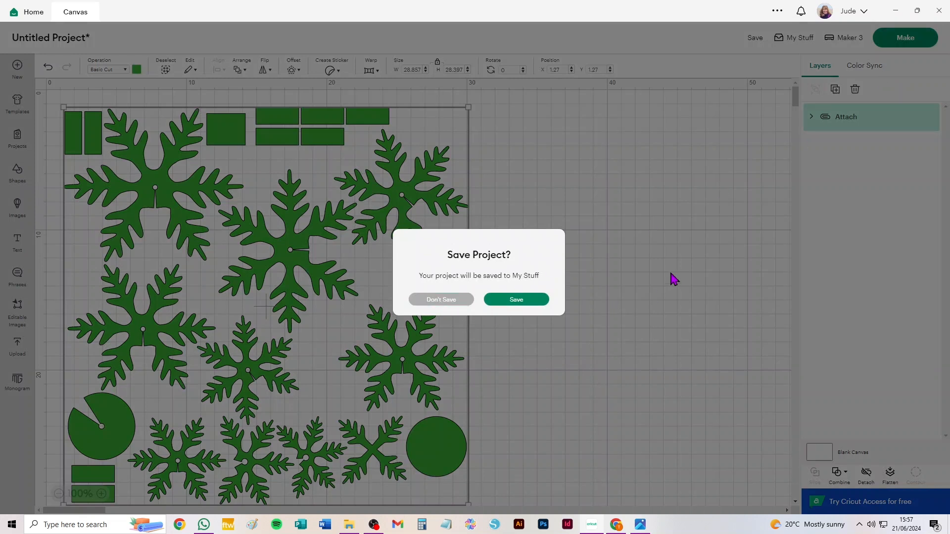
click(451, 301)
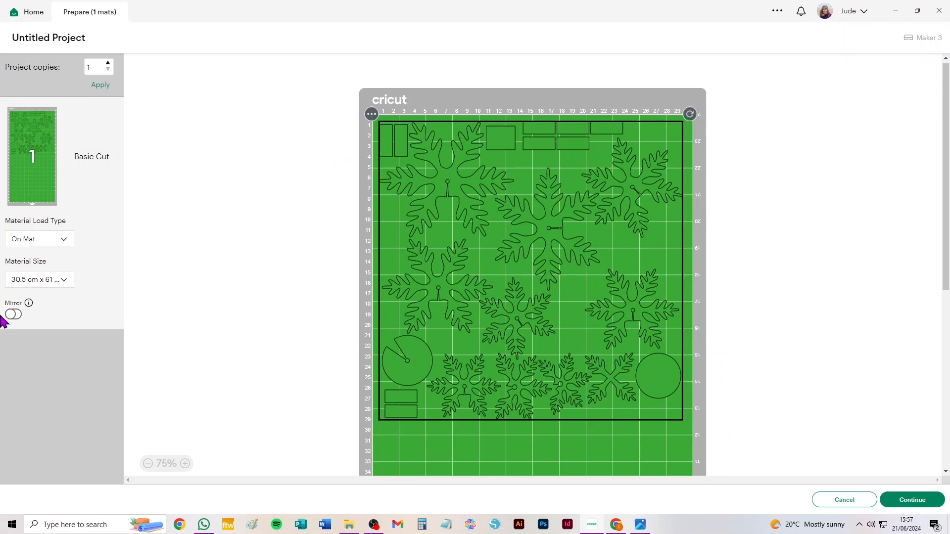
- Set the material size to 30.5 cm x 30.5 cm for the attached tree, and return to the canvas
click(48, 280)
click(59, 312)
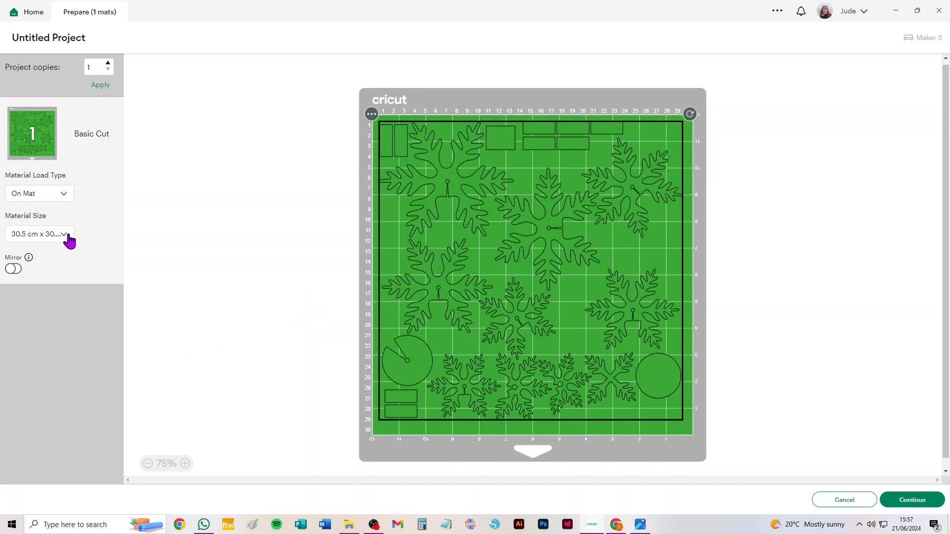
click(841, 508)
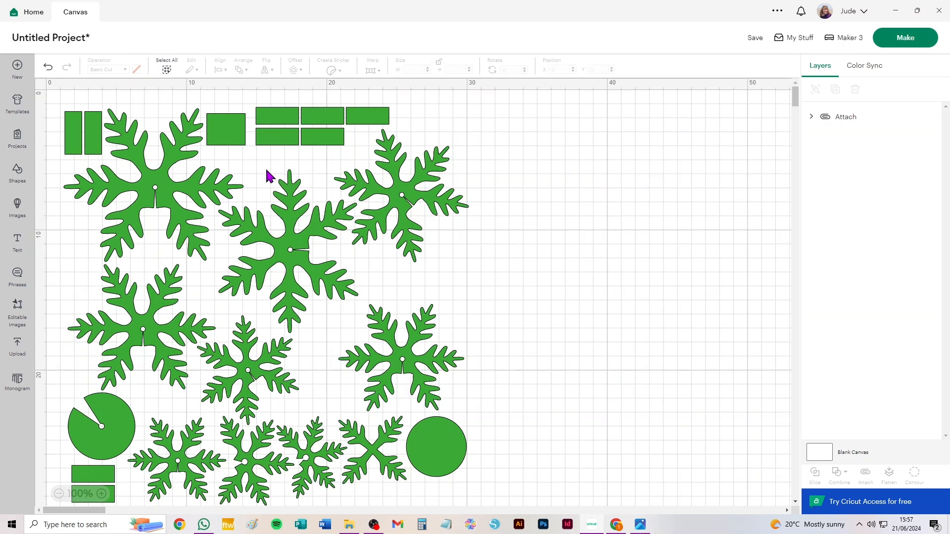
- Detach the Tree pieces and proceed to mat preparation with them unattached
click(224, 179)
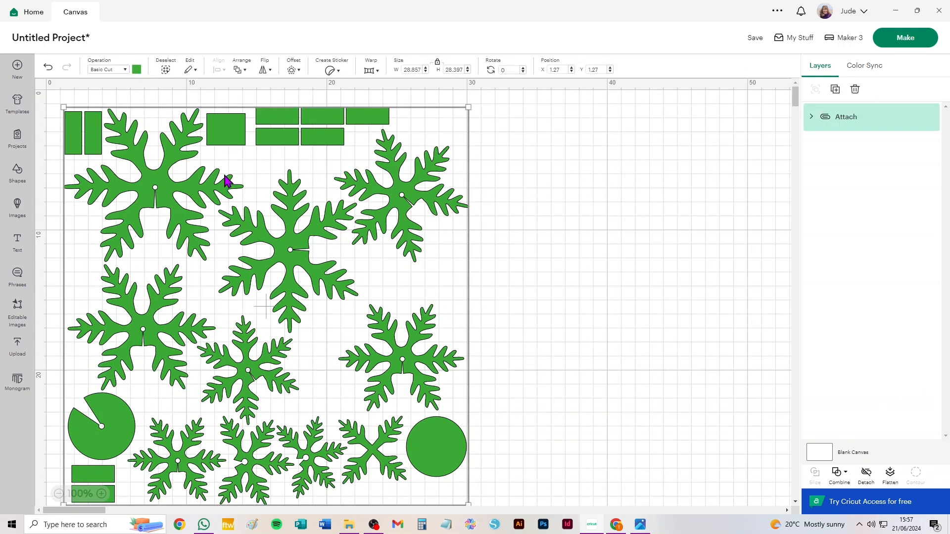
click(866, 476)
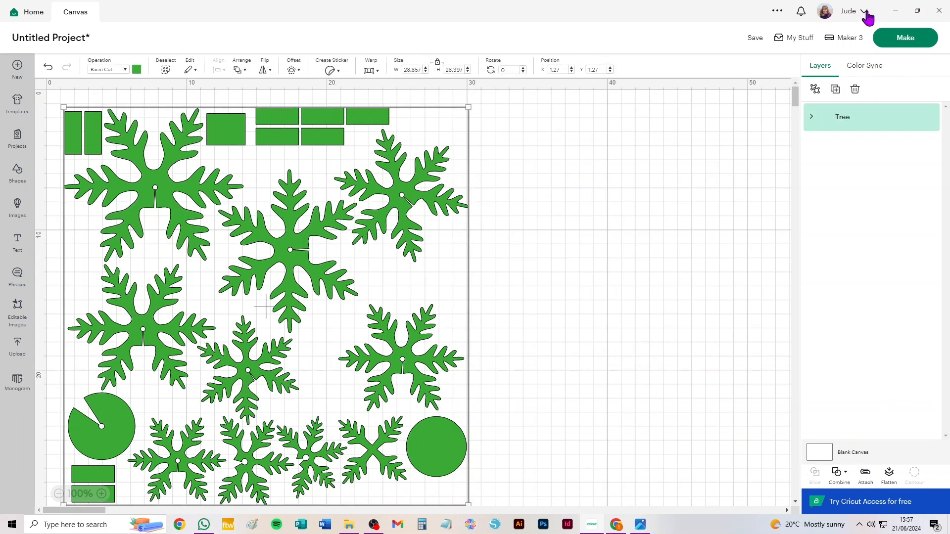
click(910, 41)
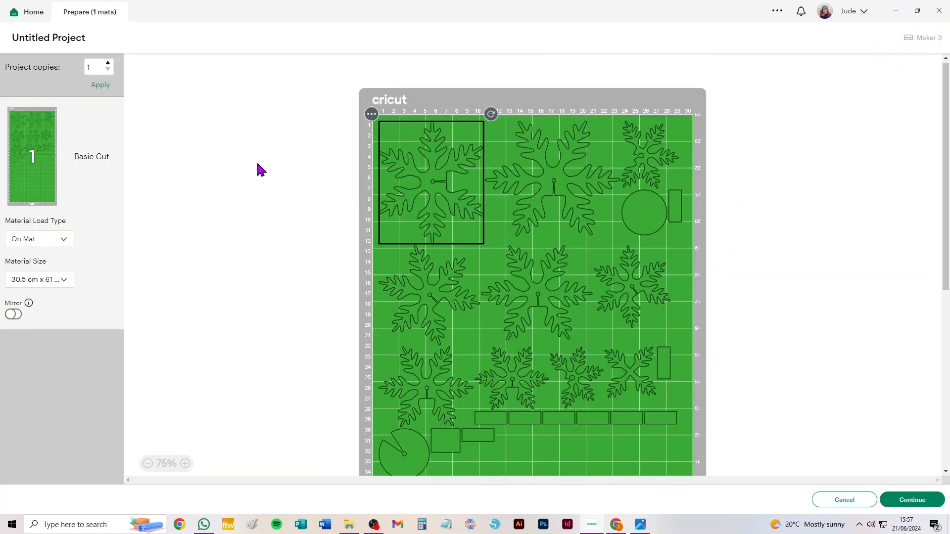
- Try the unattached pieces on 21 cm x 29.7 cm (A4) and 21.6 cm x 27.9 cm (Letter) material
click(27, 240)
click(50, 272)
click(34, 285)
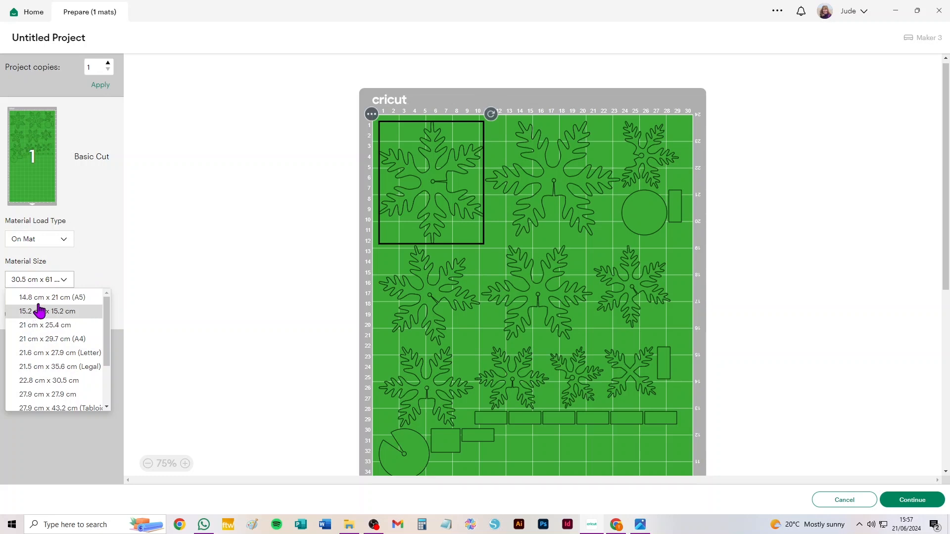
click(47, 339)
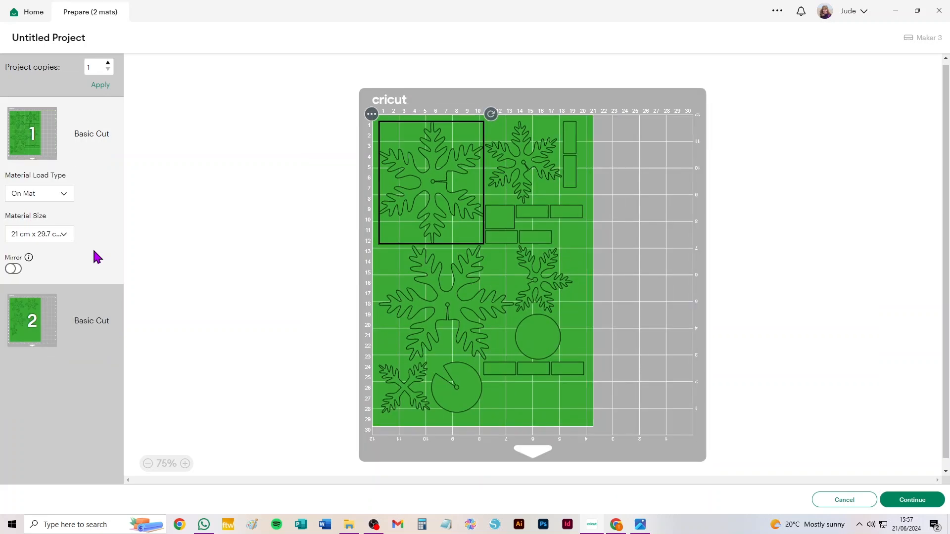
click(55, 247)
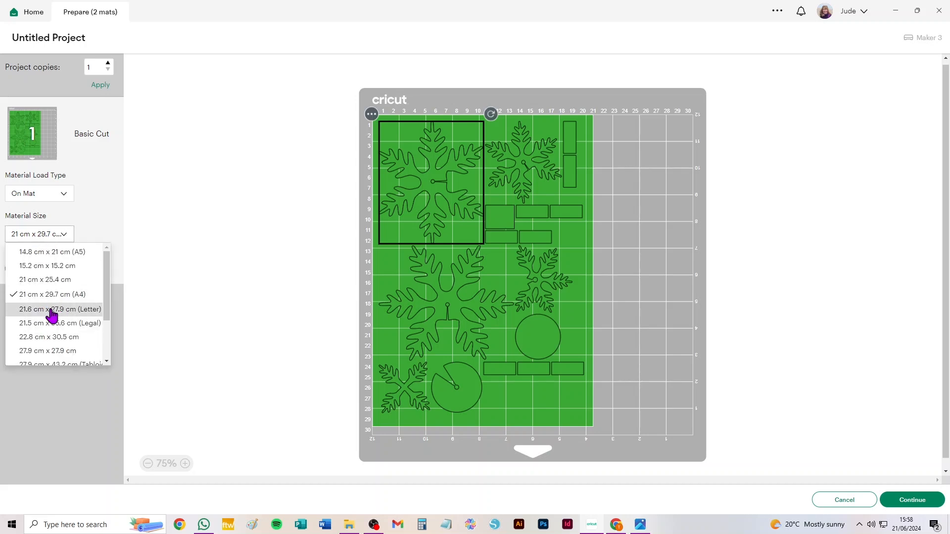
click(52, 311)
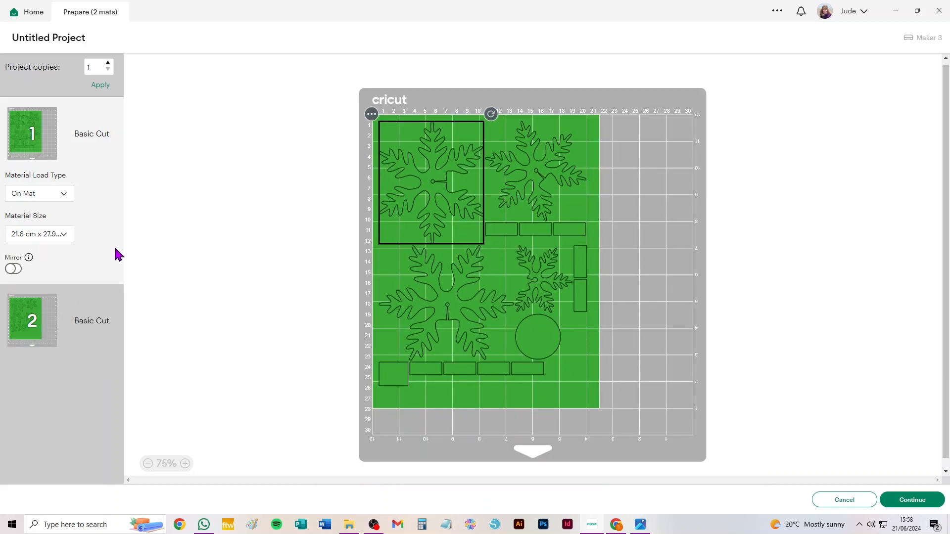
- Set the material size for the unattached pieces to 30.5 cm x 30.5 cm
click(34, 238)
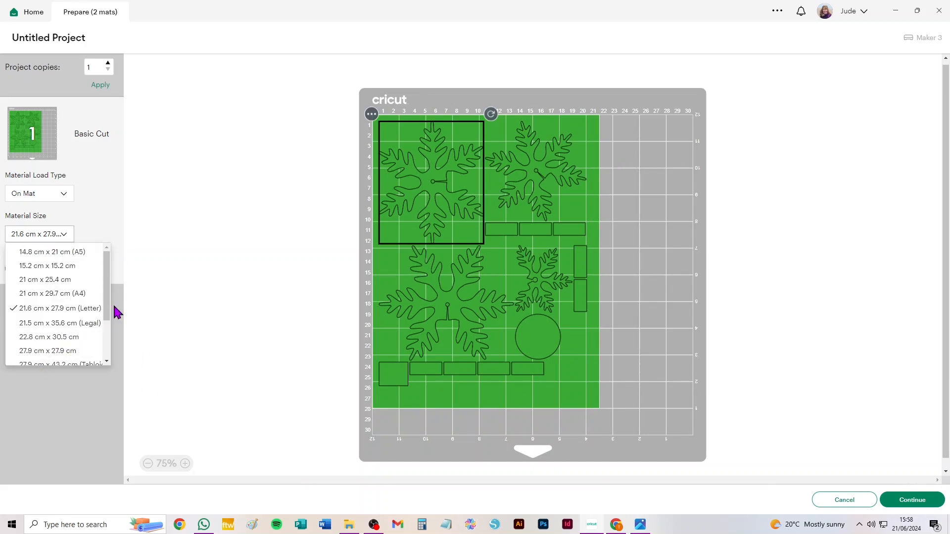
drag(108, 317, 107, 343)
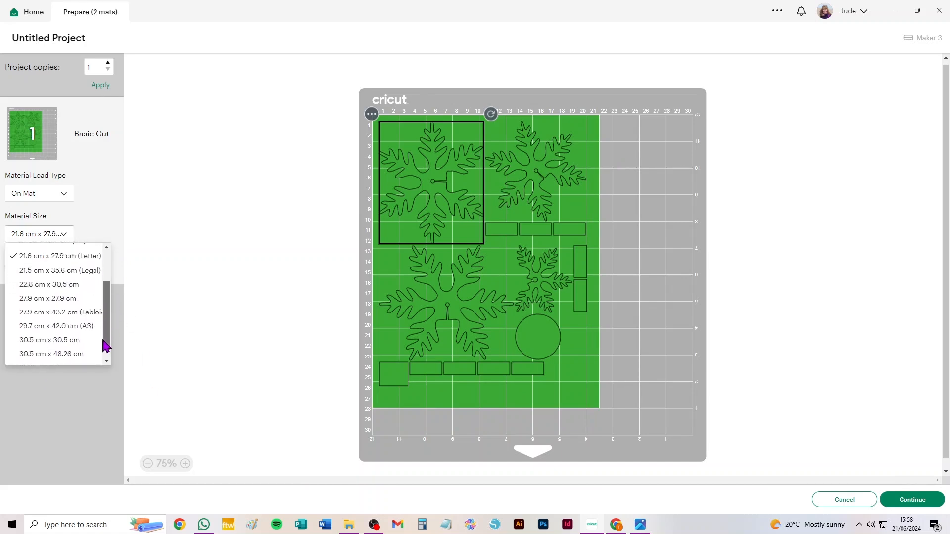
click(62, 338)
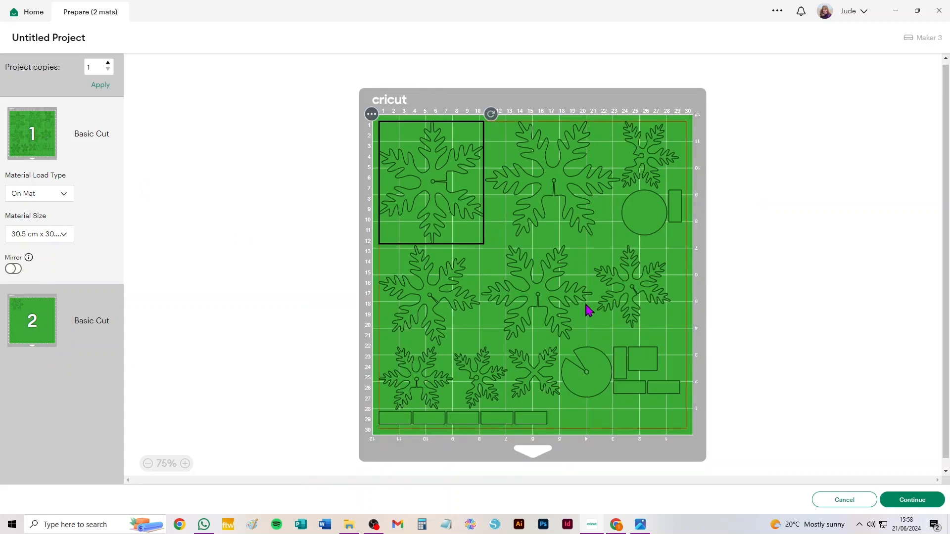
- Try to nest two middle-row branch pieces closer to the upper ones on the first mat, and cancel mat preparation
drag(527, 294, 507, 268)
drag(635, 288, 601, 259)
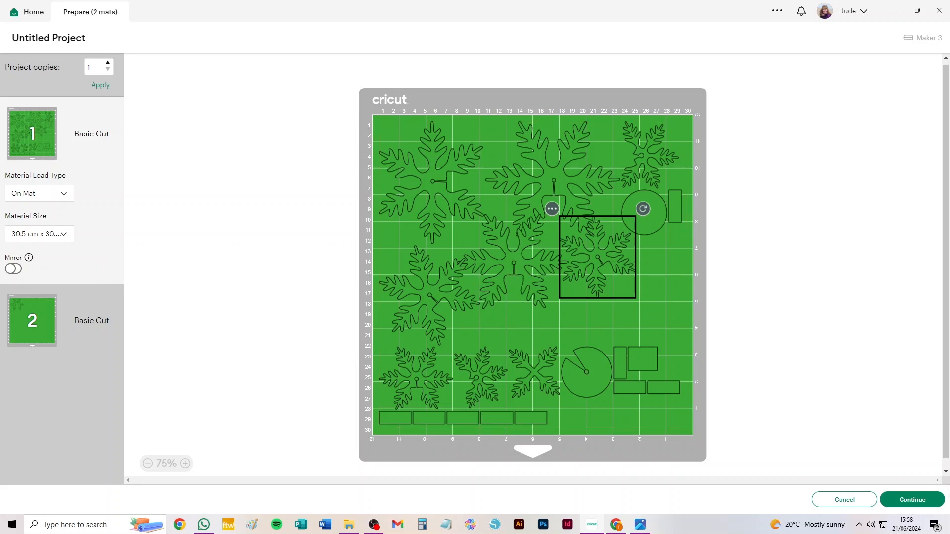
click(850, 502)
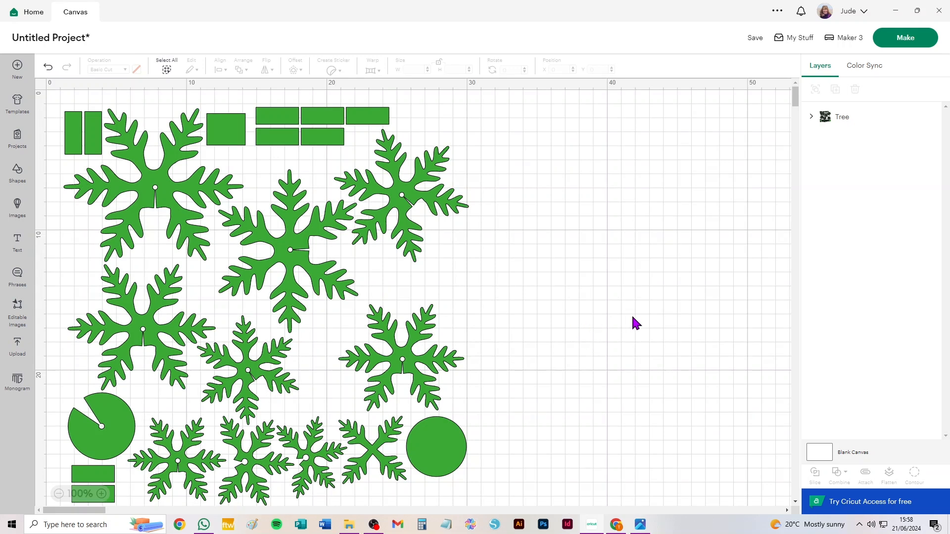
- Clear all Tree pieces from the canvas and add the last house template in the first row of recent uploads
key(ctrl+a)
key(Delete)
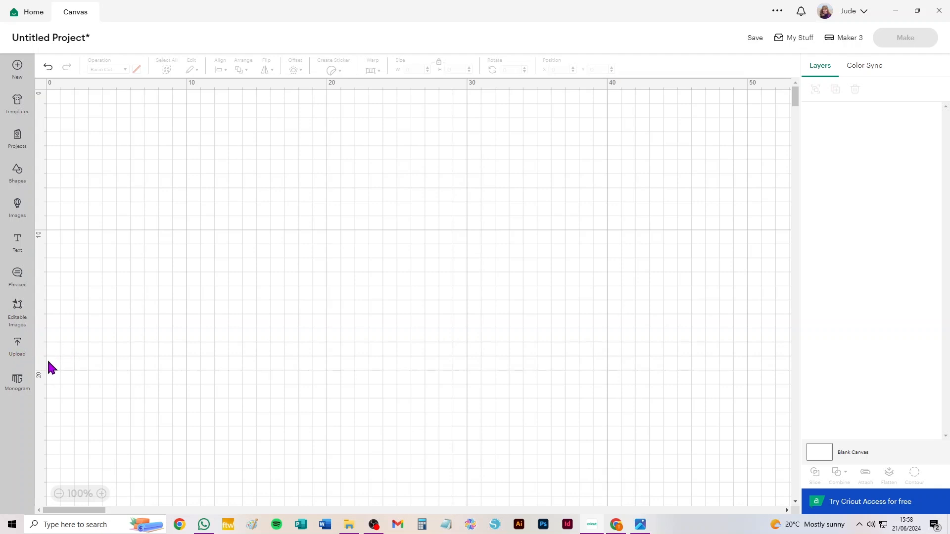
click(17, 349)
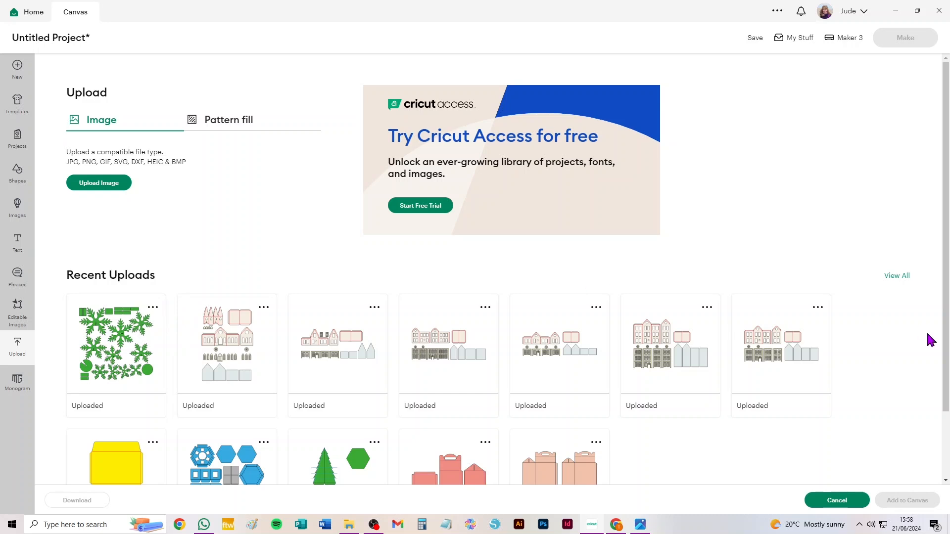
click(777, 351)
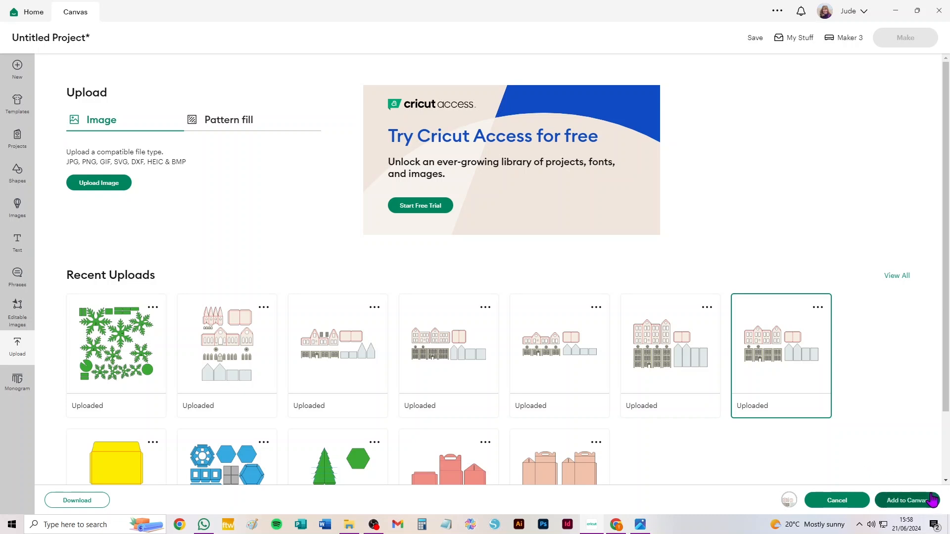
click(908, 501)
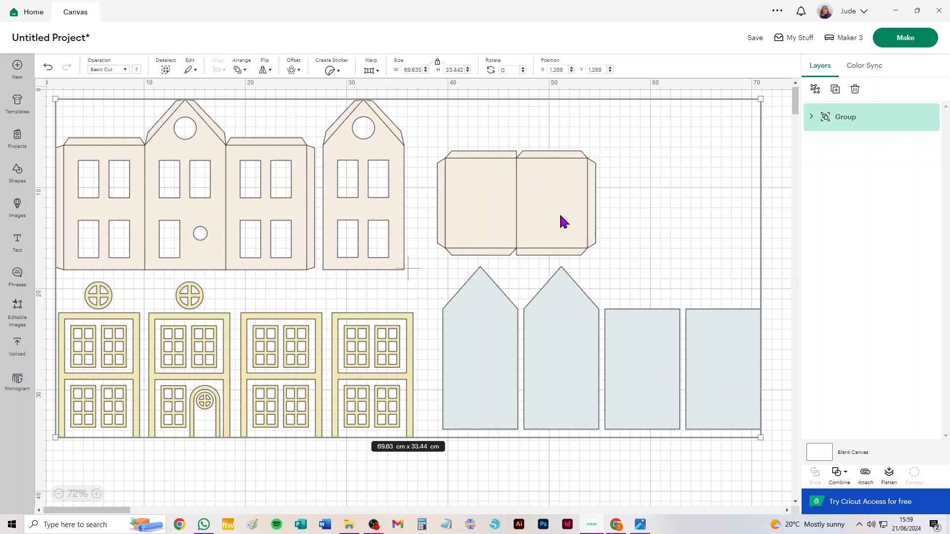
- Ungroup the house template and ungroup its cut layers into individual House_A pieces
click(814, 91)
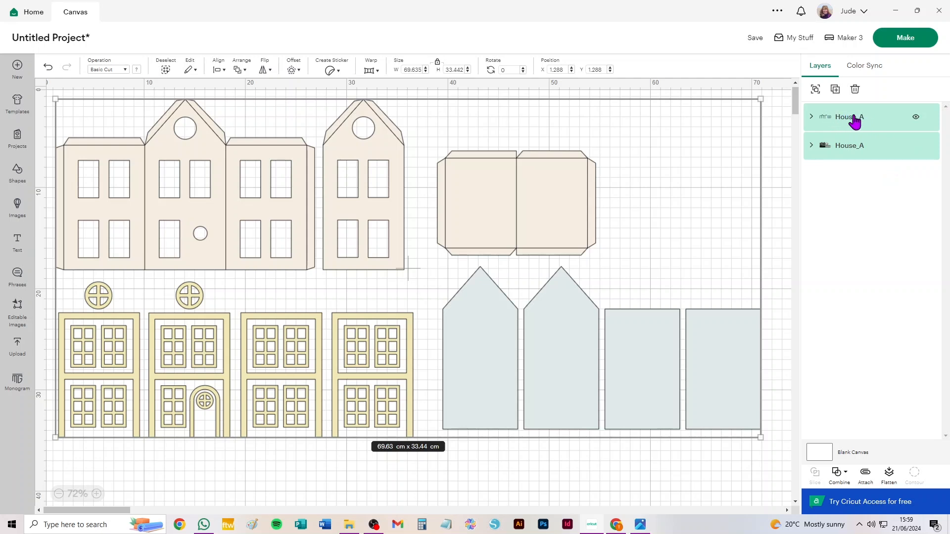
click(847, 146)
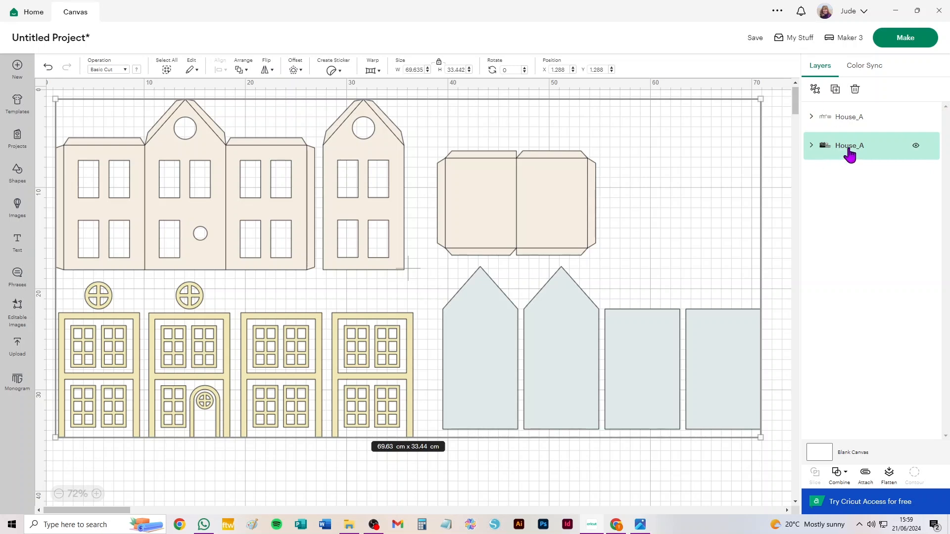
click(815, 90)
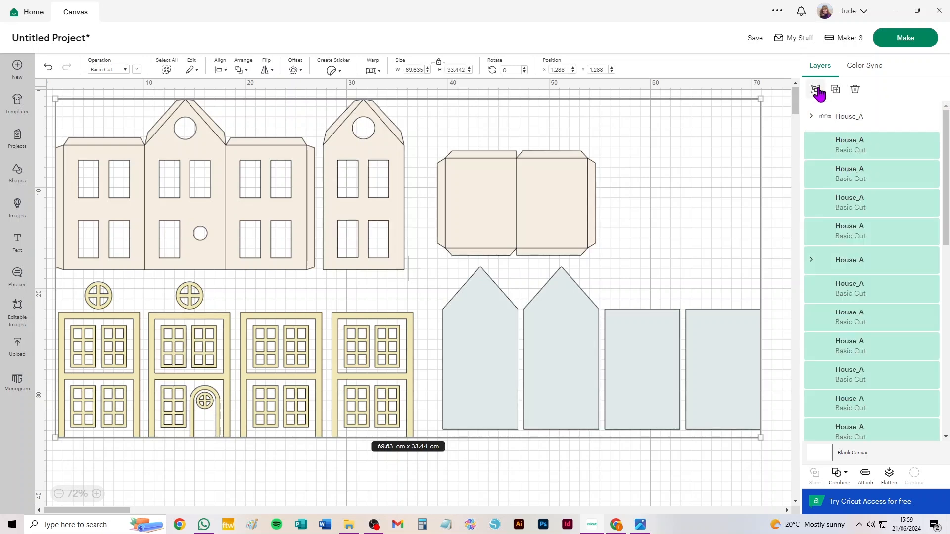
- Change the House_A fold lines to the Score operation and ungroup them into separate layers
click(851, 122)
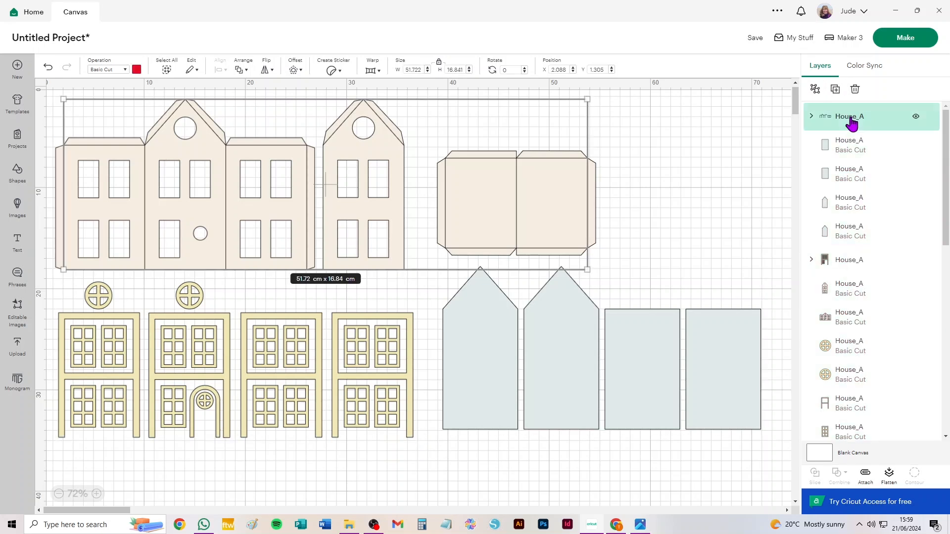
click(103, 70)
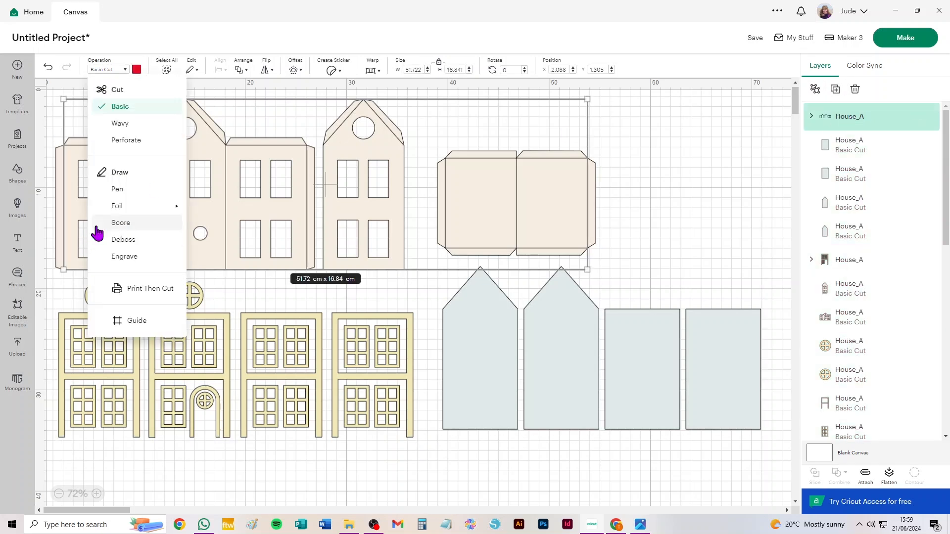
click(124, 224)
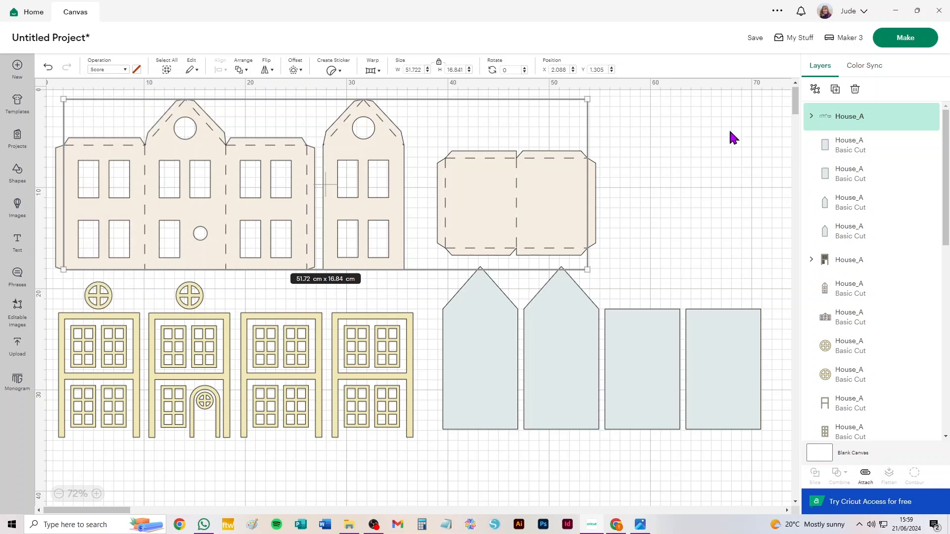
click(815, 90)
click(681, 157)
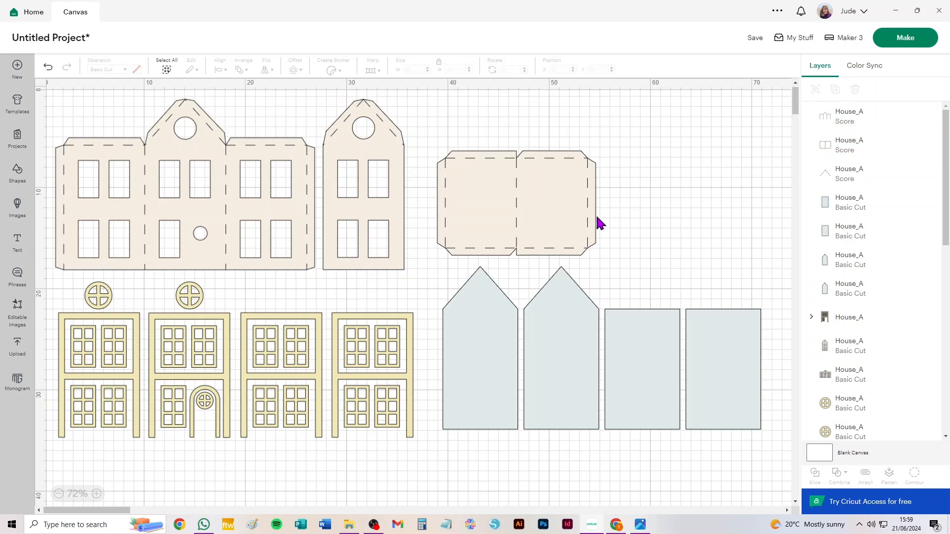
- Nudge the far-right grey backing rectangle slightly, and attach the pieces of each of the four window frame panels separately
mouse_move(727, 359)
mouse_down()
mouse_move(751, 339)
mouse_move(723, 356)
mouse_move(727, 349)
mouse_up()
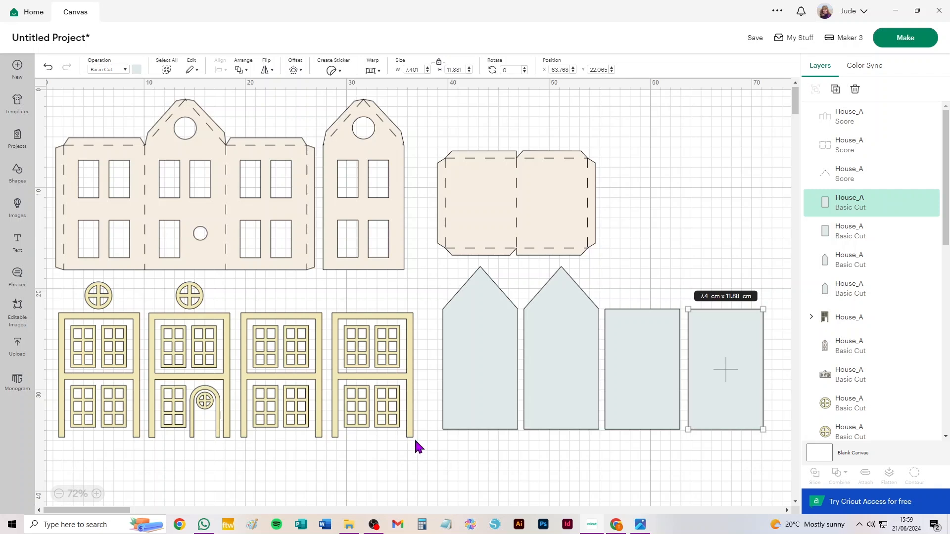
drag(421, 450, 327, 289)
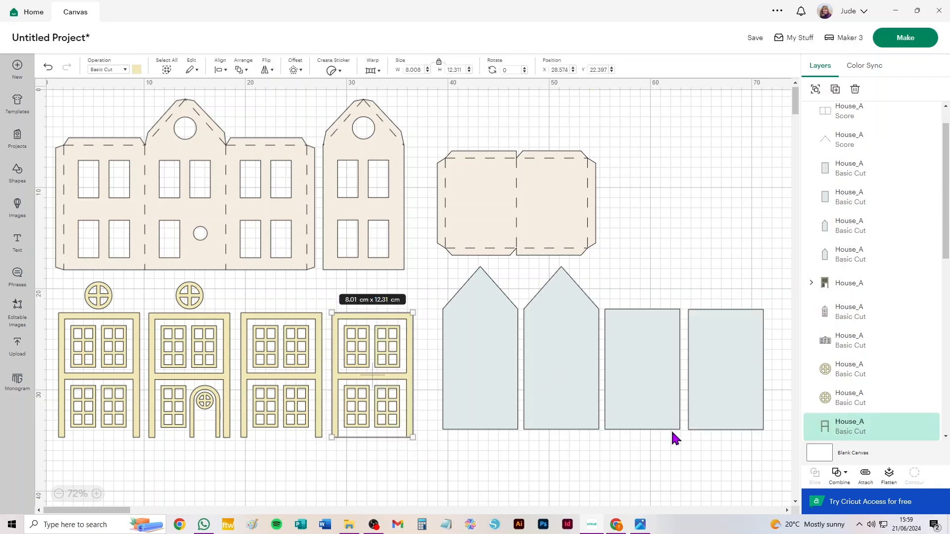
click(865, 474)
drag(239, 301, 337, 465)
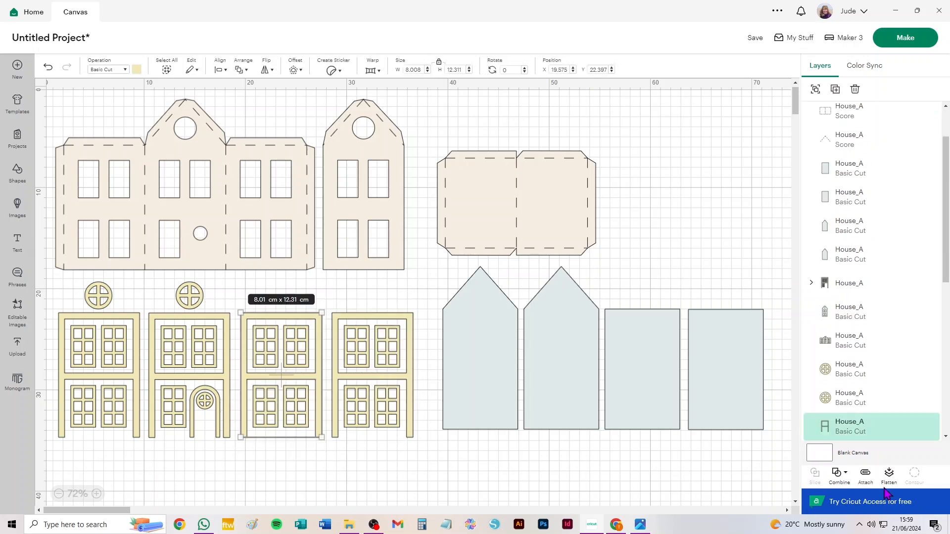
click(866, 474)
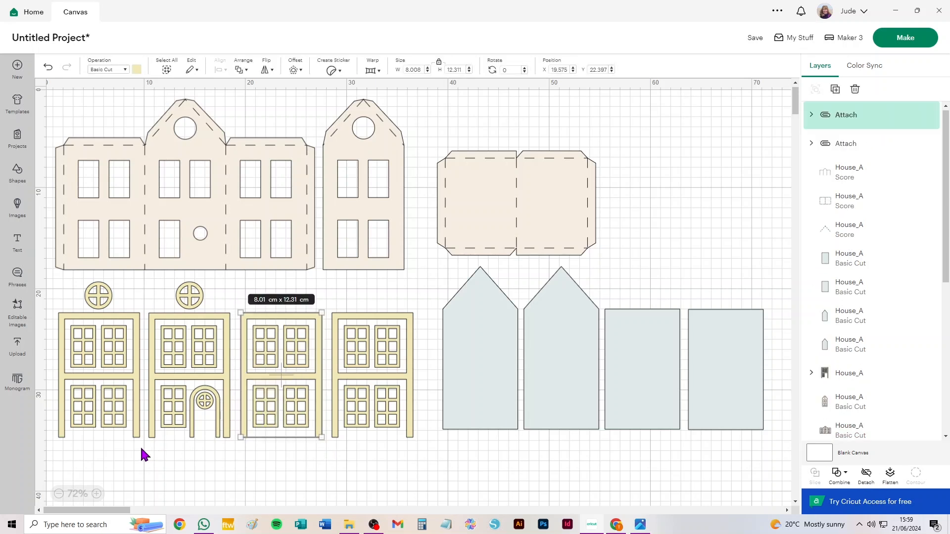
drag(144, 451, 235, 311)
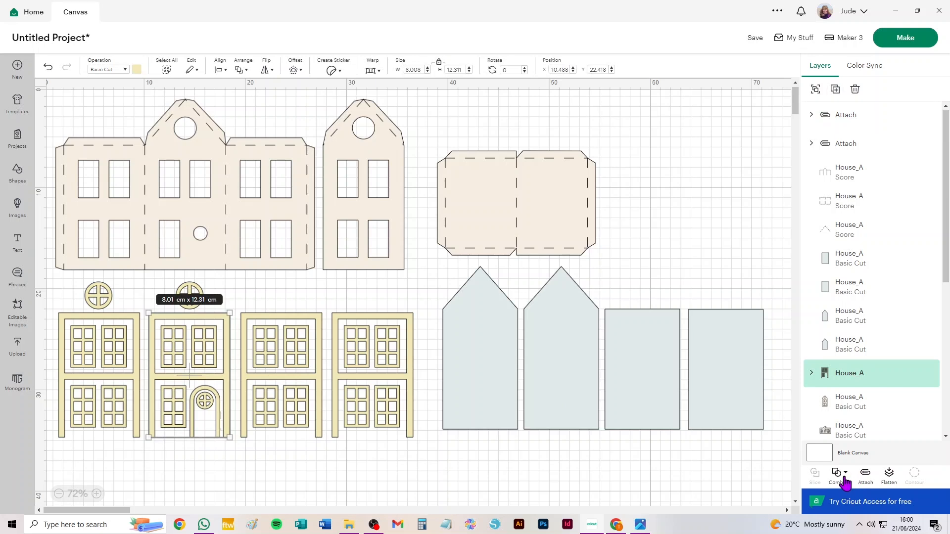
click(866, 474)
drag(51, 450, 142, 312)
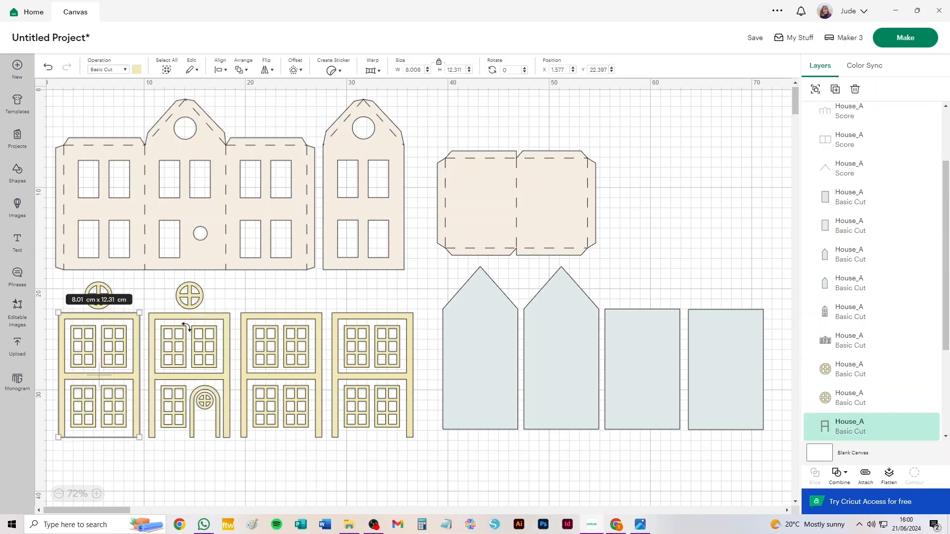
click(866, 474)
- Attach the score lines to the three-part wall, the single gabled wall and the roof as three separate sets
drag(88, 124, 282, 217)
key(ctrl+z)
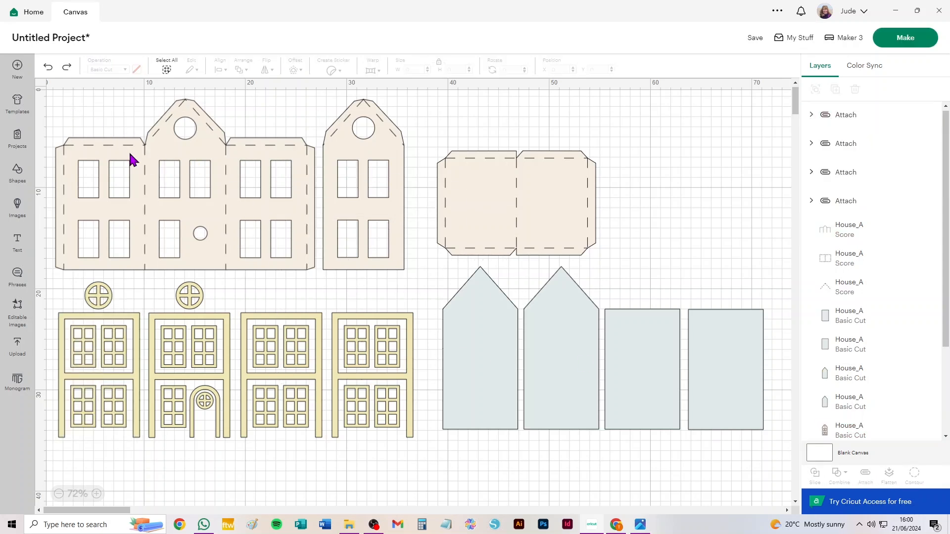
drag(53, 91, 287, 246)
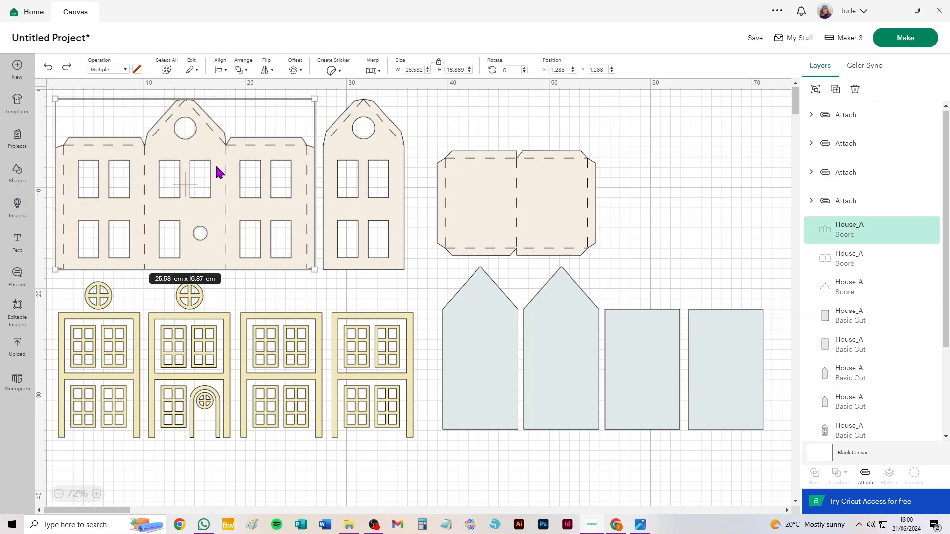
key(ctrl+alt+a)
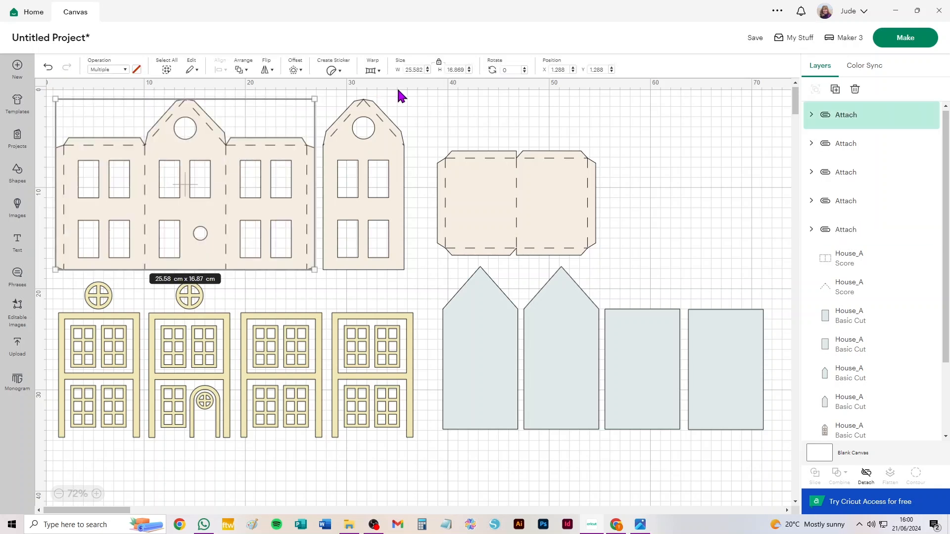
drag(422, 100, 325, 196)
key(ctrl+alt+a)
drag(693, 109, 438, 248)
key(ctrl+alt+a)
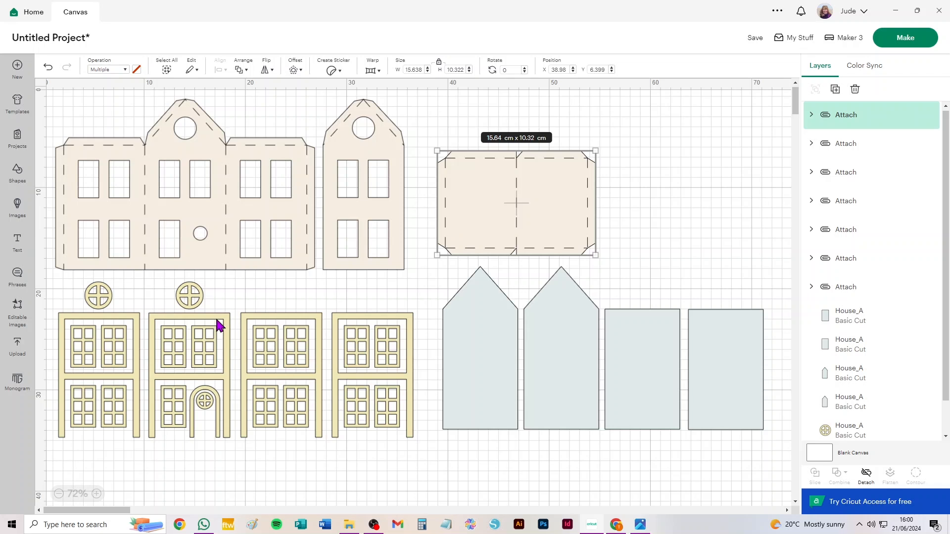
- Merge the yellow #F3EAB7 window pieces into the cream #F7EEE2 material color
click(861, 70)
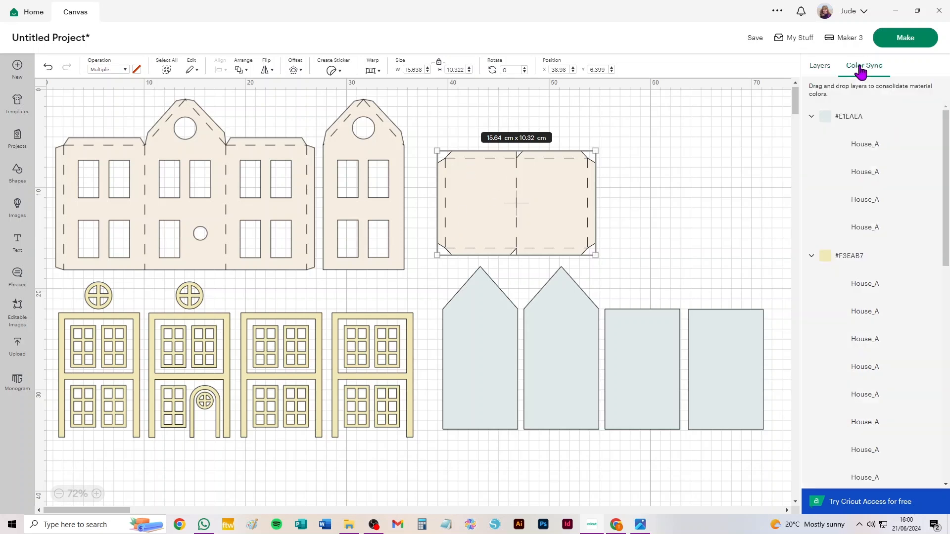
click(811, 117)
click(811, 145)
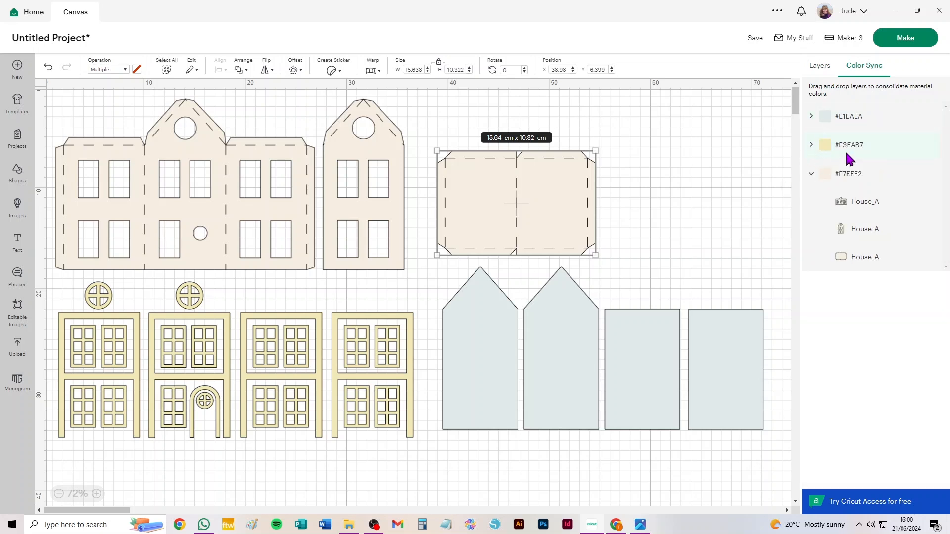
drag(849, 152, 856, 194)
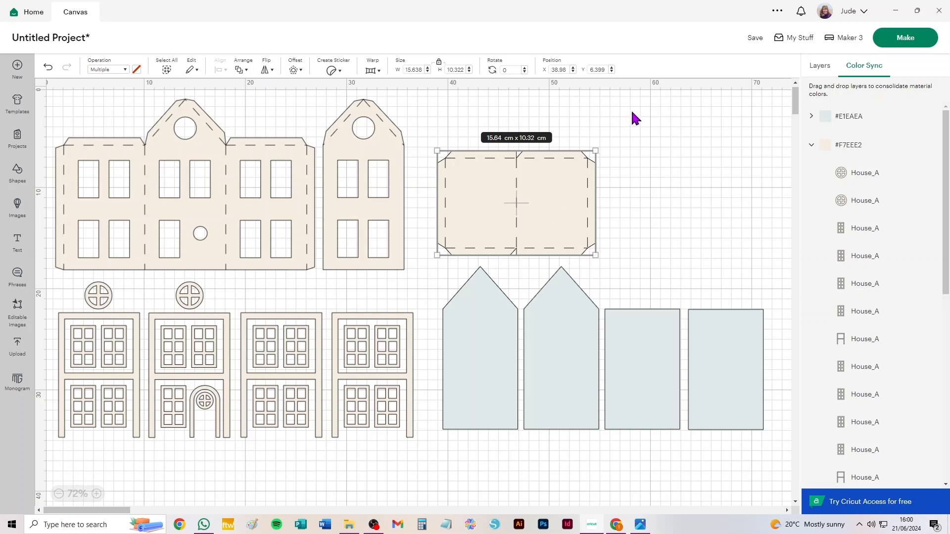
- Proceed to mat preparation and set the first mat's material size to 21 cm x 29.7 cm (A4)
click(903, 44)
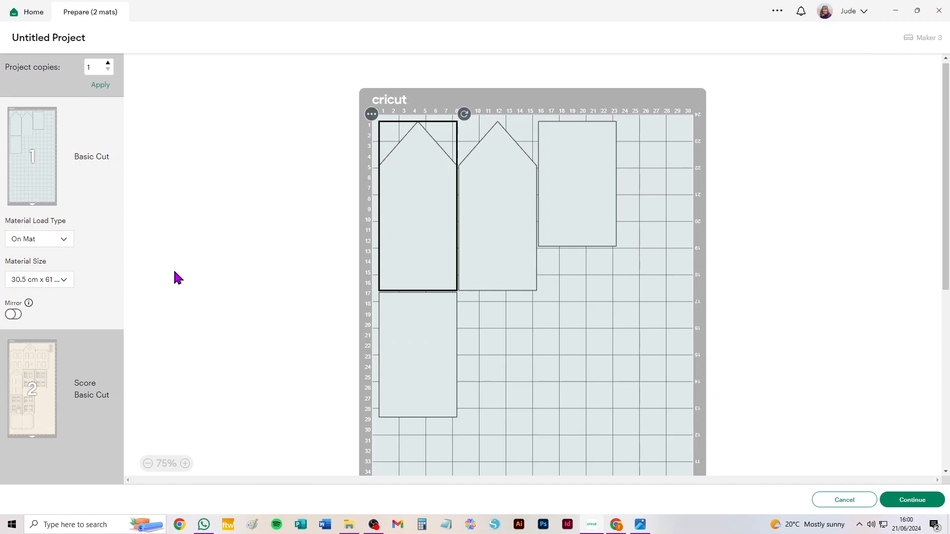
click(45, 278)
click(49, 310)
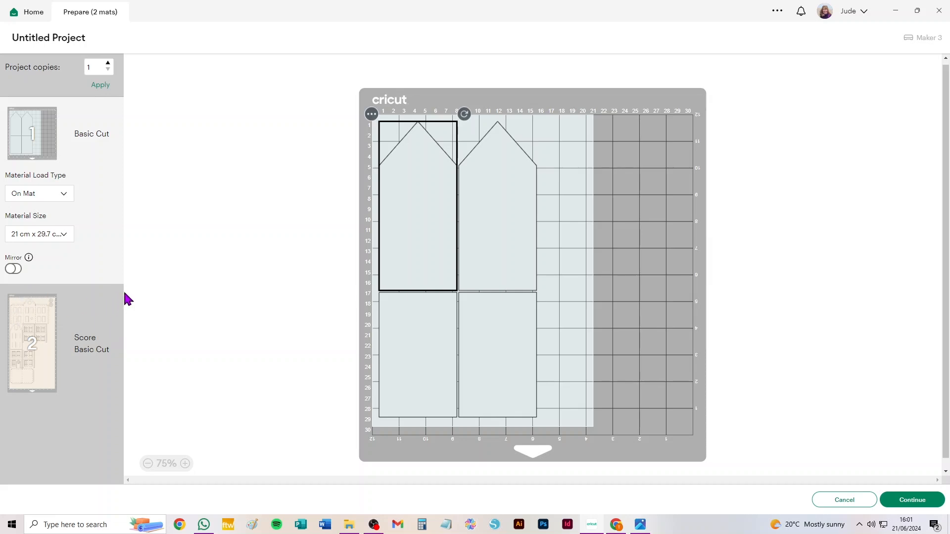
click(46, 237)
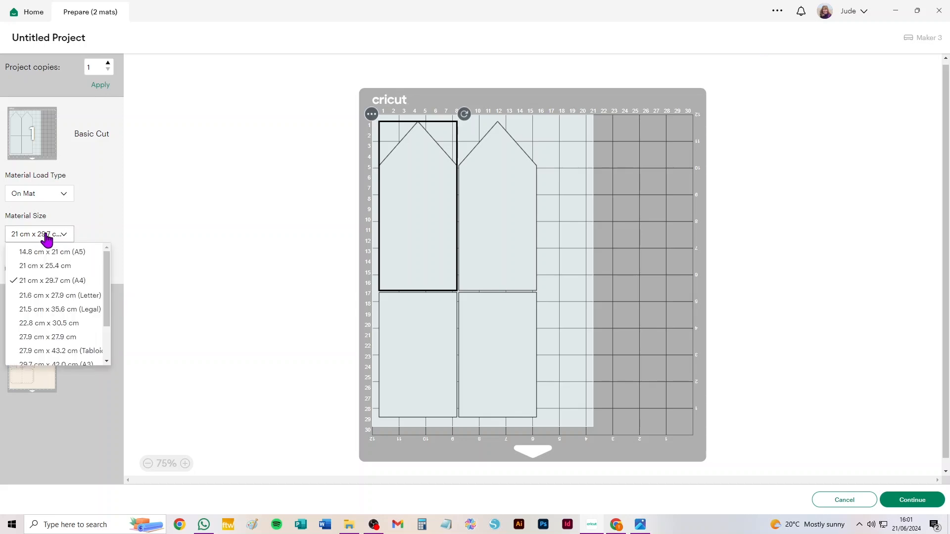
click(50, 282)
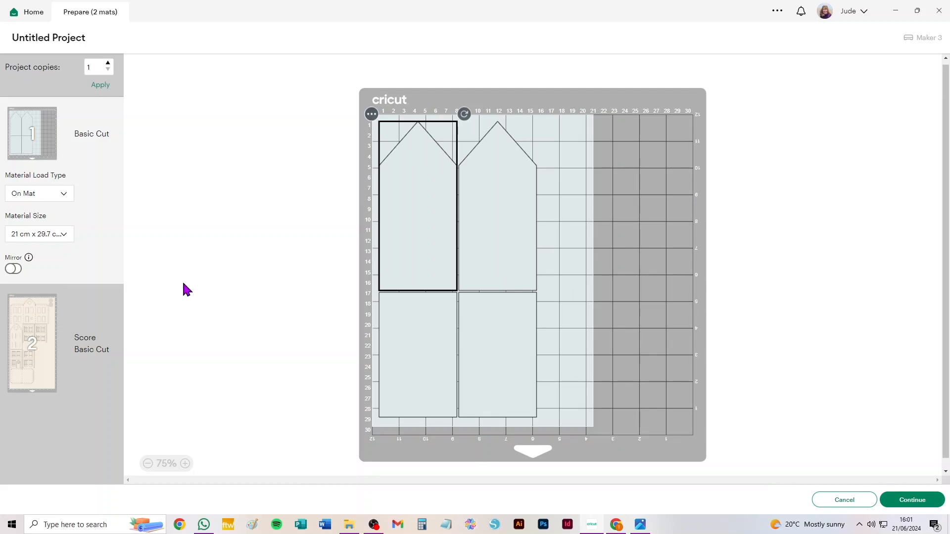
- Try the cream score-and-cut pieces of the second mat on 21 cm x 29.7 cm (A4) and 21.6 cm x 27.9 cm (Letter) material
click(37, 338)
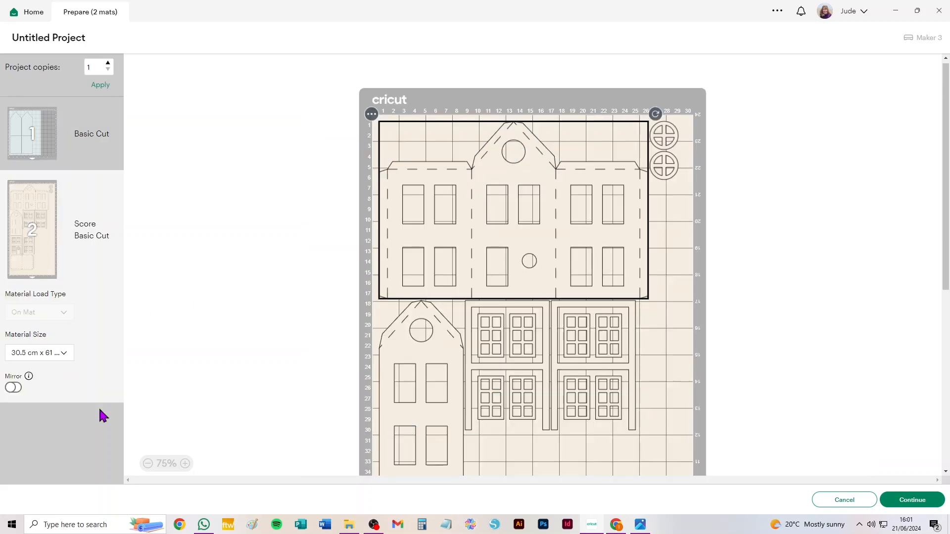
click(39, 354)
click(42, 378)
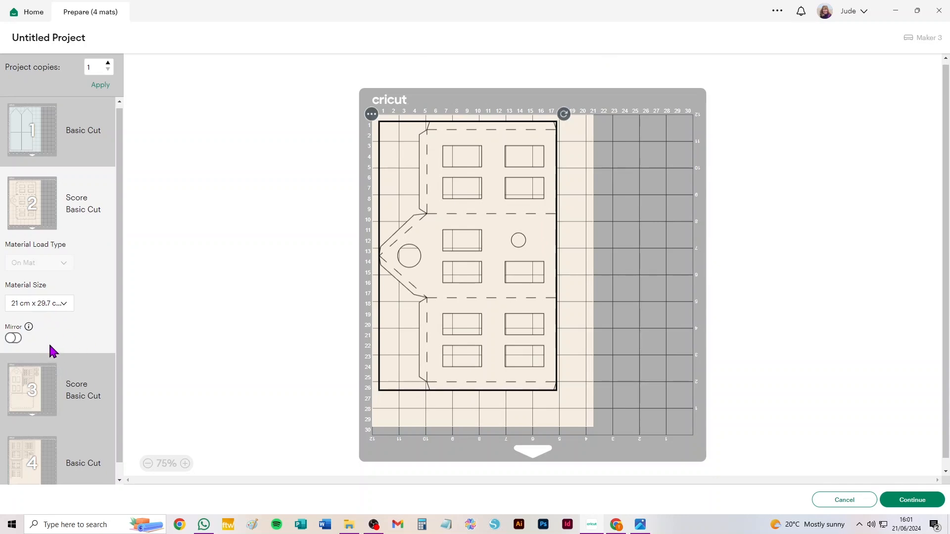
scroll(48, 343, down, 1)
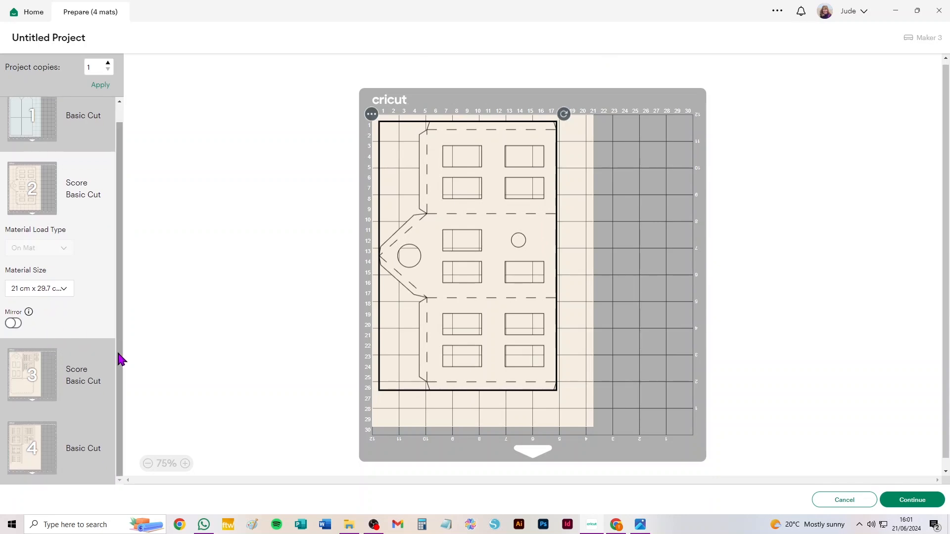
click(54, 292)
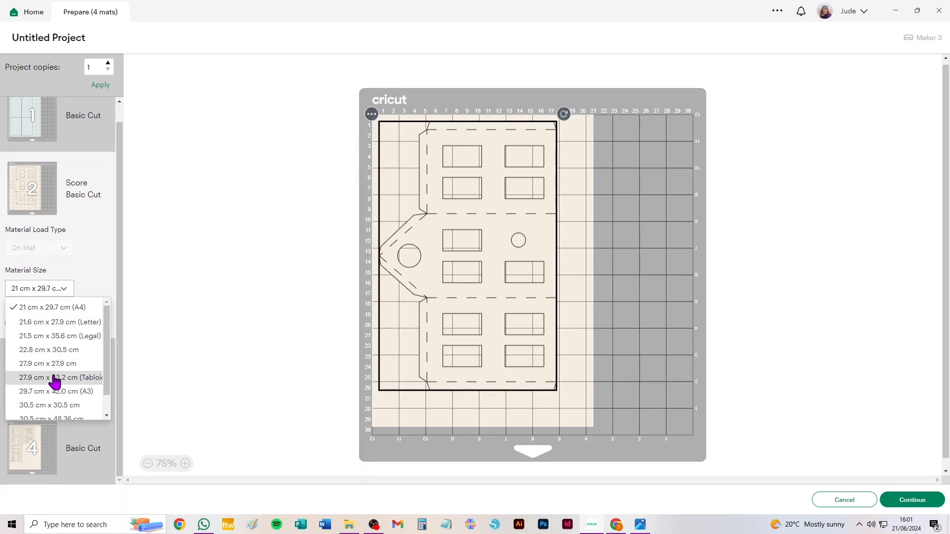
click(52, 323)
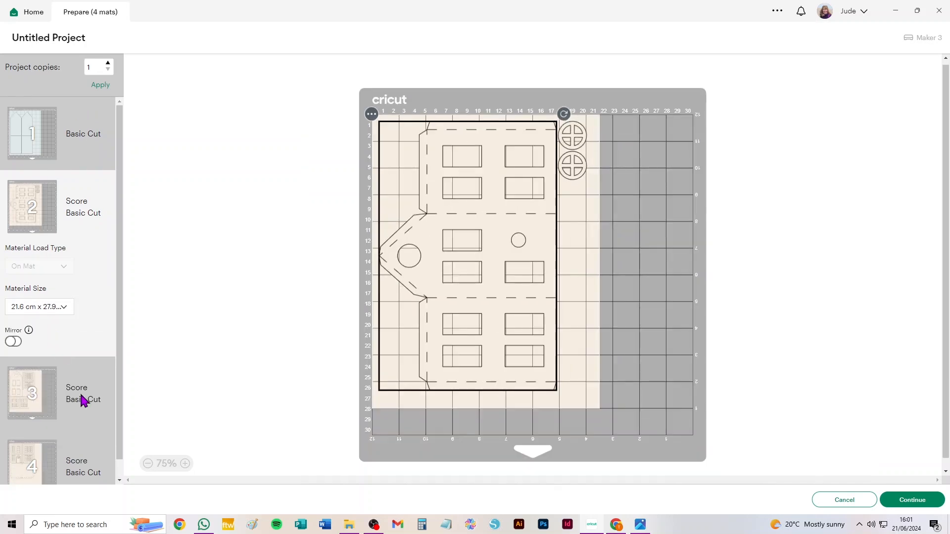
- Set the second mat's material size to 30.5 cm x 30.5 cm
scroll(81, 397, down, 1)
click(38, 296)
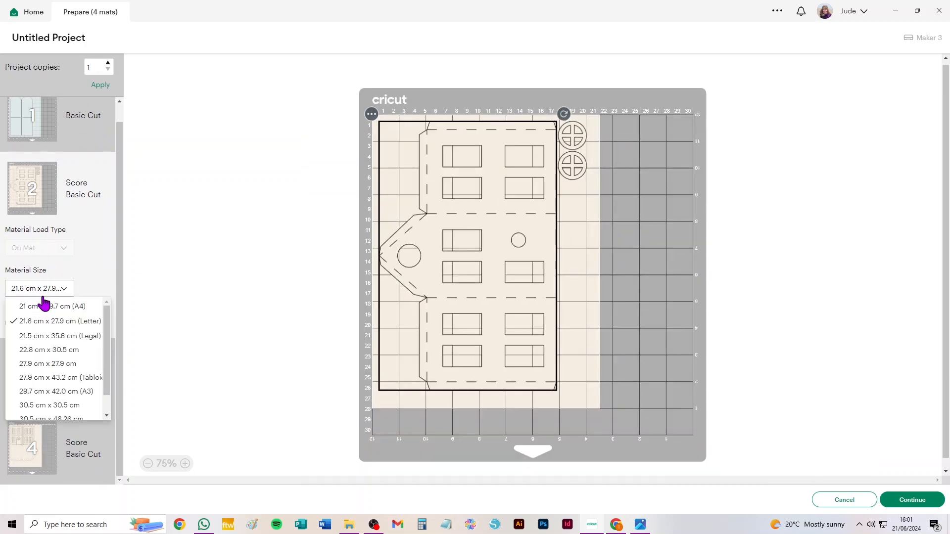
click(25, 417)
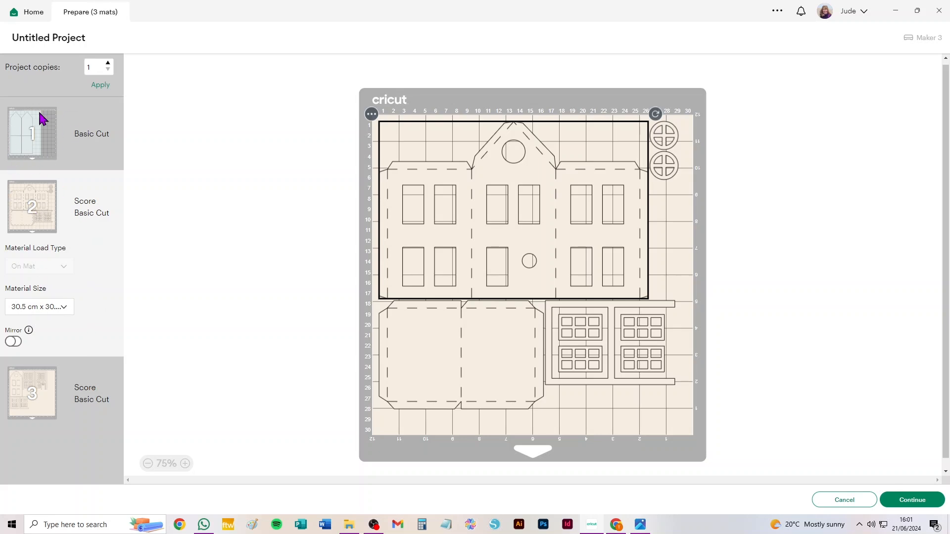
- Try the first mat's pale blue pieces on 21.6 cm x 27.9 cm (Letter) material
click(32, 141)
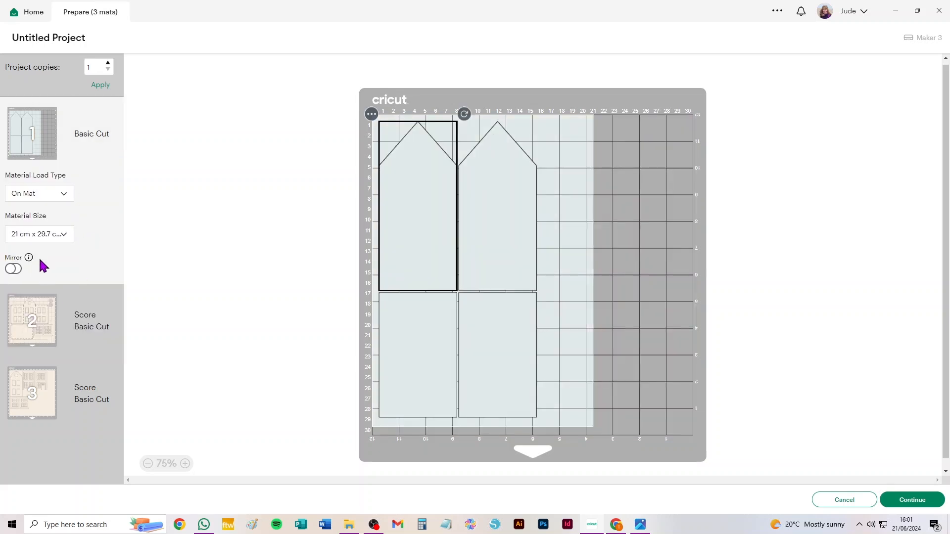
click(45, 235)
click(56, 292)
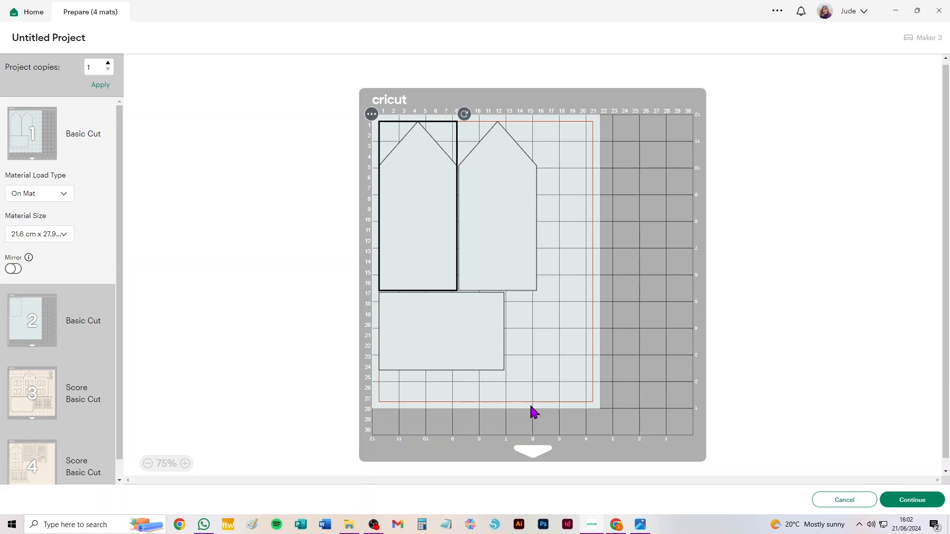
- Return to the canvas and replace all House_A pieces with the uploaded House_B template
click(864, 500)
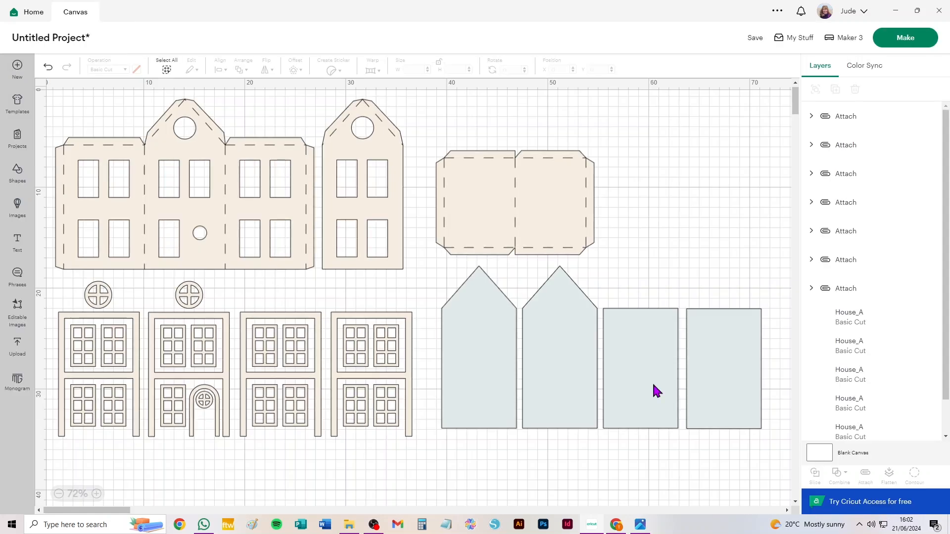
key(Delete)
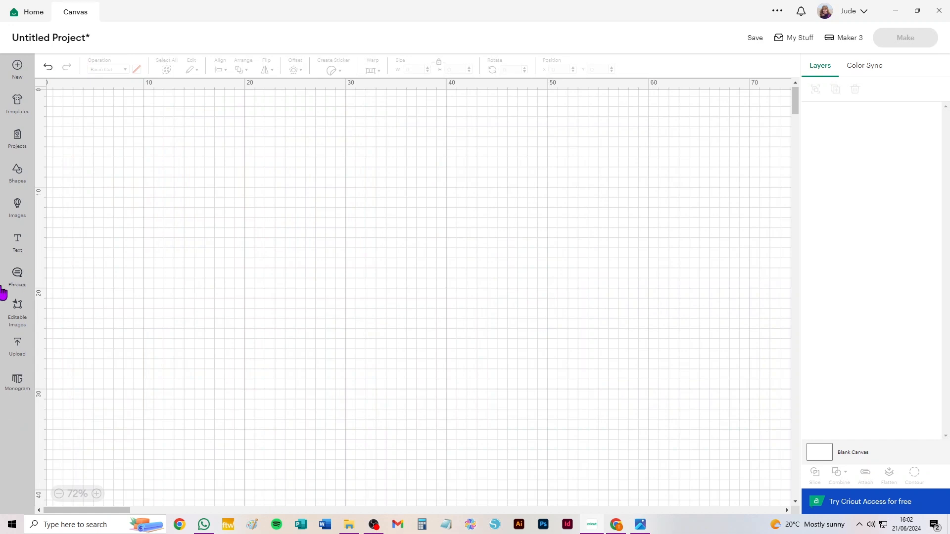
click(16, 348)
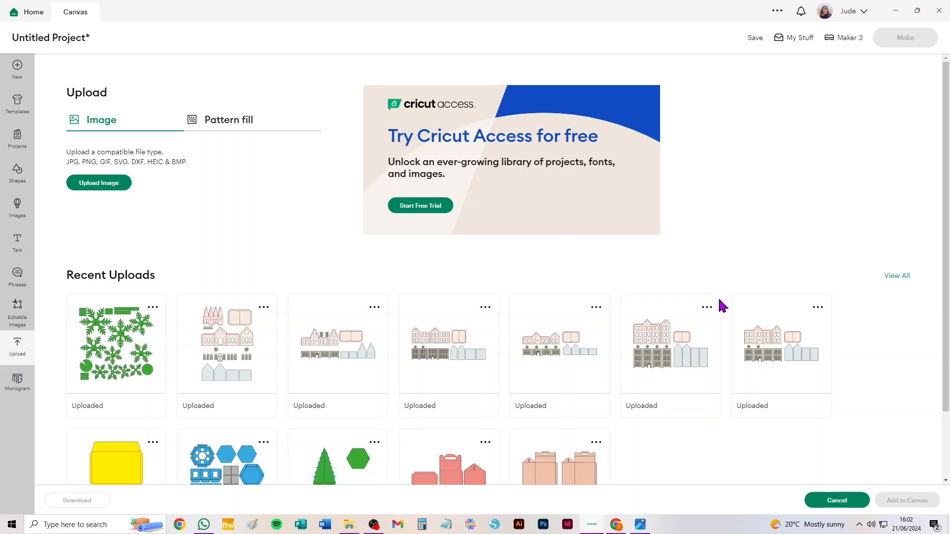
click(681, 340)
click(900, 501)
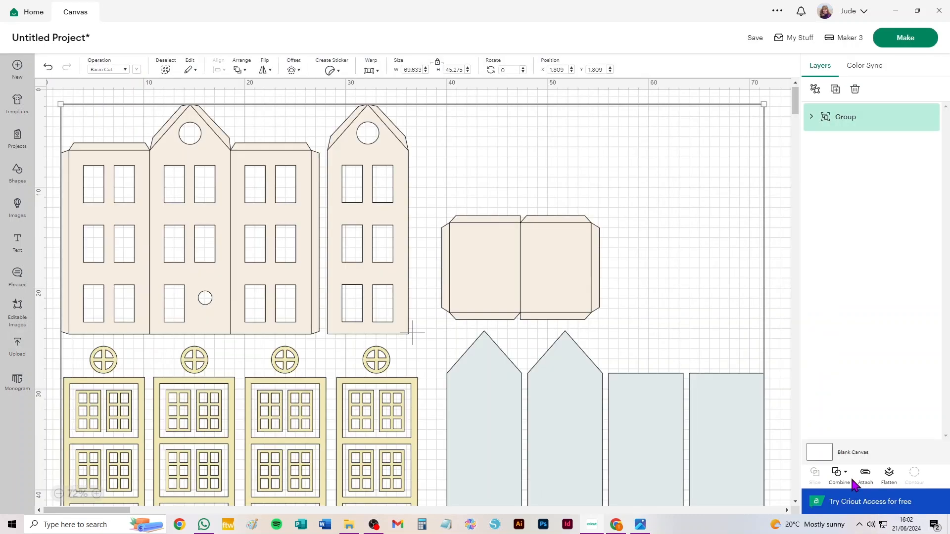
- Ungroup the imported House_B template and its nested group of cut pieces
scroll(400, 244, down, 2)
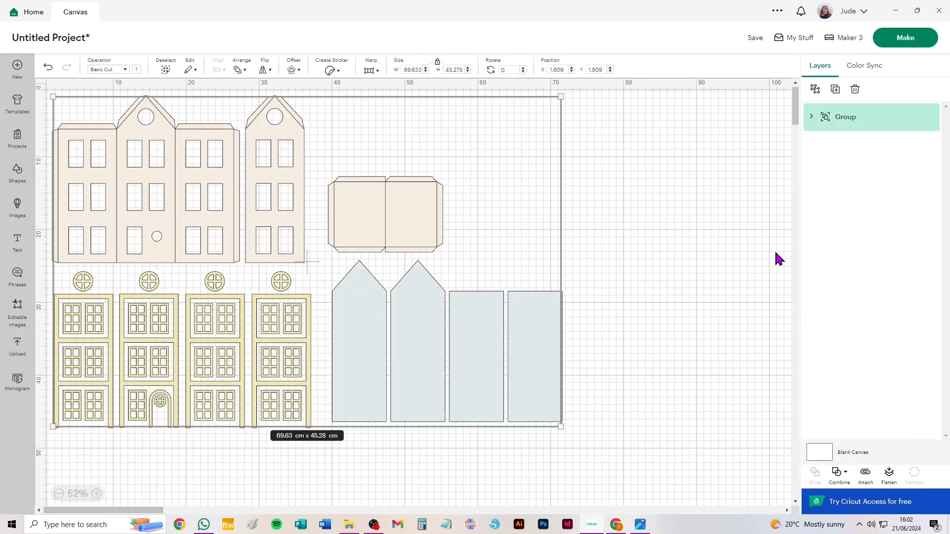
click(816, 94)
click(848, 148)
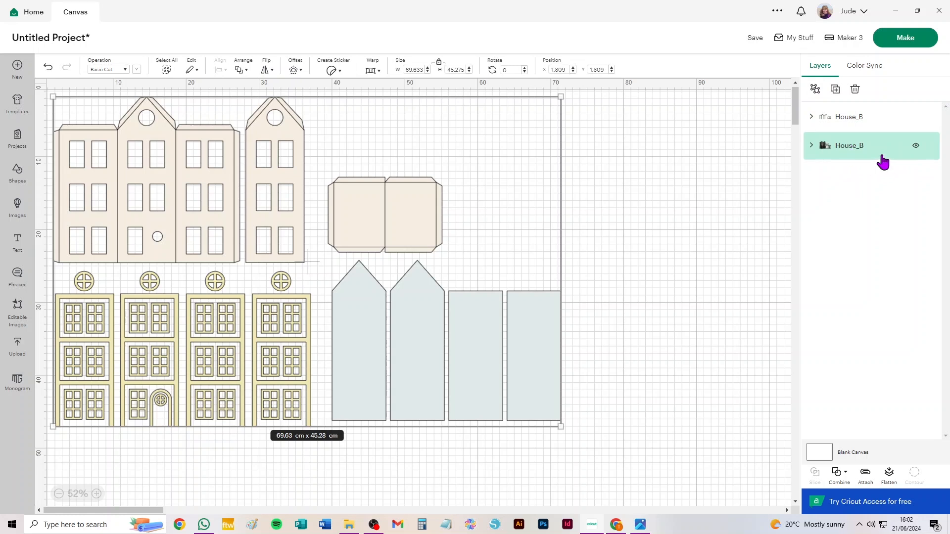
click(815, 89)
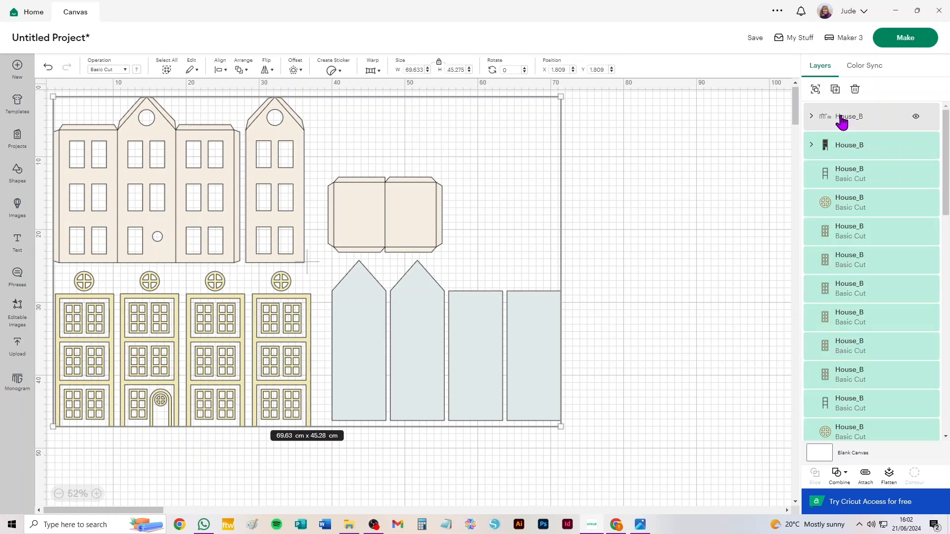
- Change the House_B fold-line layer's operation to Score and ungroup it into separate score lines
click(839, 119)
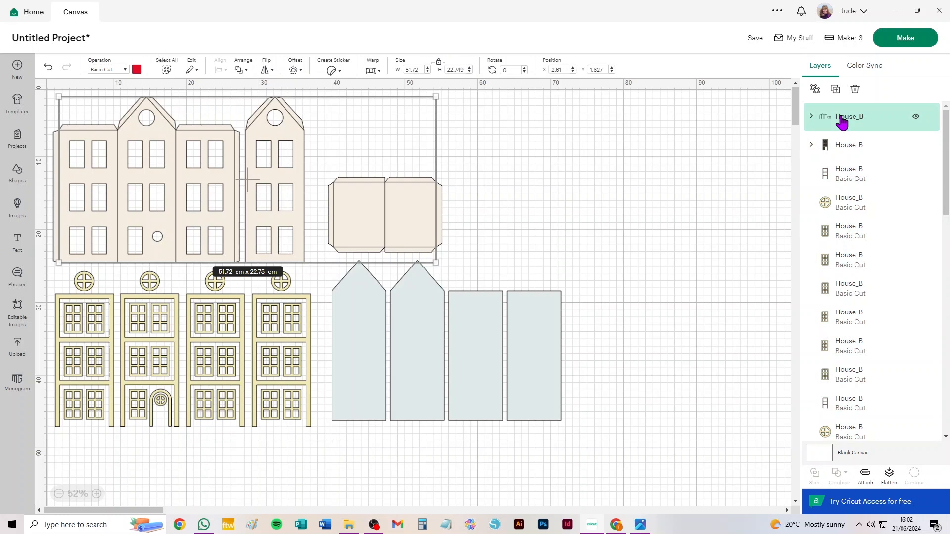
click(99, 72)
click(121, 224)
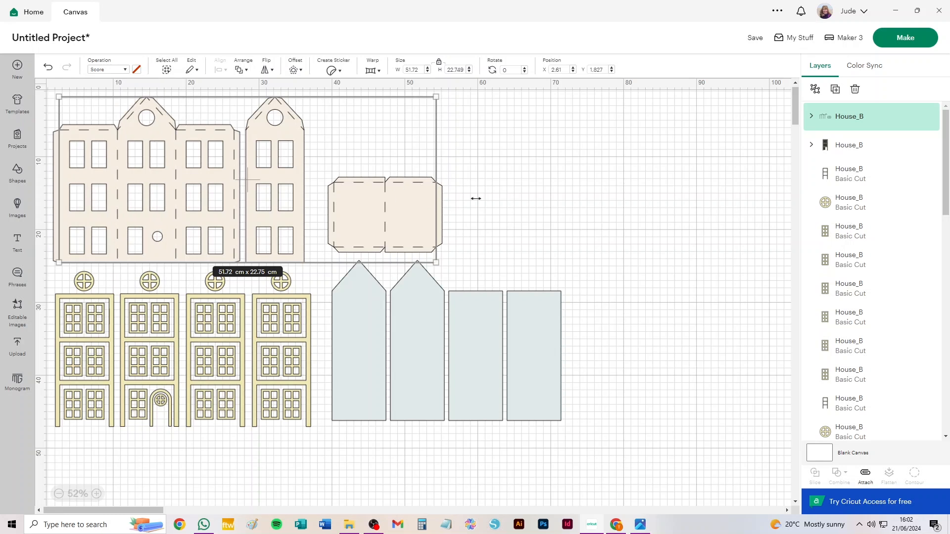
click(815, 89)
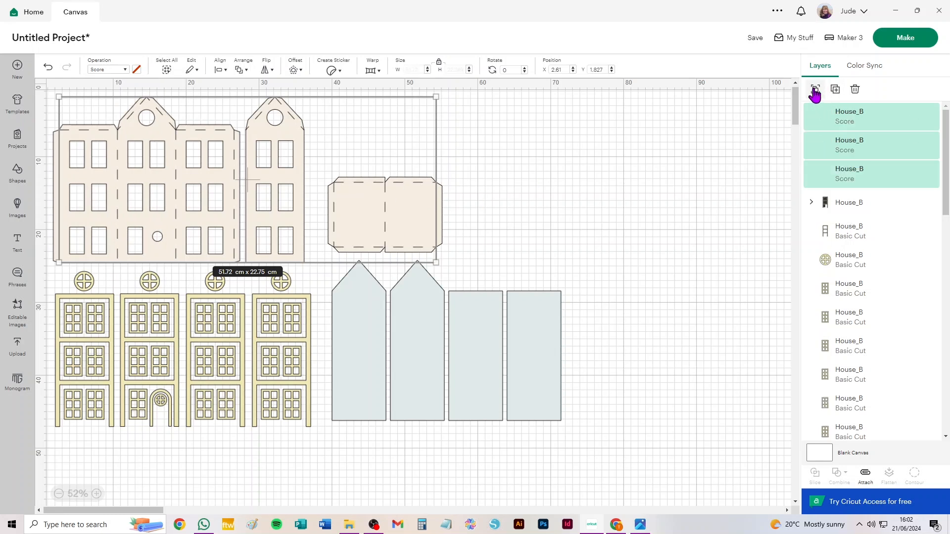
- Attach the score lines to the two-panel tabbed piece, move it aside, and attach the narrow gabled wall to its score lines
drag(503, 113, 326, 252)
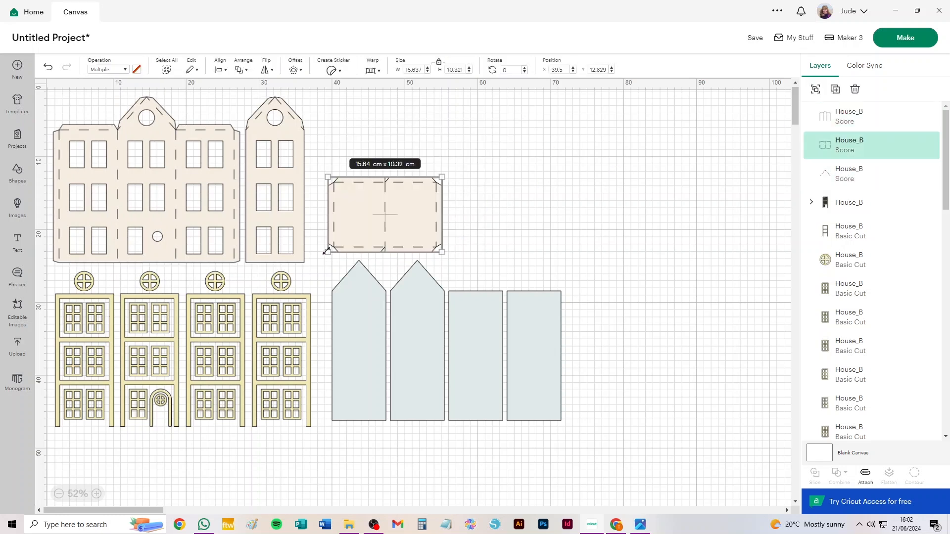
key(ctrl+alt+a)
drag(390, 215, 573, 162)
drag(378, 104, 245, 197)
key(ctrl+alt+a)
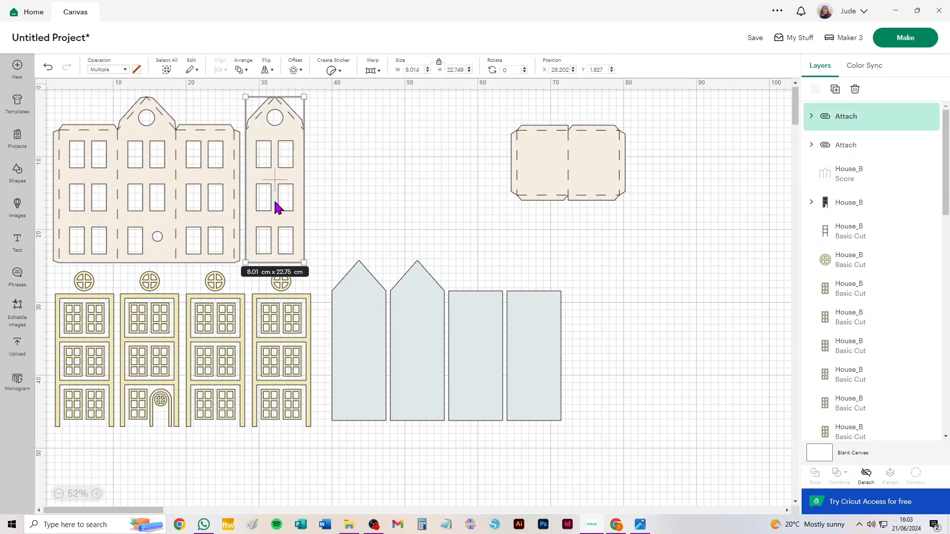
- Move the narrow gabled wall clear of the wide three-section facade and attach the facade to its score lines
drag(562, 157, 496, 162)
drag(289, 173, 384, 183)
drag(281, 93, 21, 272)
key(ctrl+alt+a)
- Attach each of the four yellow window-frame panels as its own unit, leaving the round windows separate
drag(315, 451, 255, 292)
key(ctrl+alt+a)
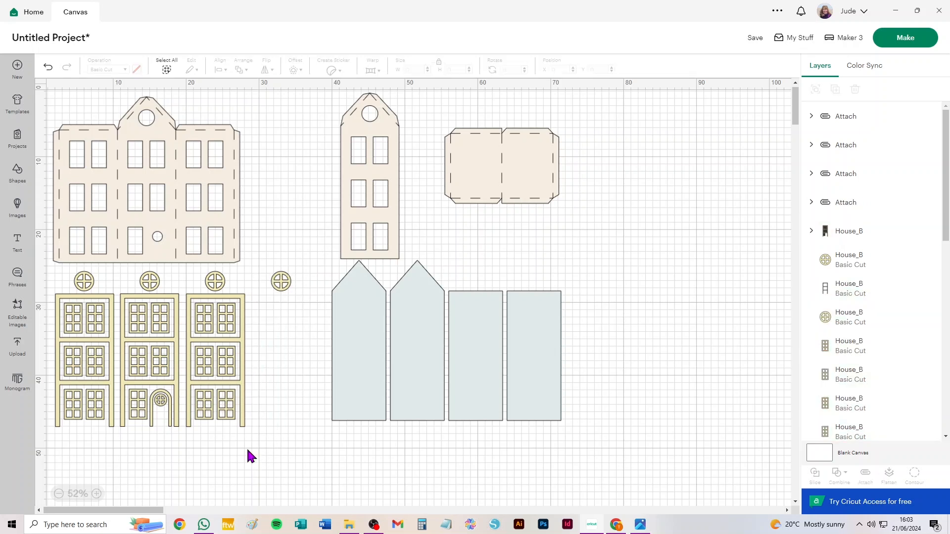
drag(247, 441, 183, 288)
key(ctrl+alt+a)
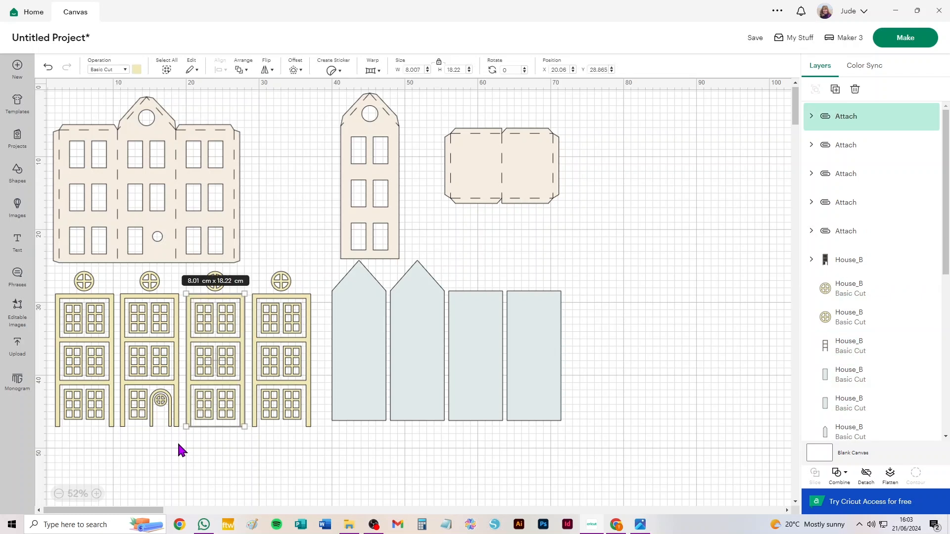
drag(180, 447, 120, 294)
key(ctrl+alt+a)
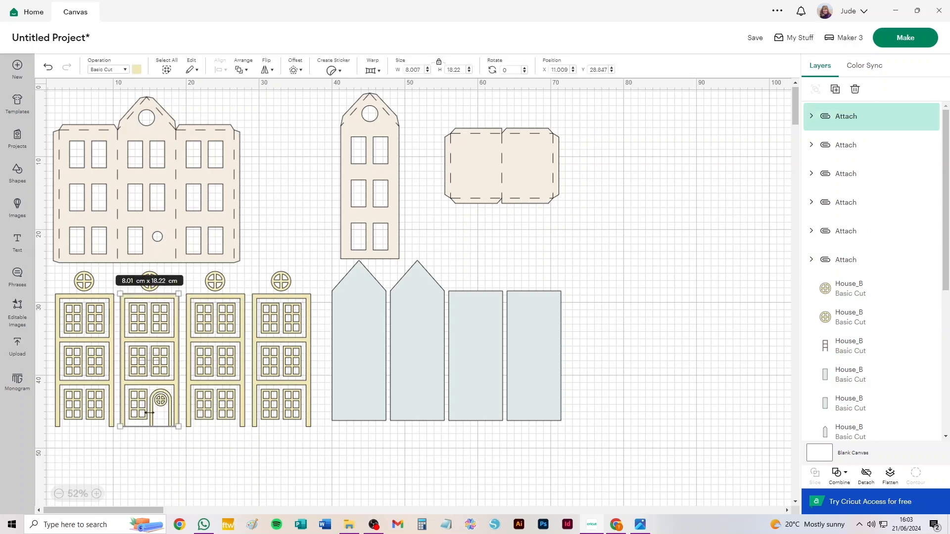
drag(53, 440, 113, 294)
key(ctrl+alt+a)
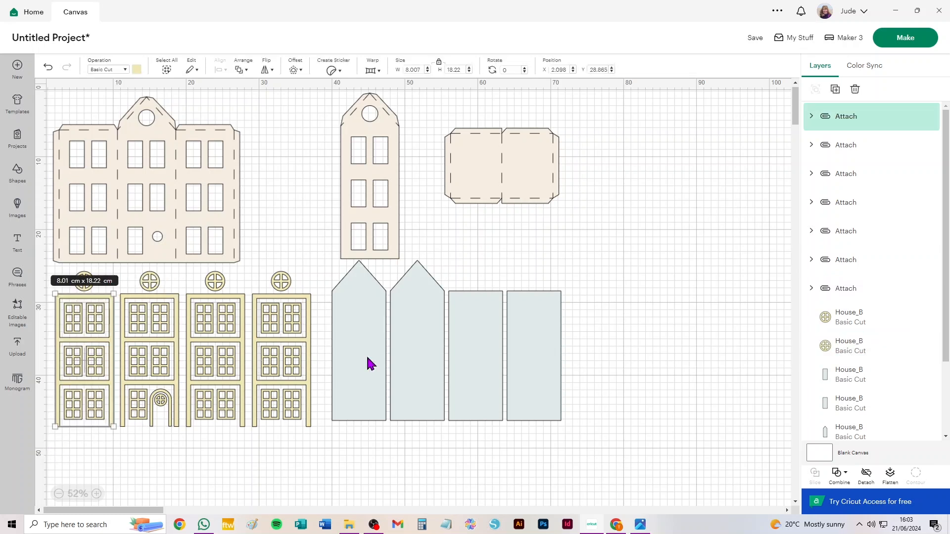
- Proceed to mat preparation and try the first mat on 21 cm x 29.7 cm (A4) and 21.6 cm x 27.9 cm (Letter) material
click(920, 39)
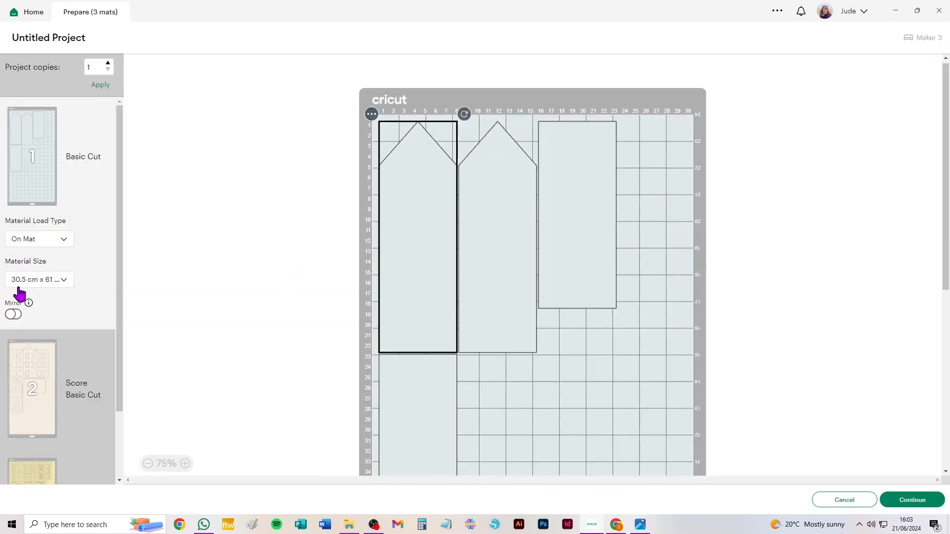
click(50, 286)
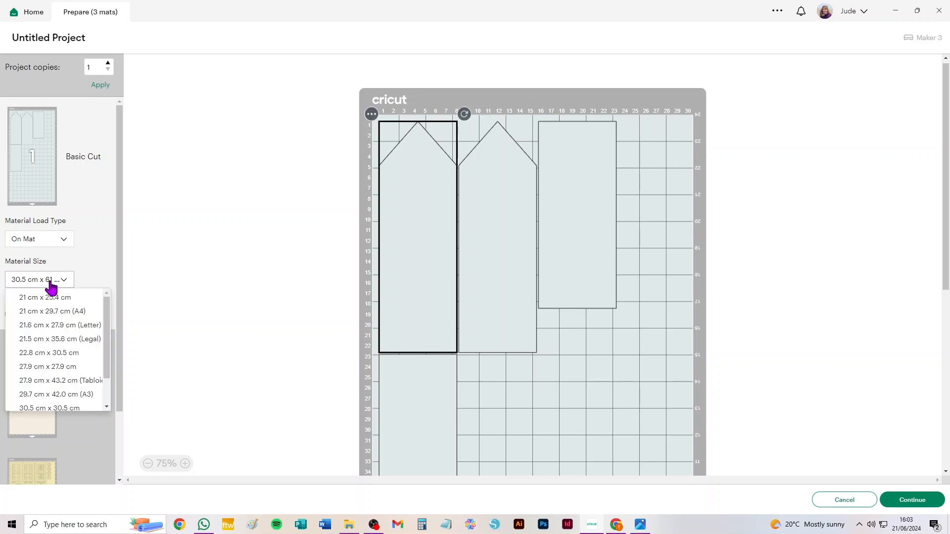
click(57, 316)
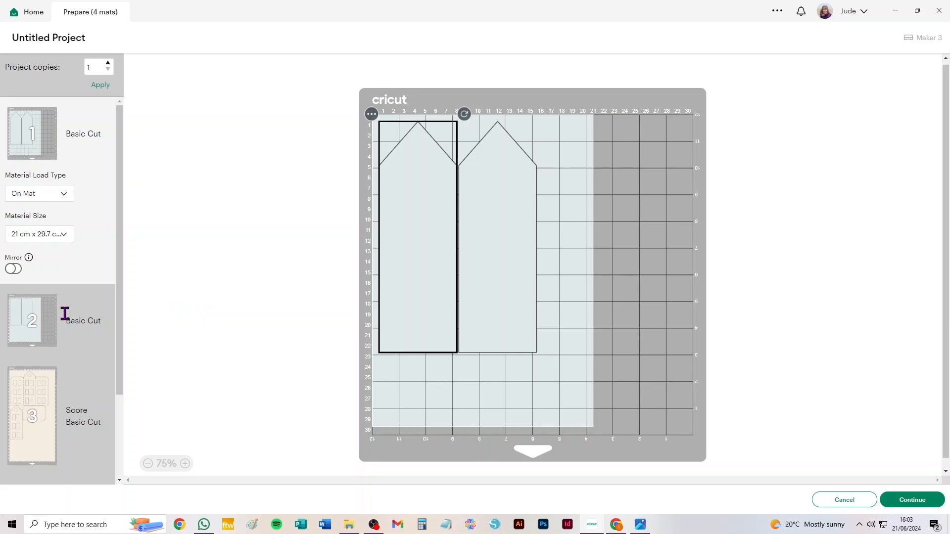
click(43, 235)
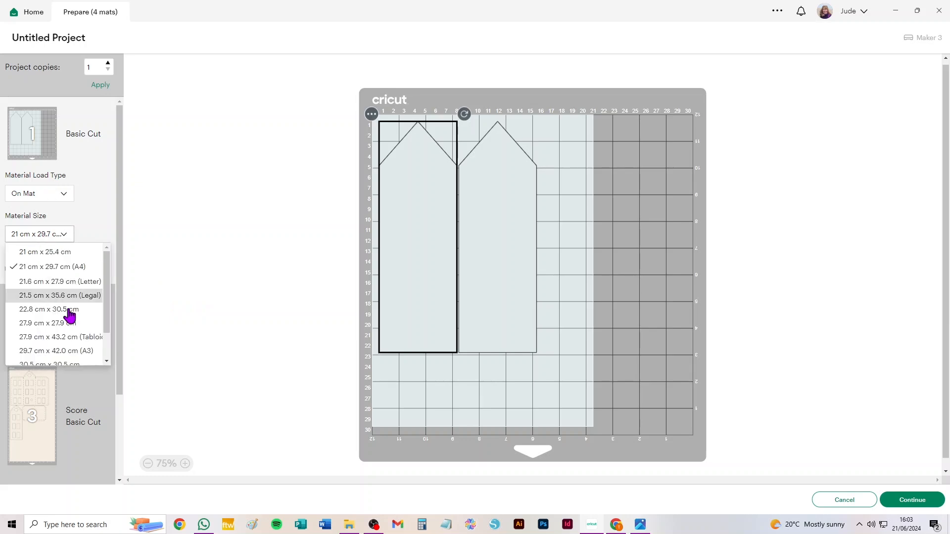
click(60, 281)
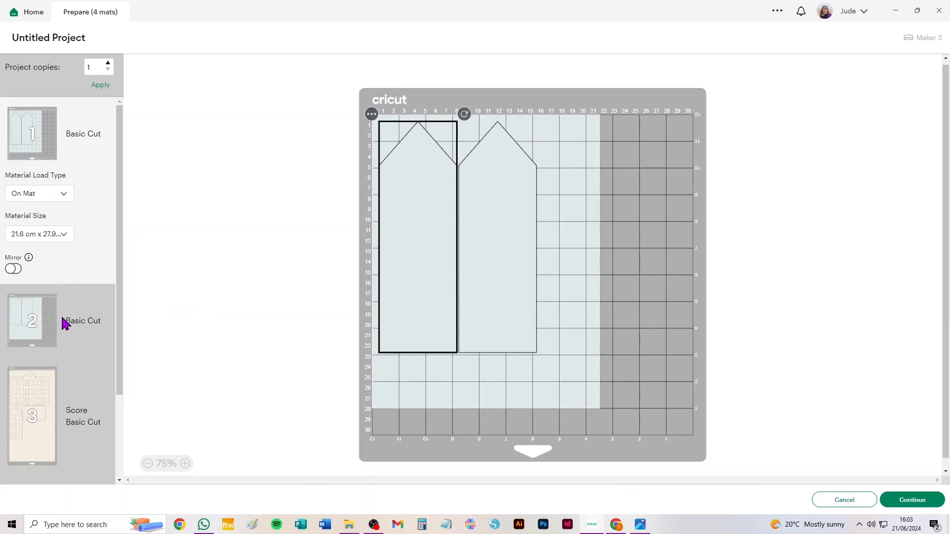
- Set the first mat's material size to 30.5 cm x 30.5 cm
click(51, 236)
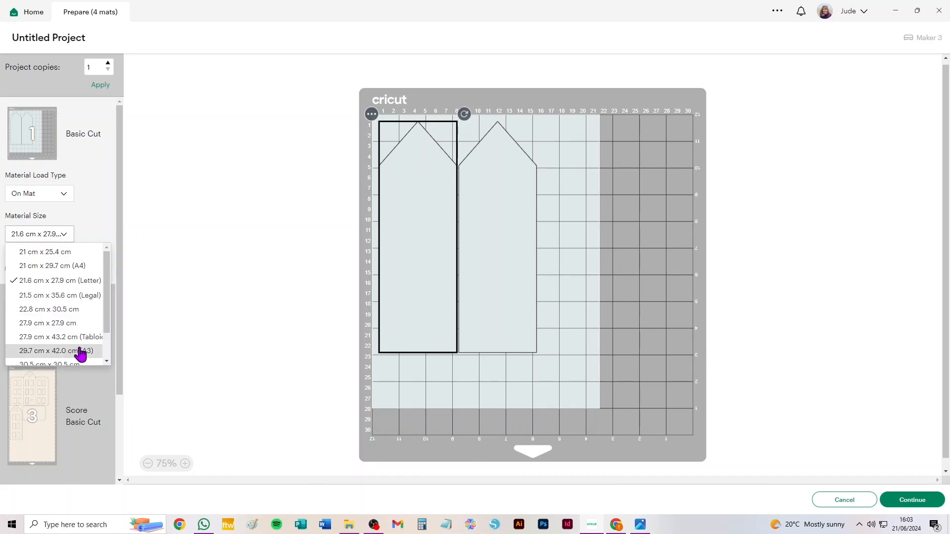
drag(108, 280, 109, 315)
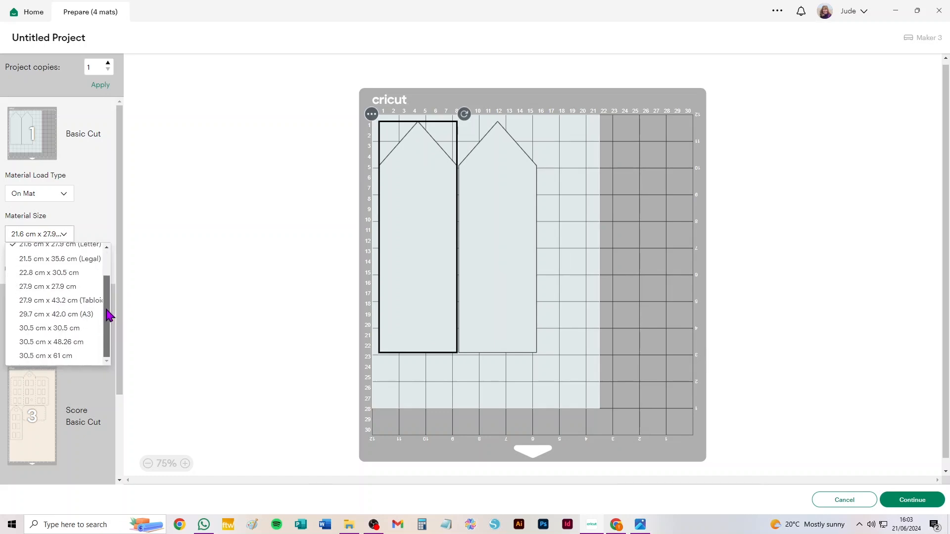
click(66, 328)
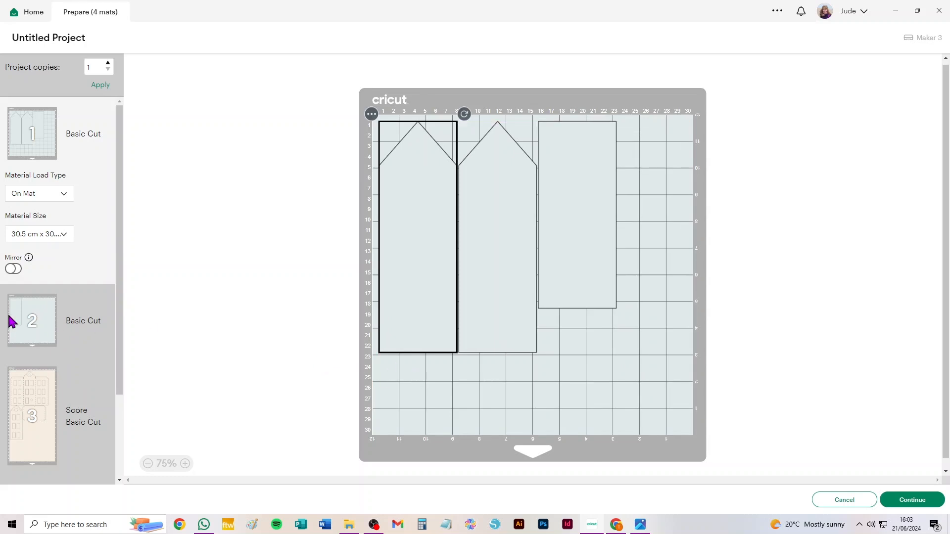
- Try the rectangular panel horizontally beneath the gabled panels, with the second gabled panel shifted closer to the first
drag(600, 227, 583, 297)
drag(606, 184, 380, 236)
drag(583, 266, 482, 394)
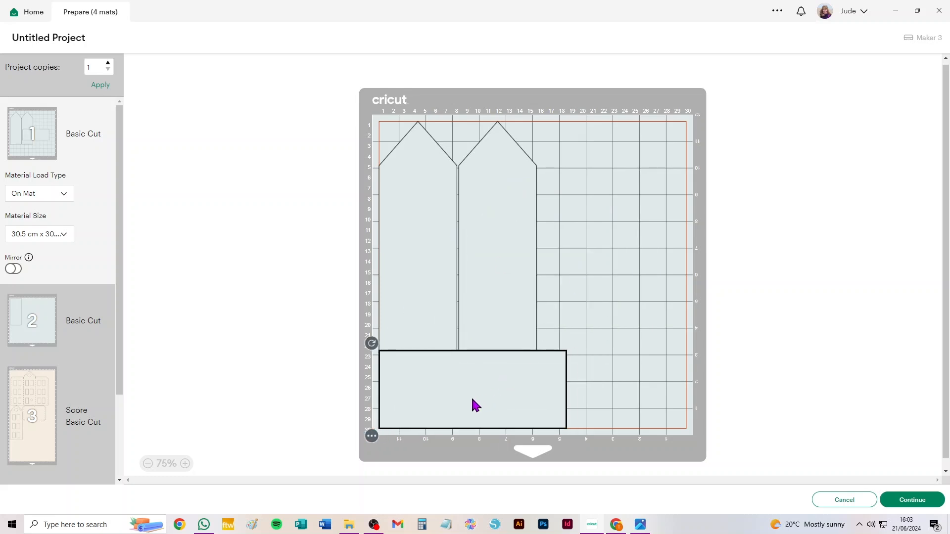
click(424, 265)
drag(528, 311, 511, 295)
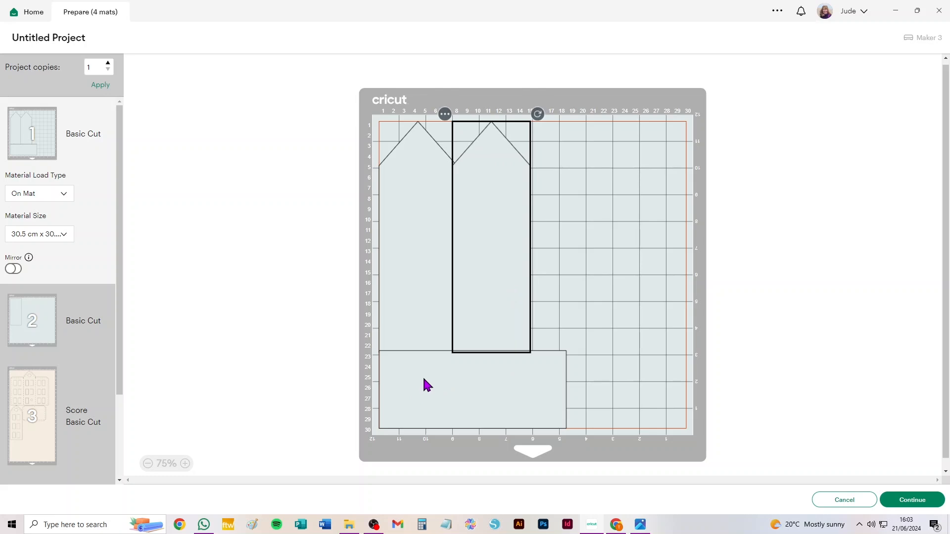
- Rotate the rectangular panel back upright and place it beside the second gabled panel
drag(424, 384, 470, 392)
drag(419, 344, 558, 311)
drag(537, 455, 563, 253)
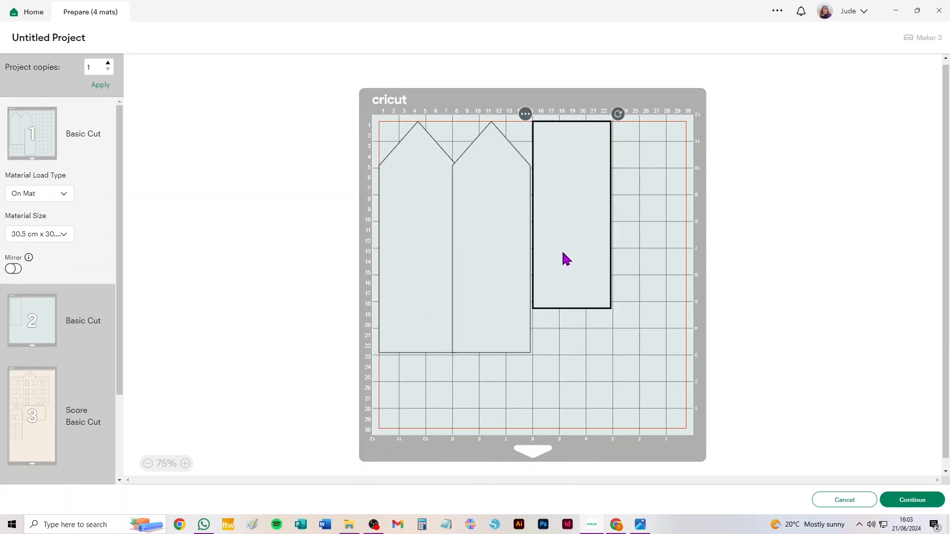
- Space the gabled panels slightly apart and lay the rectangular panel horizontally beneath them
drag(470, 318, 477, 311)
drag(563, 291, 571, 288)
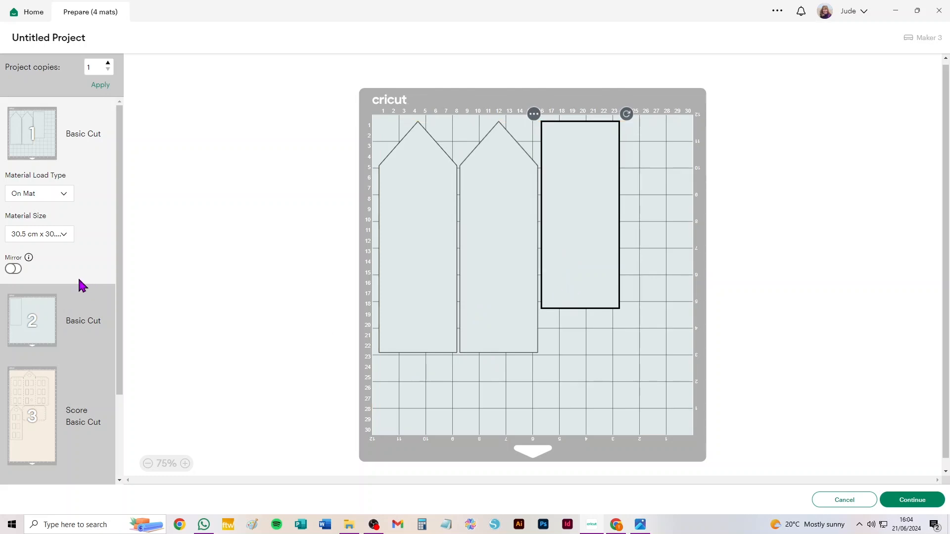
drag(626, 117, 670, 247)
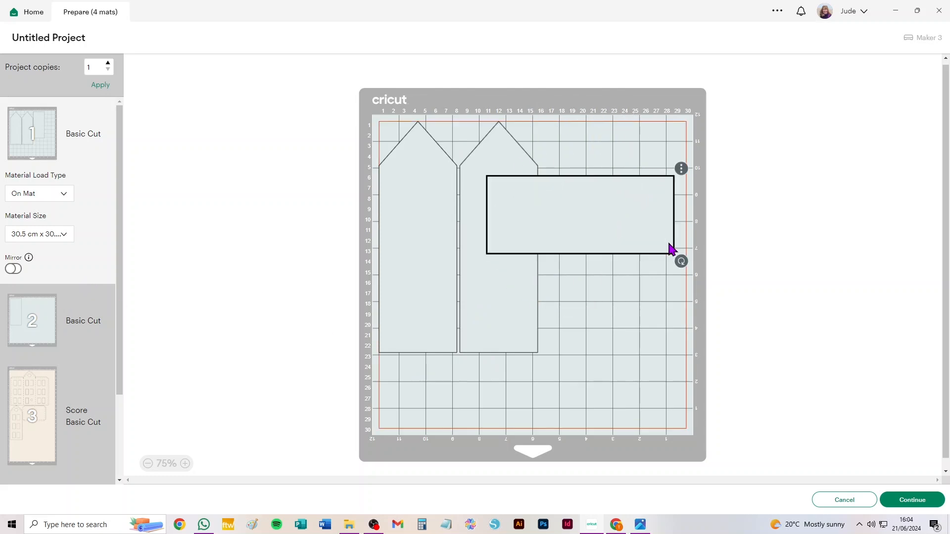
drag(600, 214, 417, 401)
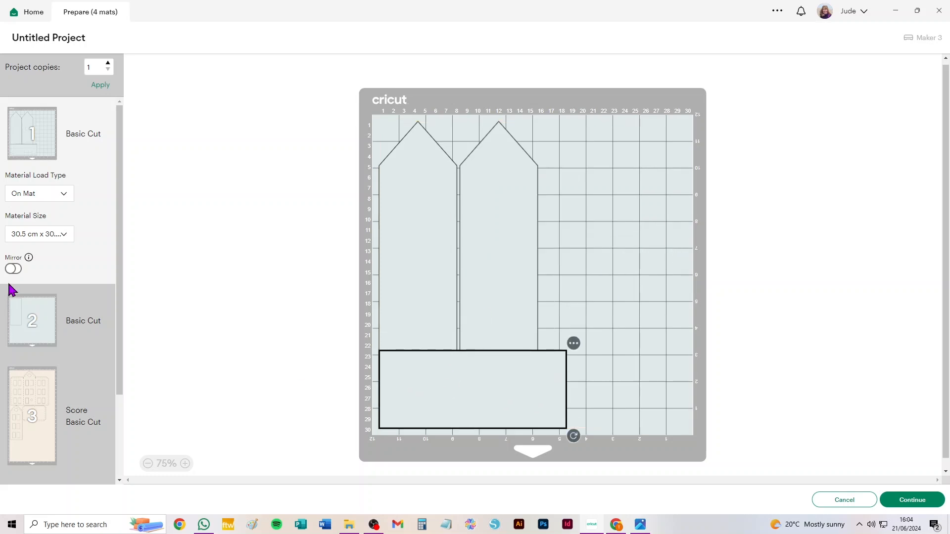
- Move the second mat's rectangular panel to the first mat and place it upright along the mat's right edge
click(27, 315)
click(372, 114)
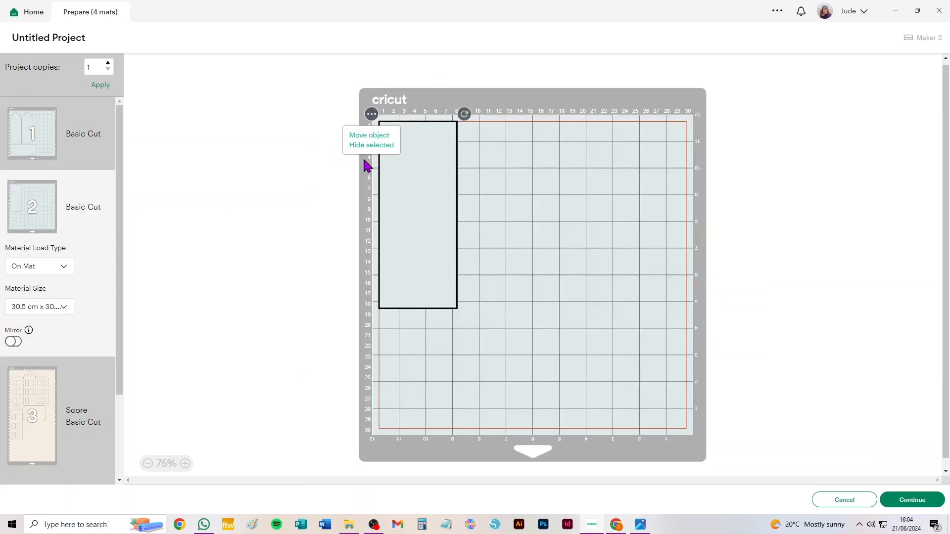
click(361, 135)
click(351, 135)
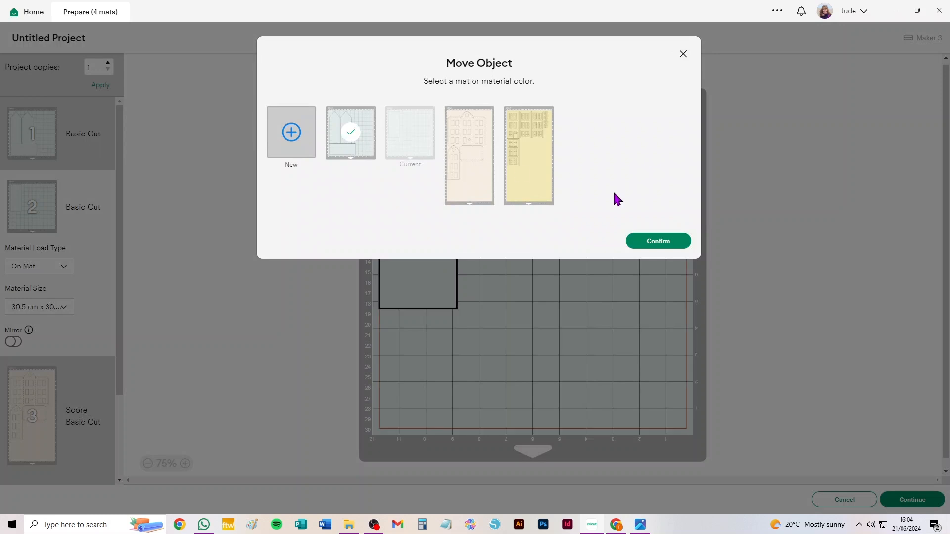
click(658, 242)
drag(388, 189, 672, 174)
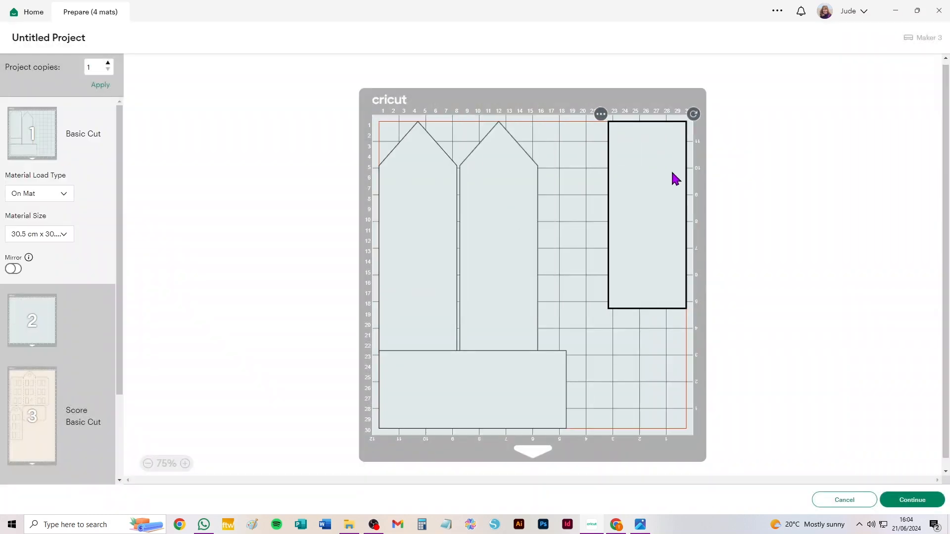
- Spread the two gabled panels apart on the first mat, leaving space around each one beside the upright rectangular panel
drag(495, 217, 546, 216)
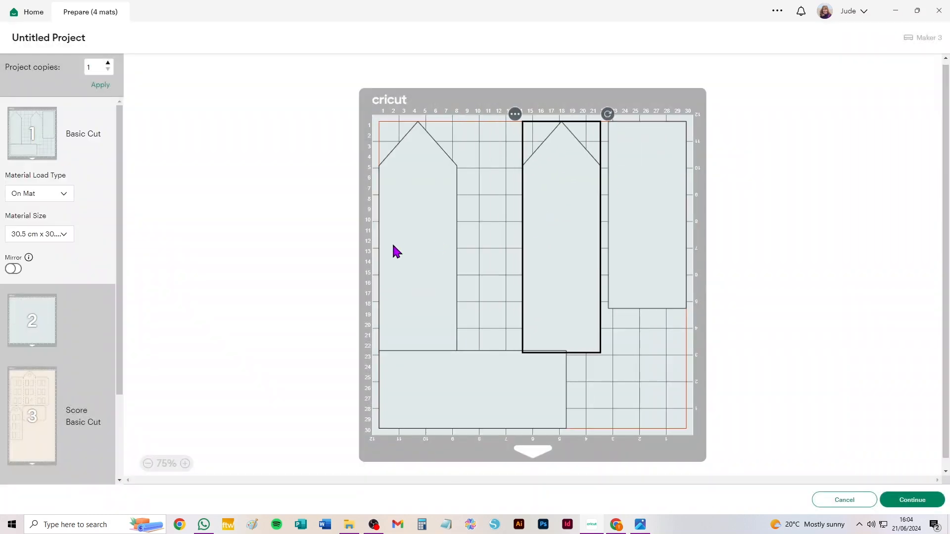
drag(394, 248, 425, 233)
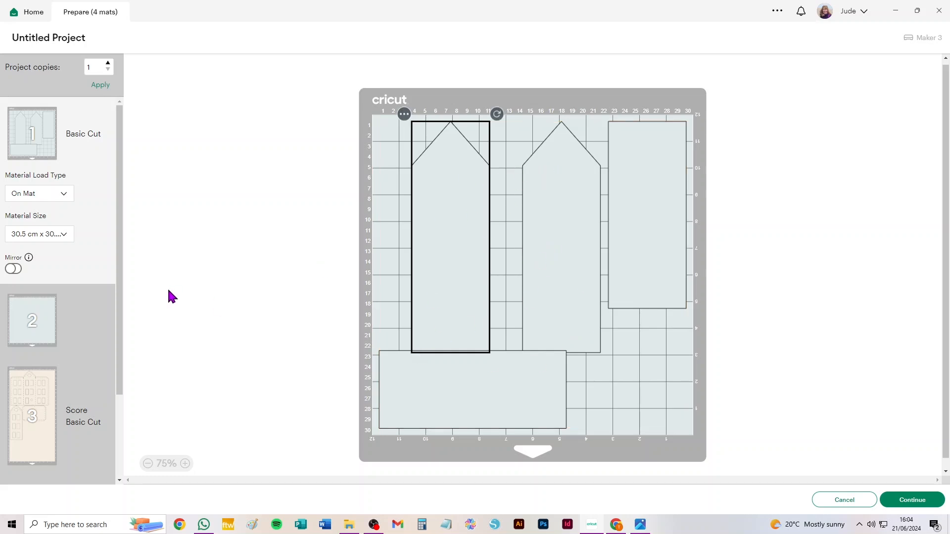
- Set the third mat's material size to 30.5 cm x 30.5 cm for the scored house walls
click(48, 388)
click(37, 357)
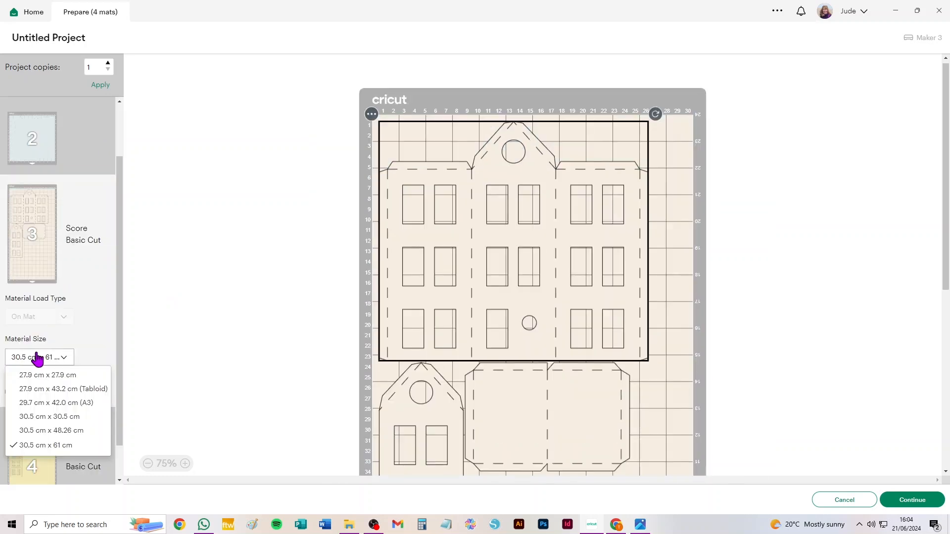
click(47, 416)
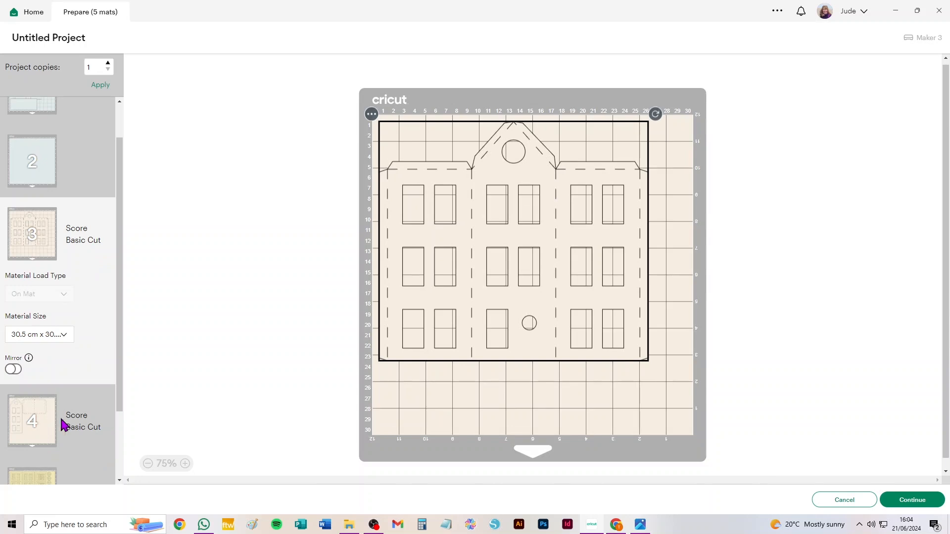
- Try the A4 (21 cm x 29.7 cm) and Letter (21.6 cm x 27.9 cm) material sizes for the window-frame mat
scroll(76, 372, down, 2)
scroll(76, 379, down, 1)
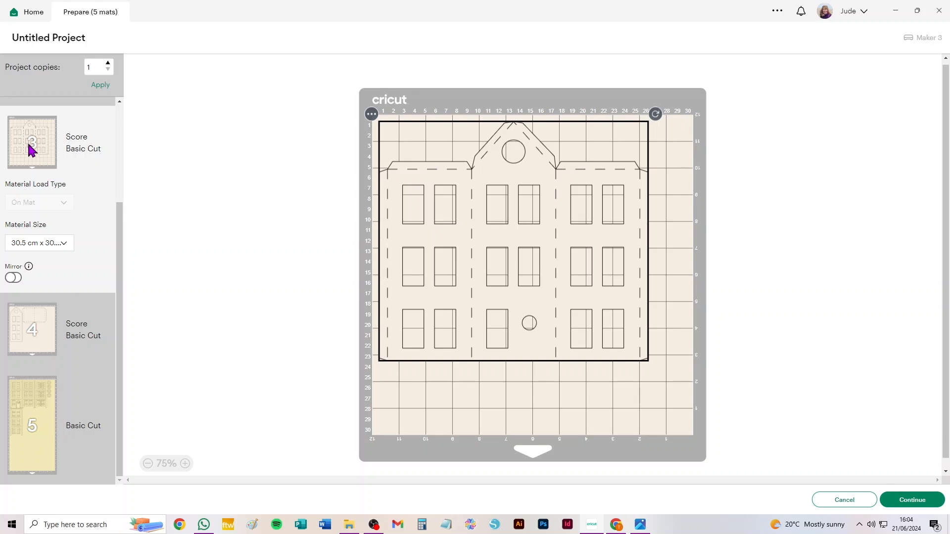
click(38, 430)
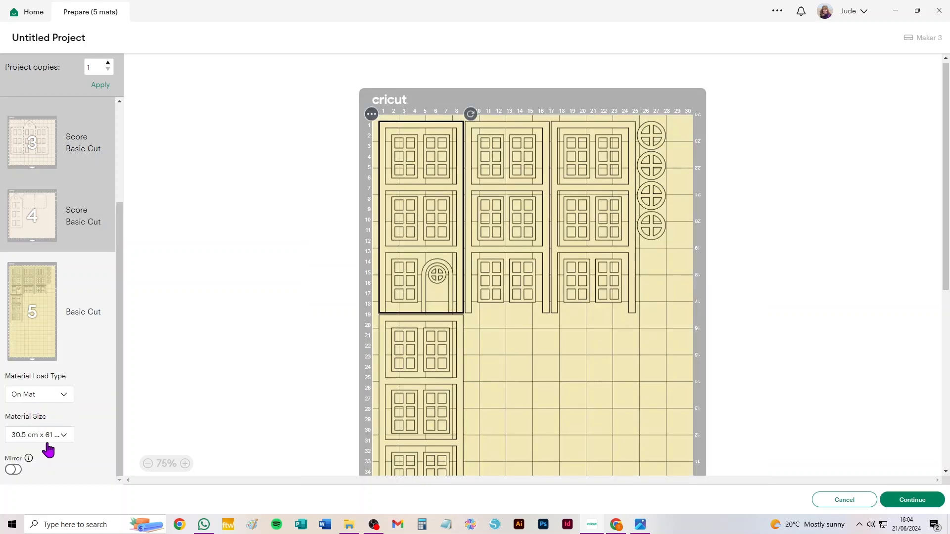
click(41, 441)
click(50, 478)
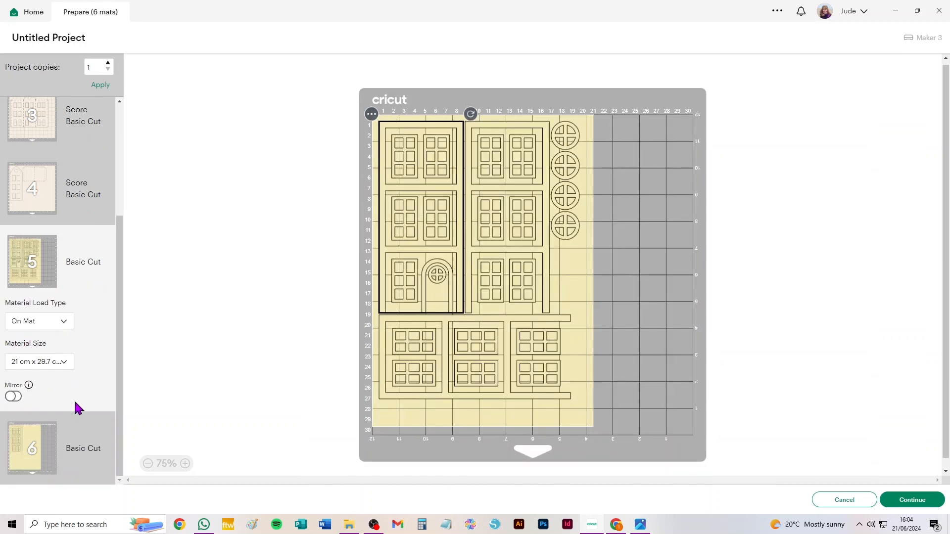
click(36, 363)
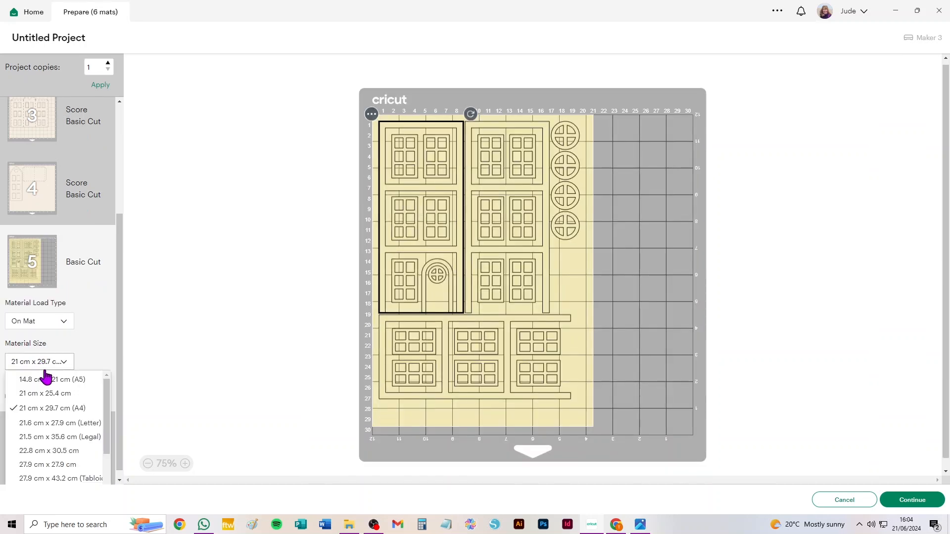
click(36, 424)
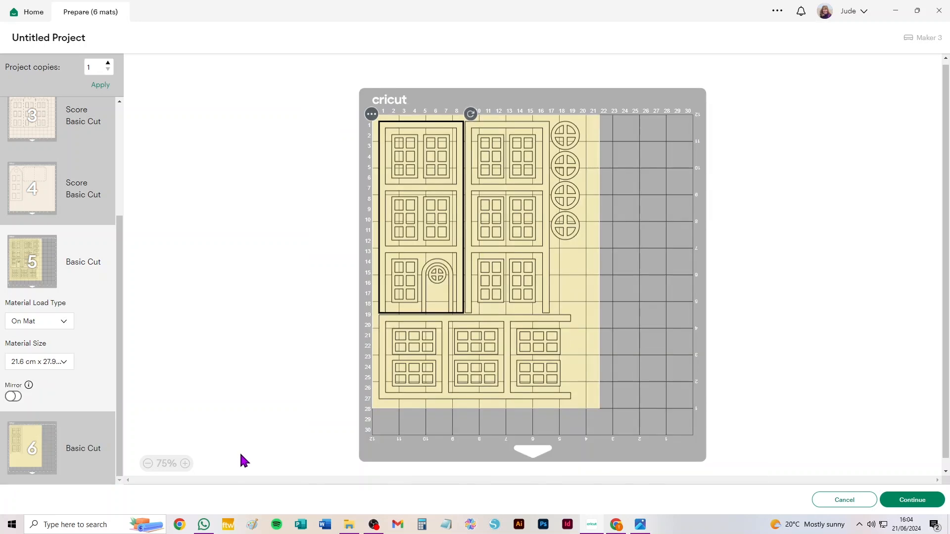
- Set the window-frame mat's material size to 30.5 cm x 30.5 cm
click(57, 377)
scroll(74, 414, down, 3)
click(37, 472)
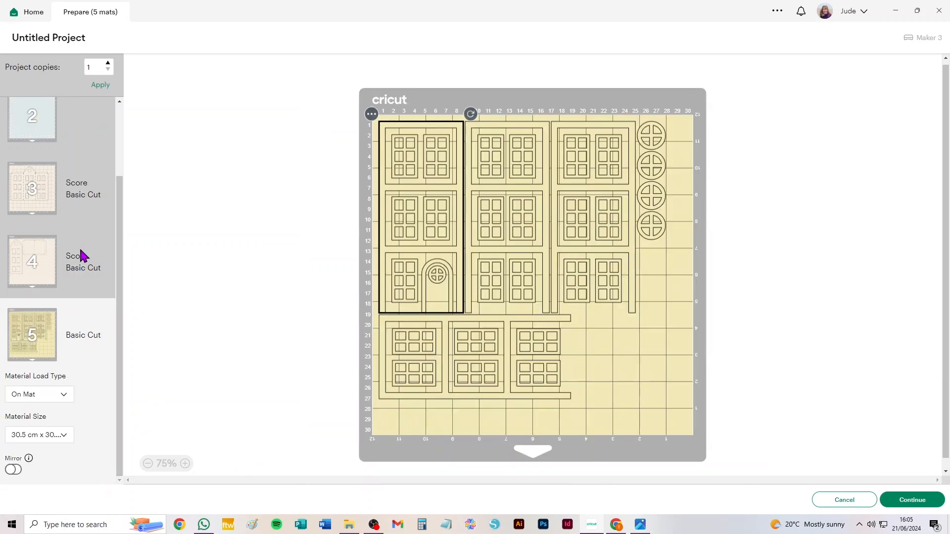
- Return to the canvas and use Color Sync to merge the #F3EAB7 window-frame layers into the #F7EEE2 wall colour
click(854, 502)
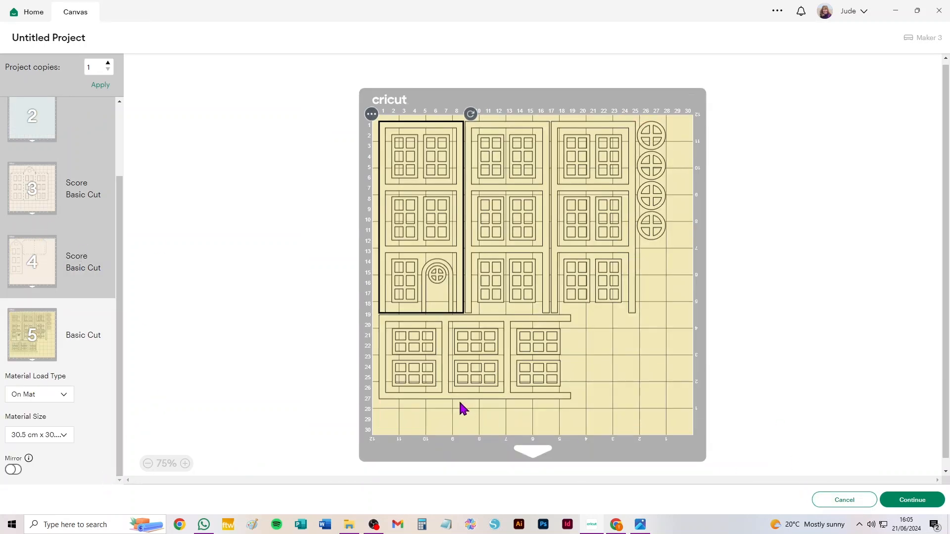
click(860, 68)
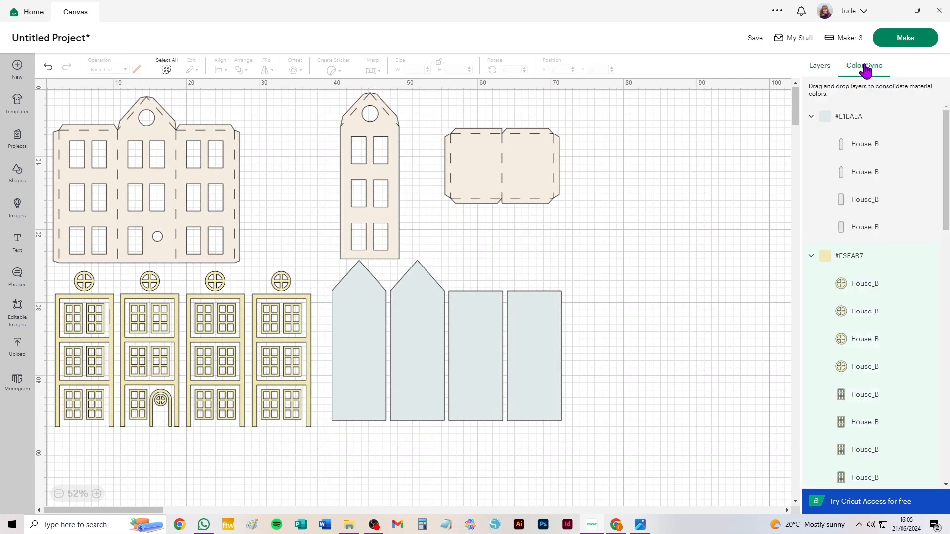
click(811, 119)
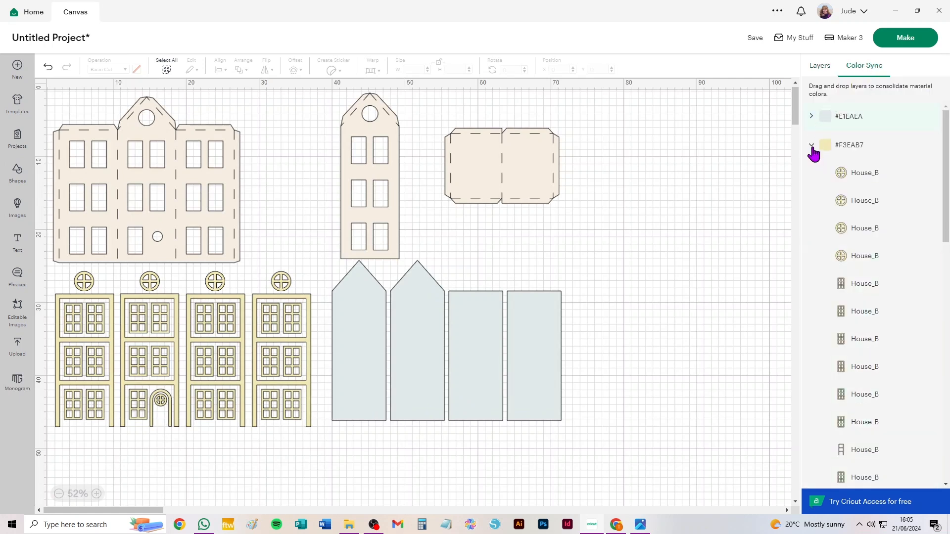
click(812, 146)
drag(849, 151, 862, 195)
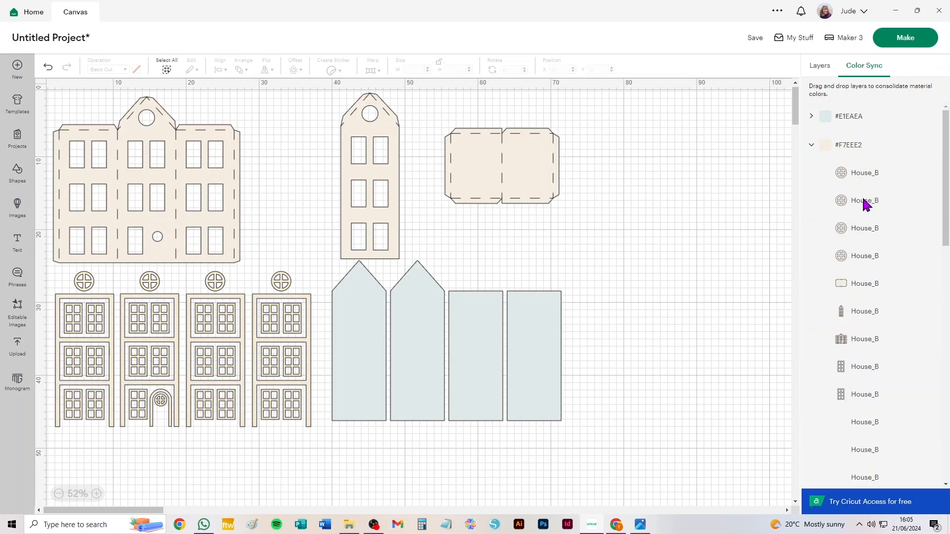
- Prepare the recoloured project for making and set the second mat's material size to 30.5 cm x 30.5 cm
click(901, 38)
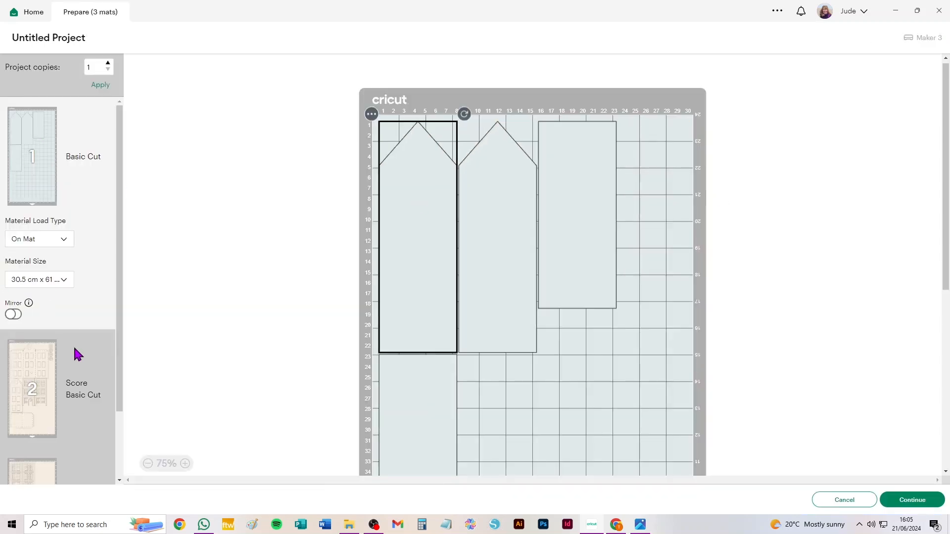
click(43, 369)
click(47, 358)
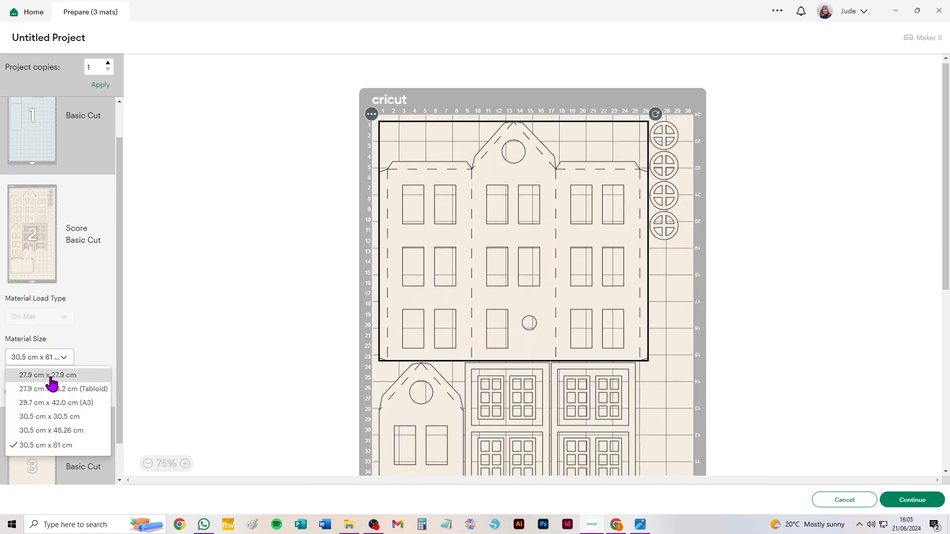
click(57, 416)
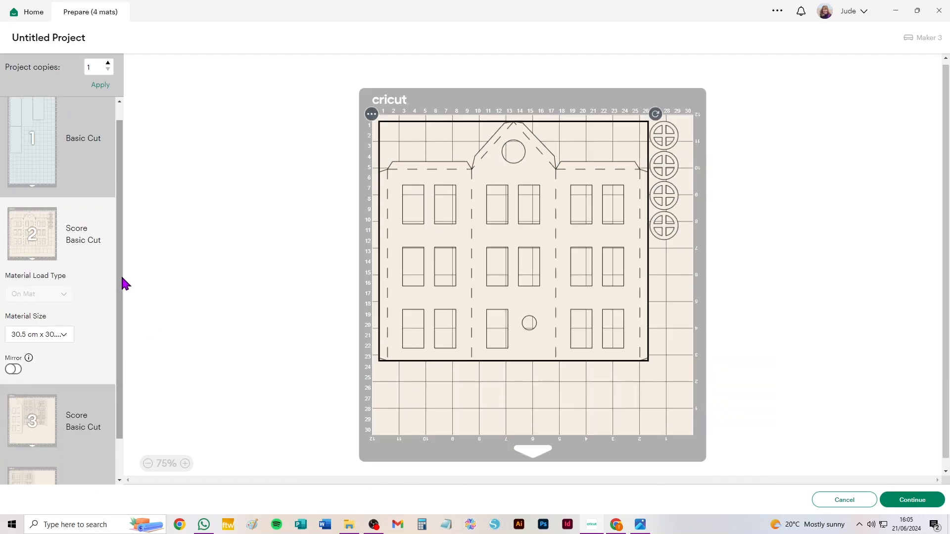
scroll(87, 336, down, 1)
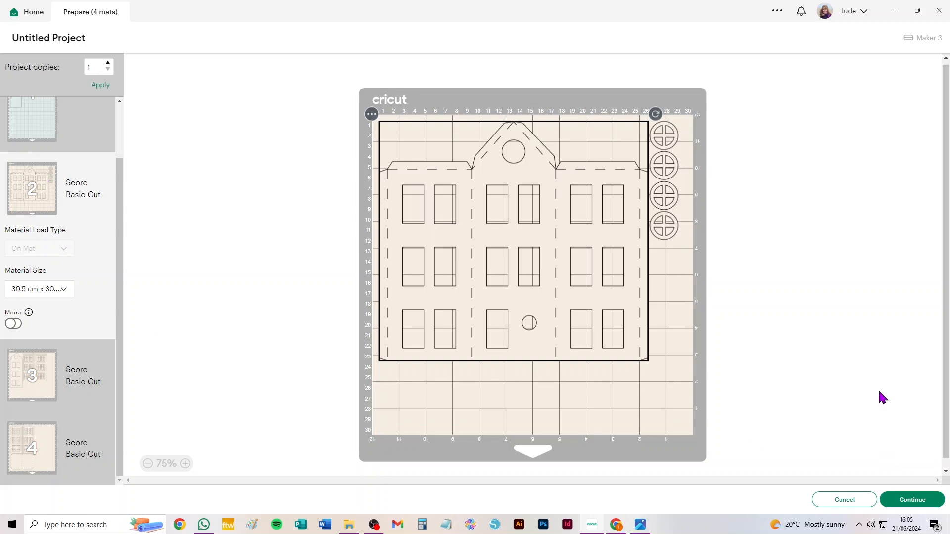
- Return to the canvas and delete all the House_B pieces
click(842, 500)
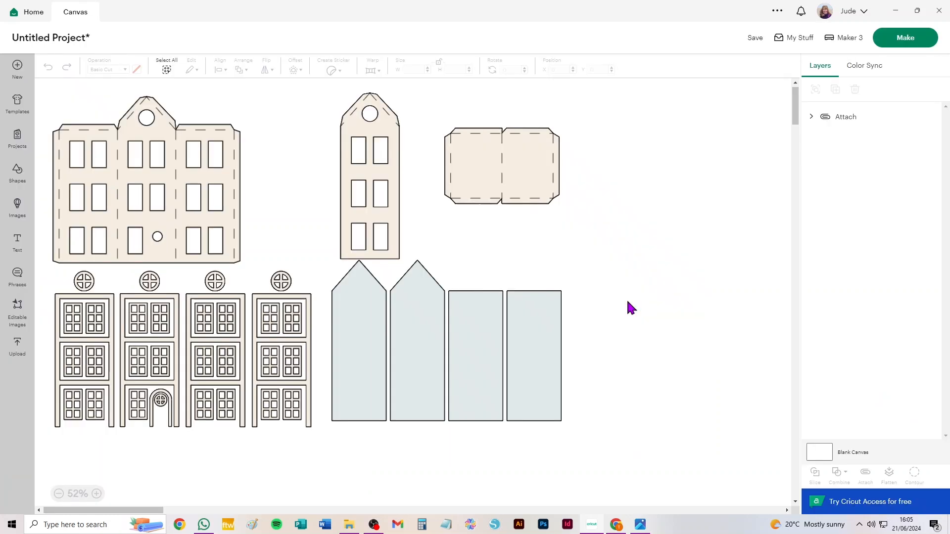
key(ctrl+a)
key(Delete)
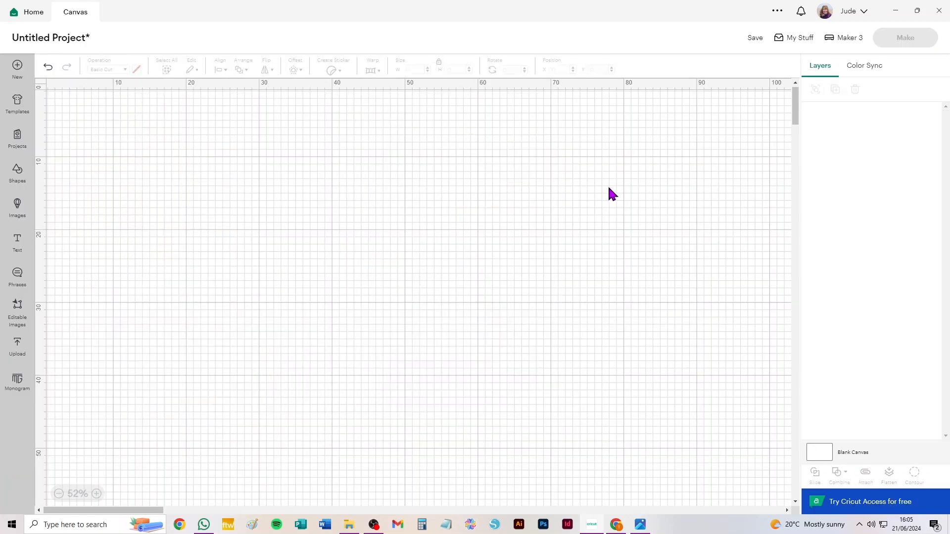
- Add the uploaded House_C template to the canvas and check the finished house in the houses.png photo
click(18, 347)
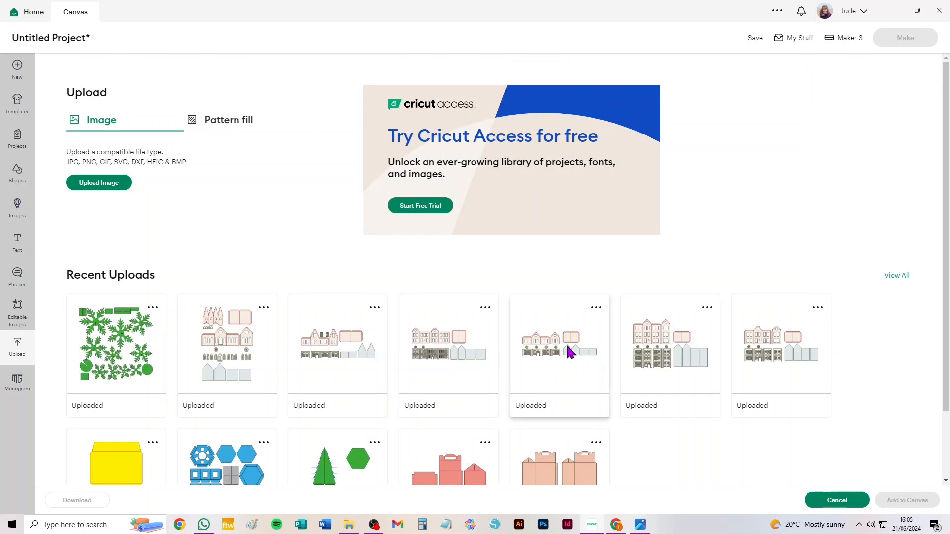
click(570, 356)
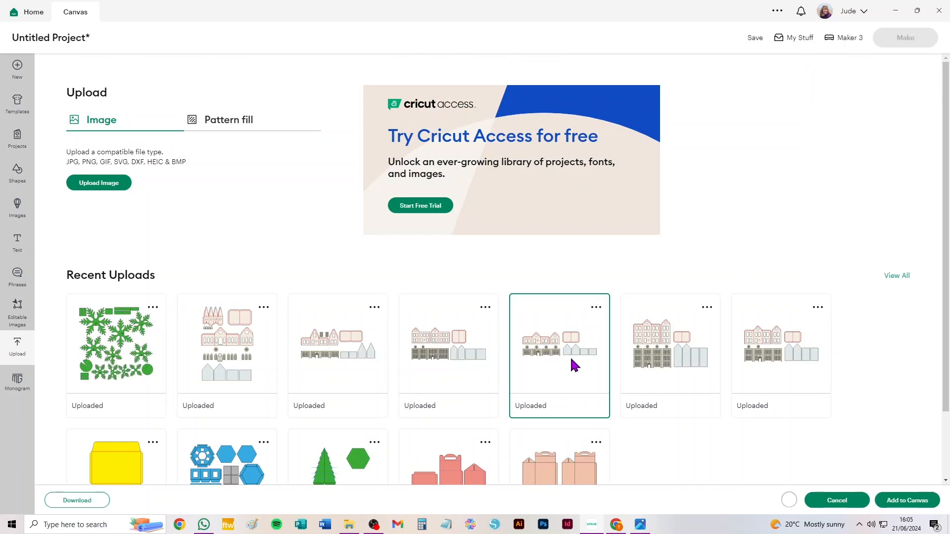
click(907, 501)
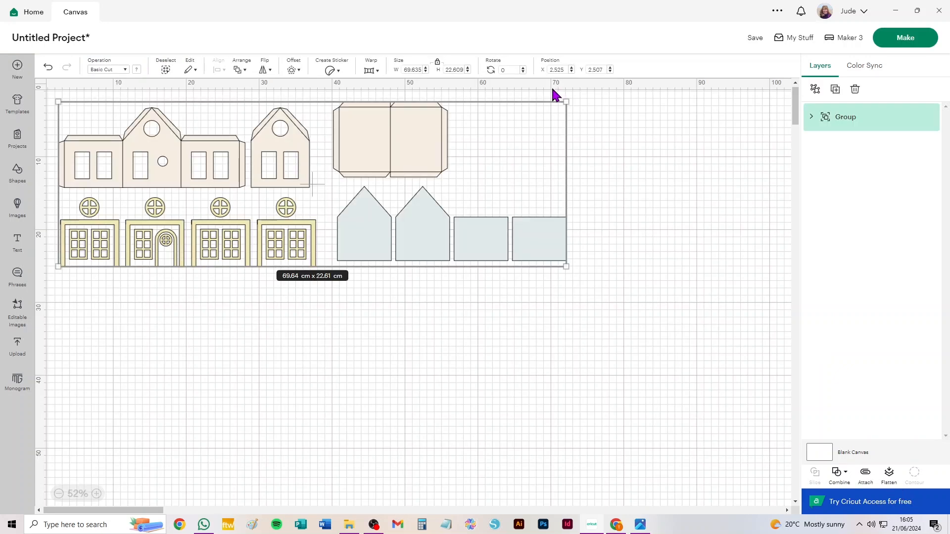
click(640, 526)
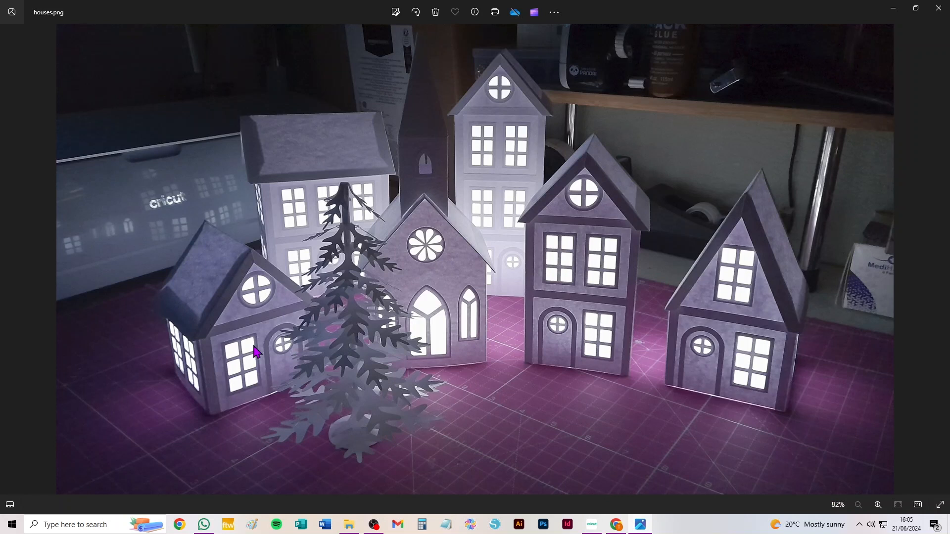
click(592, 524)
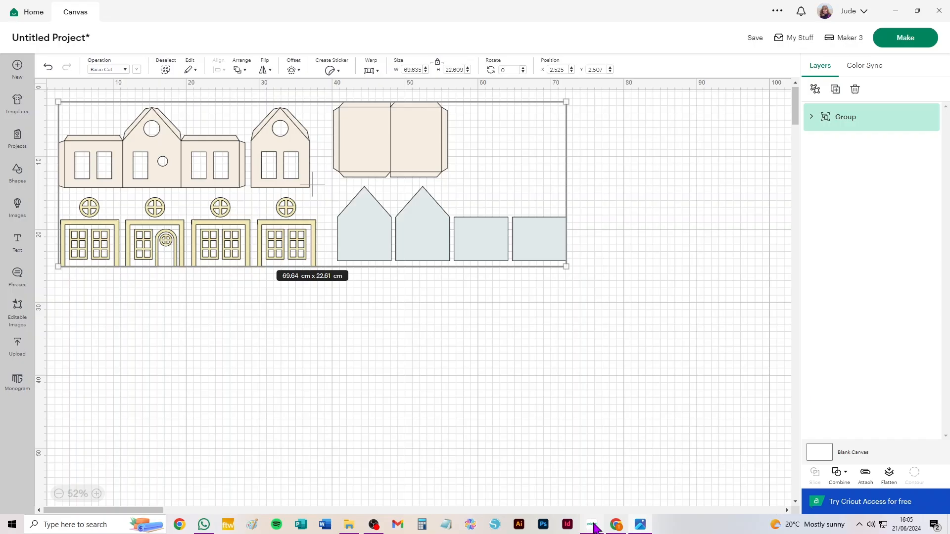
- Ungroup the House_C template, including its nested group of walls, window frames and blue panels
click(817, 90)
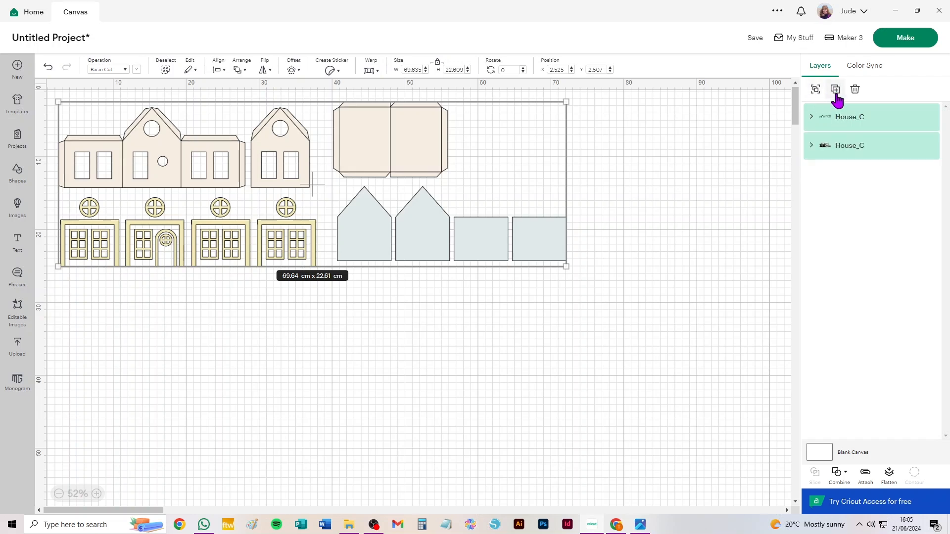
click(845, 153)
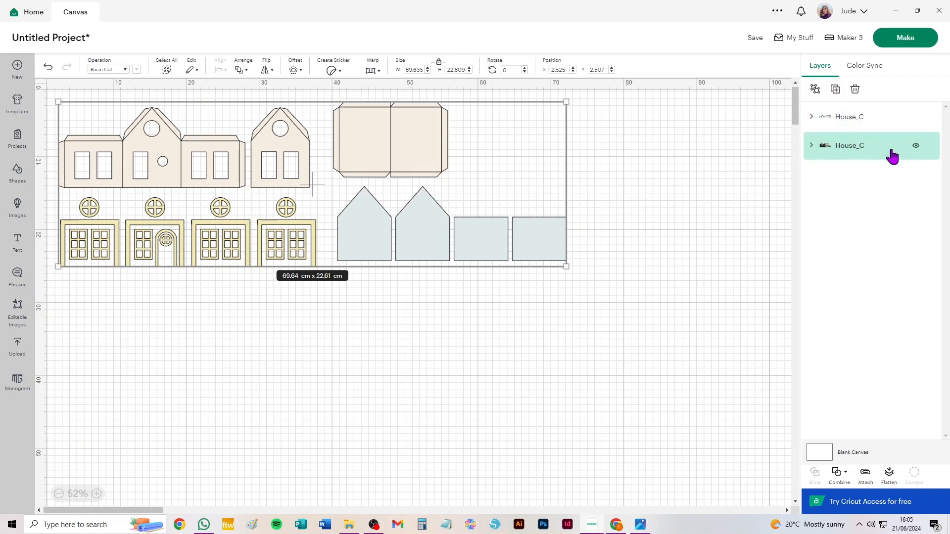
click(815, 90)
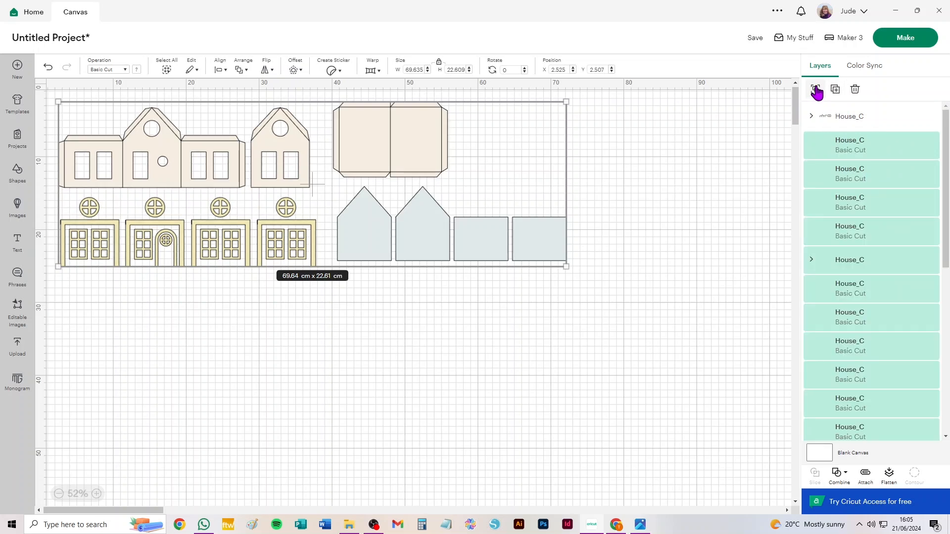
- Change the House_C fold lines from Basic Cut to Score and ungroup them into separate layers
click(853, 118)
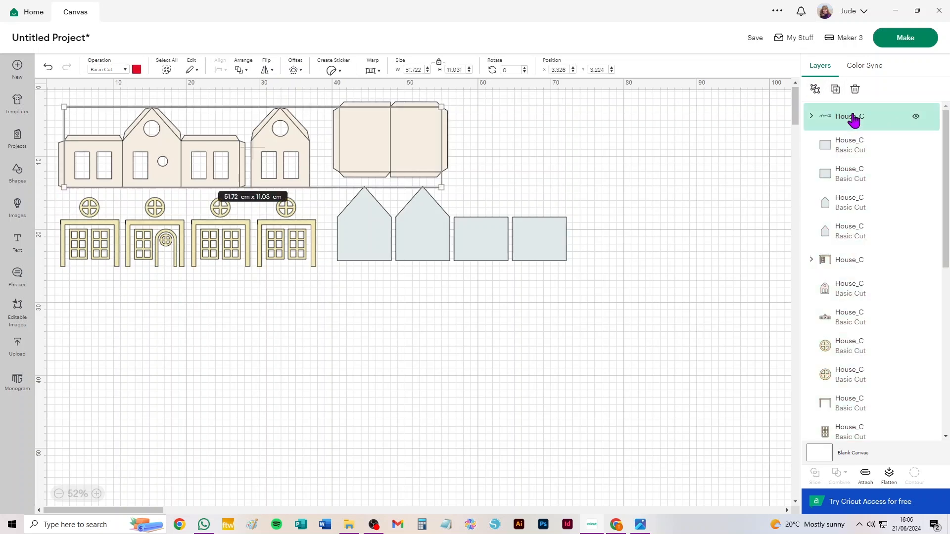
click(109, 74)
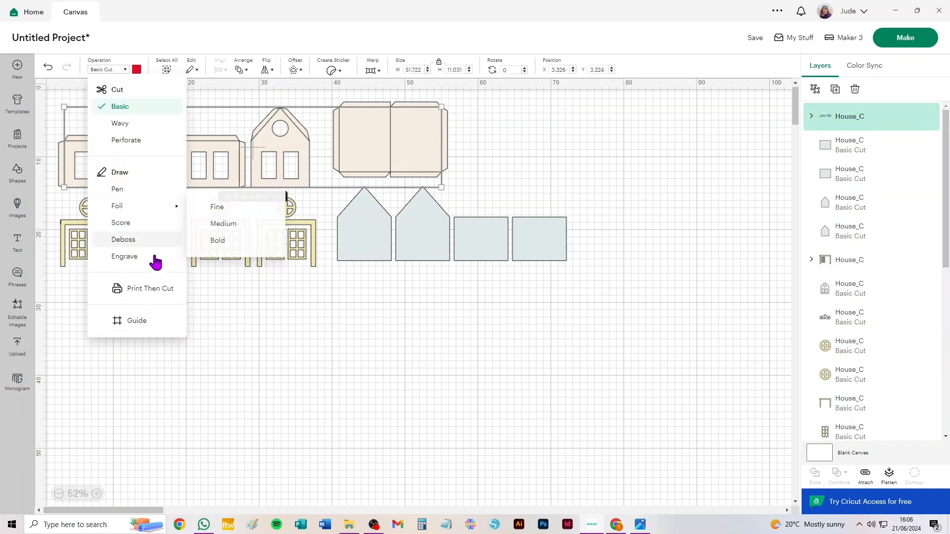
click(116, 224)
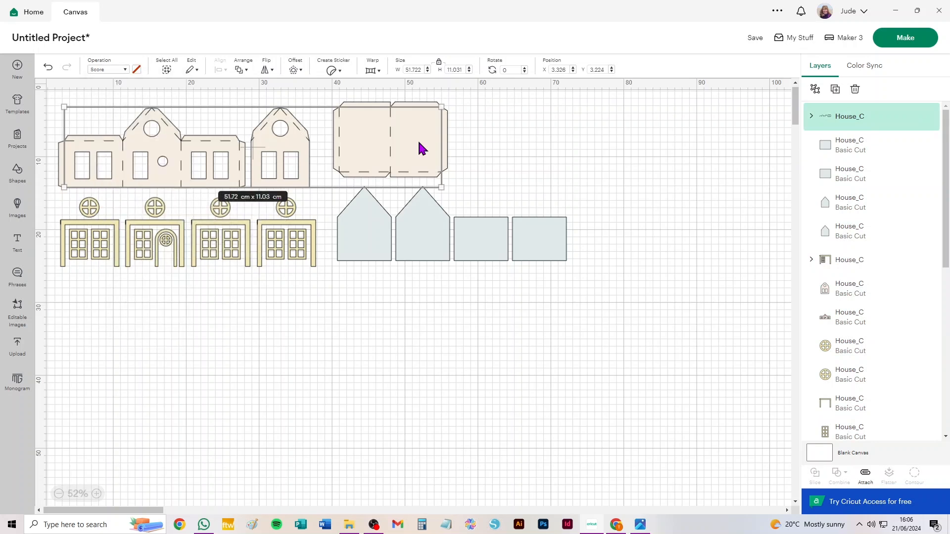
click(815, 90)
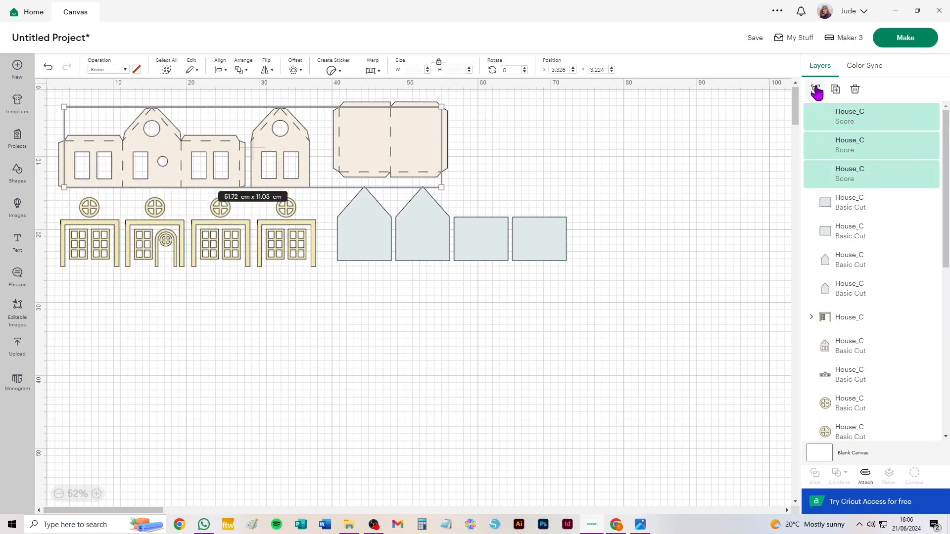
- Attach the roof panel, single gabled wall and three-section wall each to their own score lines, moving the first two away from the other pieces
drag(508, 96, 634, 154)
key(ctrl+alt+a)
drag(349, 94, 265, 167)
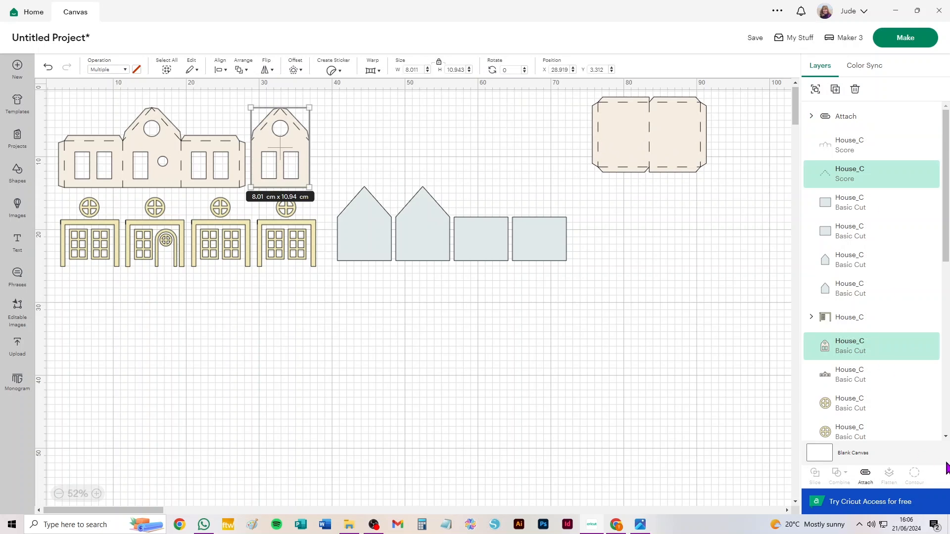
click(865, 476)
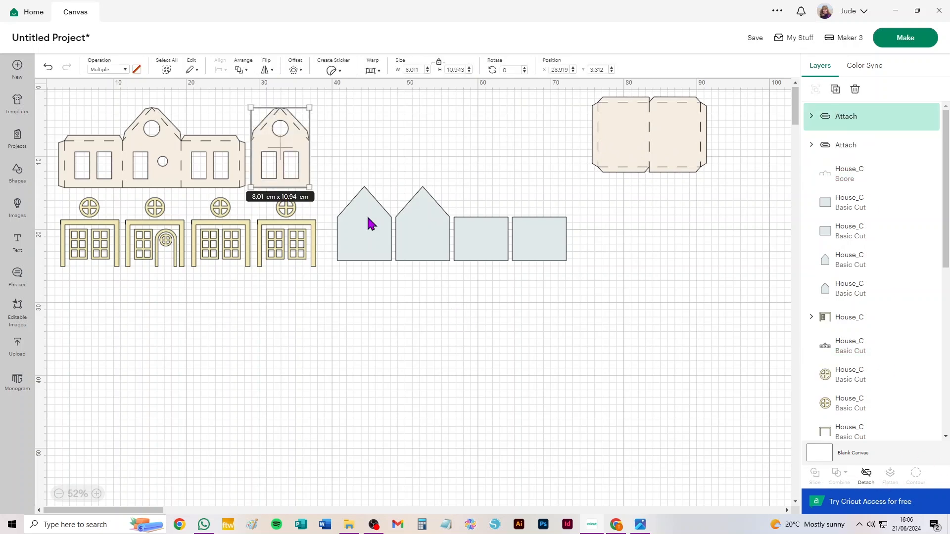
drag(295, 150, 551, 136)
drag(279, 103, 44, 192)
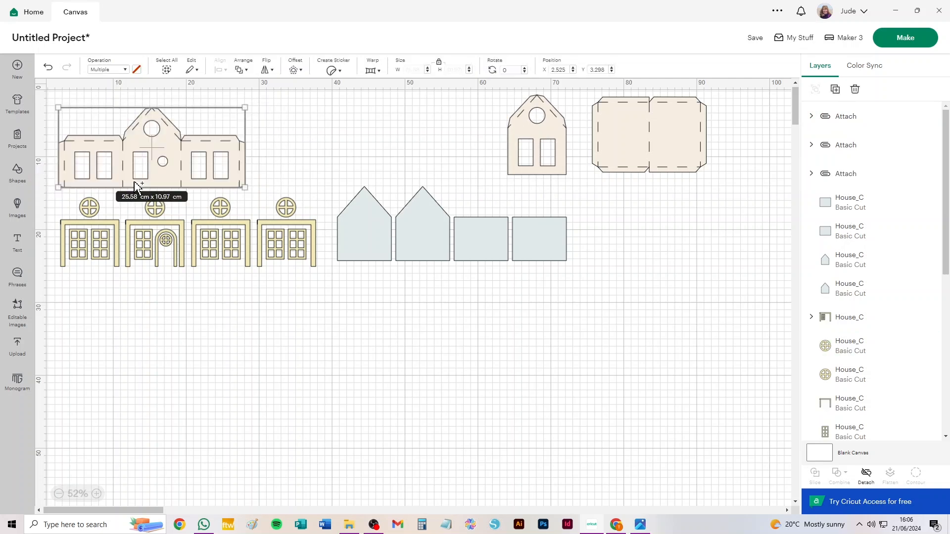
- Move the three-section wall away from the other pieces and attach each of the four yellow window-and-door frame sets separately
drag(162, 166, 653, 322)
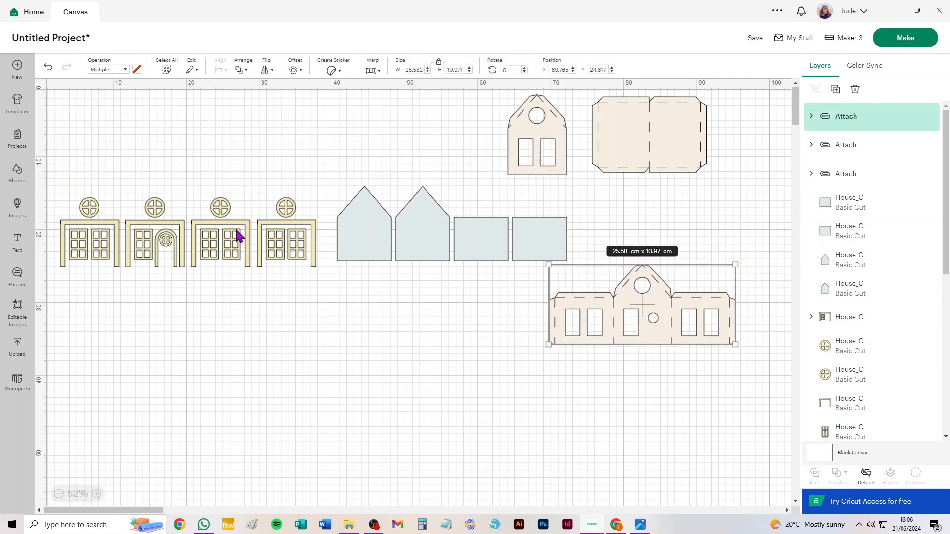
drag(320, 281, 254, 219)
key(ctrl+alt+a)
drag(190, 287, 248, 221)
key(ctrl+alt+a)
drag(124, 286, 187, 217)
key(ctrl+alt+a)
drag(60, 277, 121, 221)
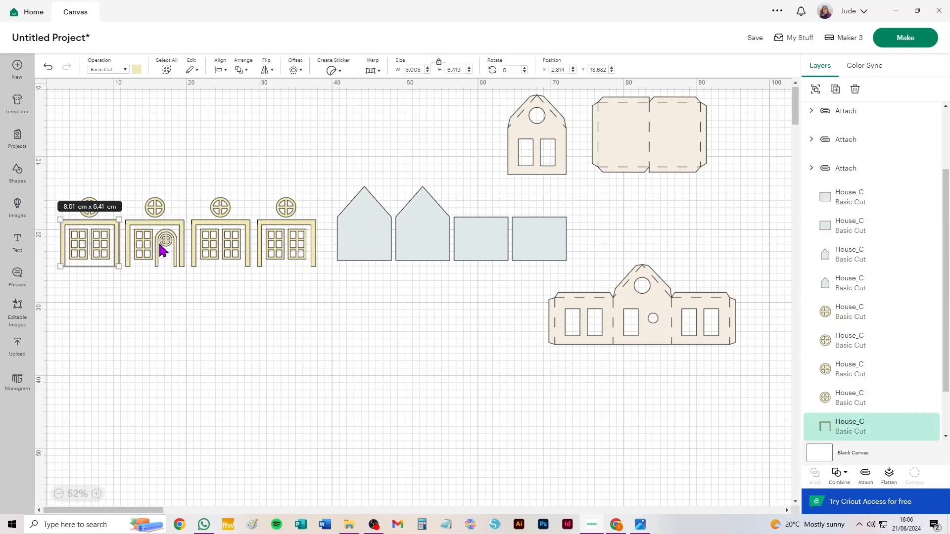
key(ctrl+alt+a)
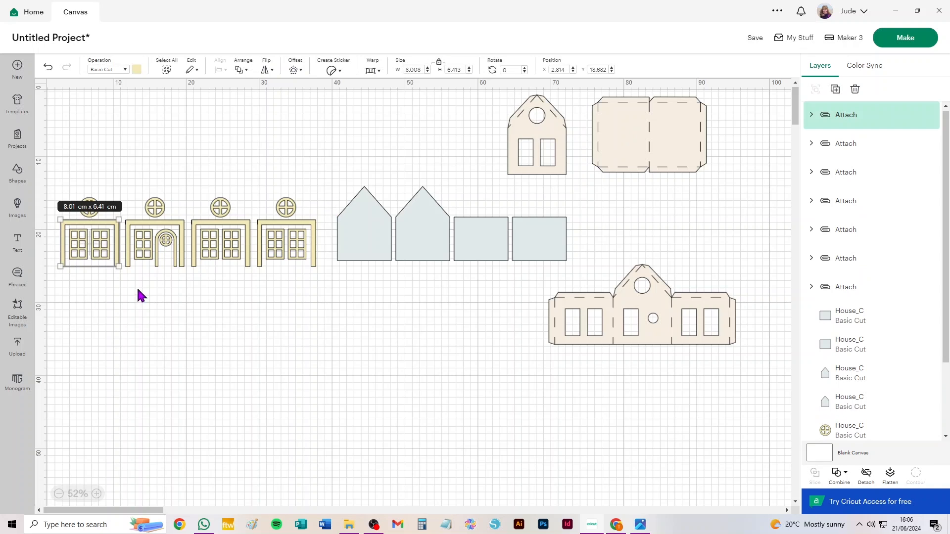
- Prepare the mats for making and set the material size of the blue panels' mat to 21 cm x 29.7 cm (A4)
click(899, 36)
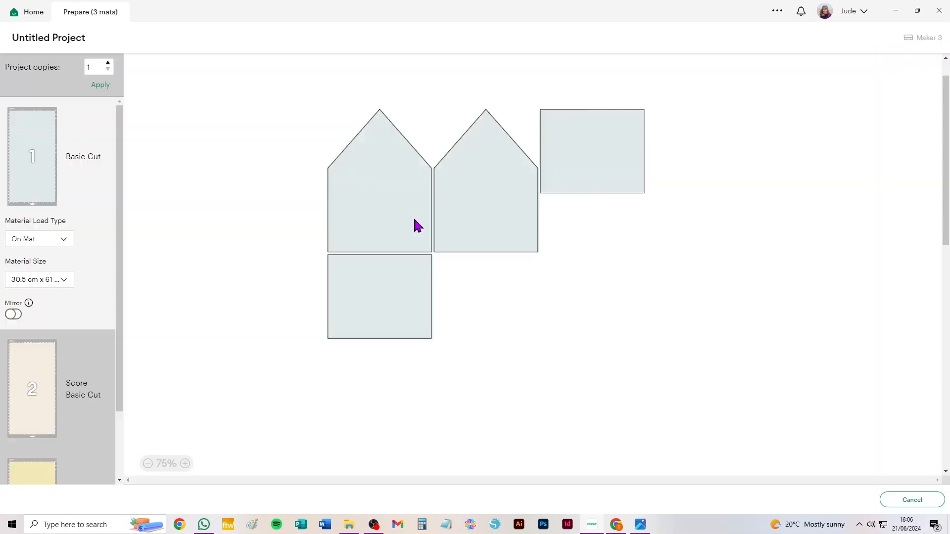
click(49, 241)
click(69, 273)
click(51, 280)
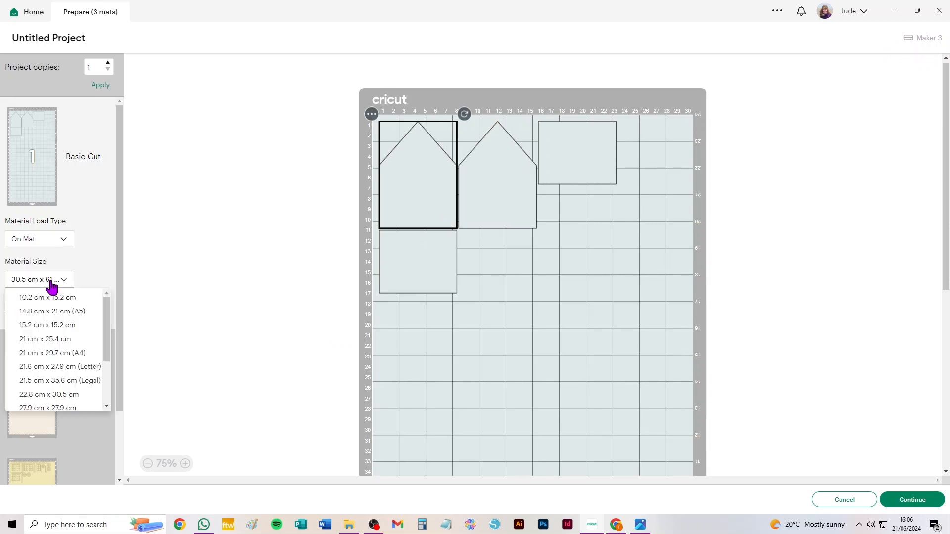
click(45, 353)
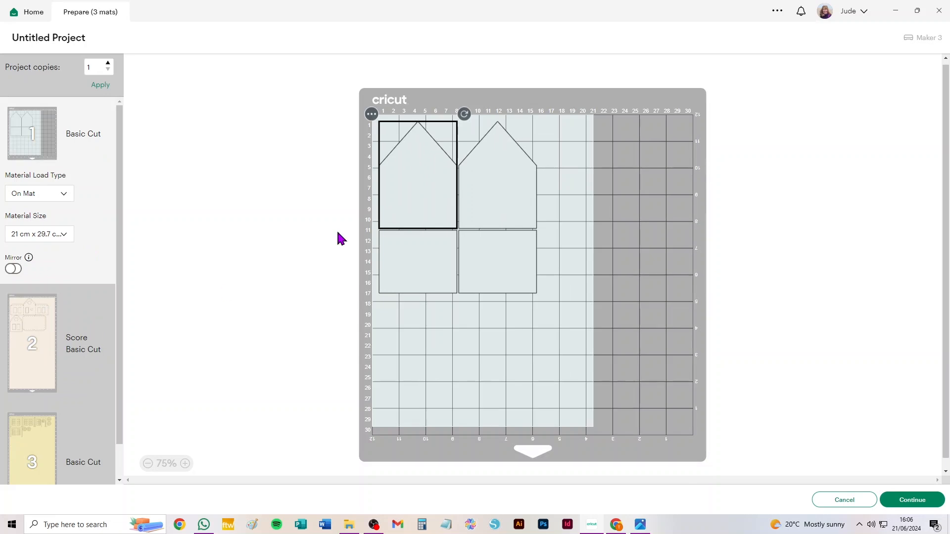
- Try A4 for the first cream scored mat, and change its material size to 21.6 cm x 27.9 cm (Letter)
click(31, 329)
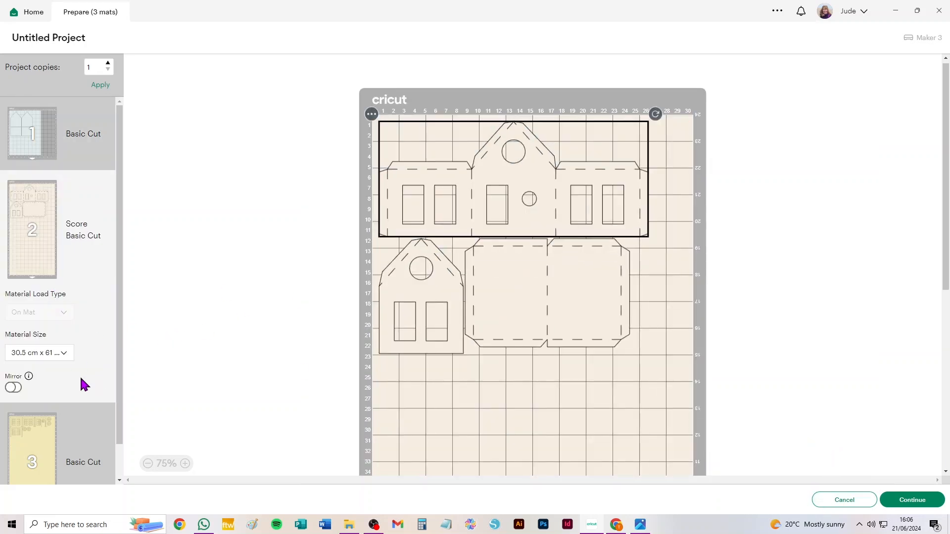
click(54, 355)
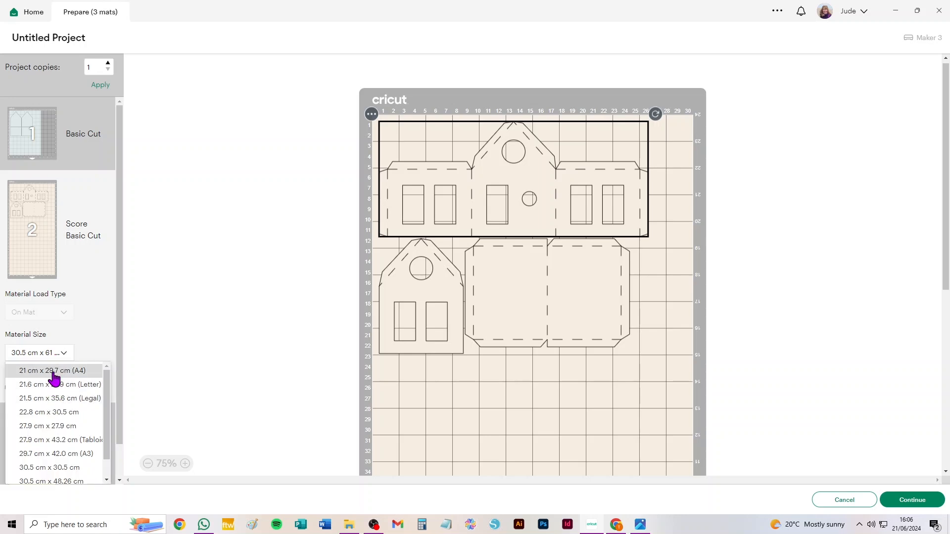
click(54, 371)
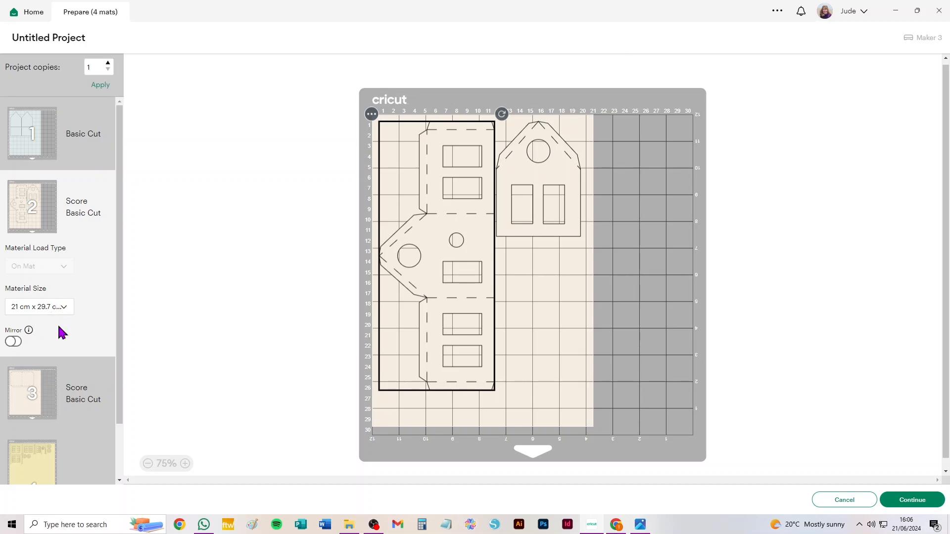
click(47, 318)
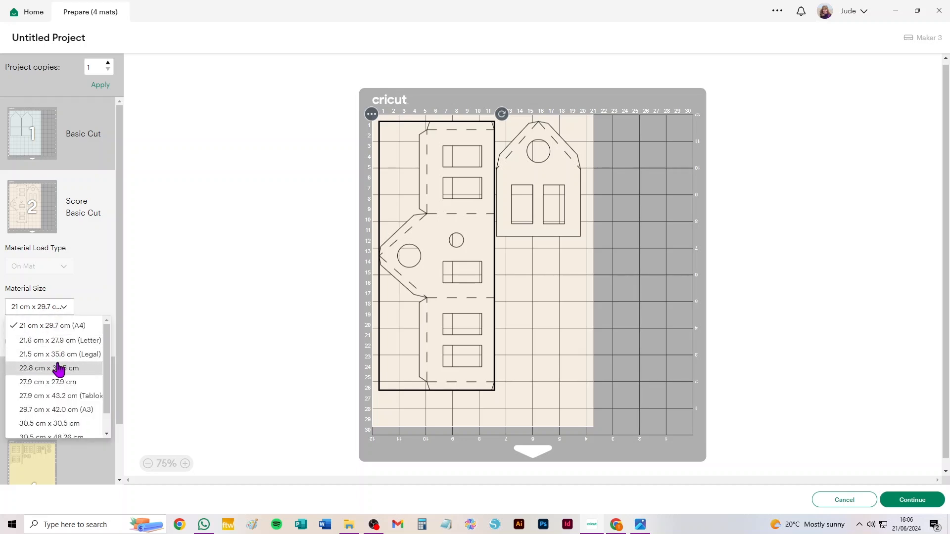
click(56, 341)
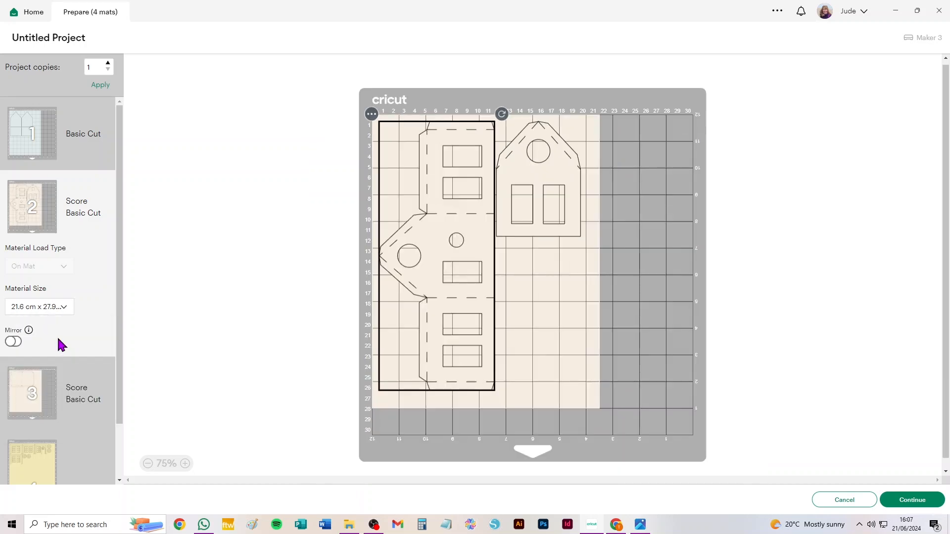
- Set the yellow frames' mat to 21 cm x 29.7 cm (A4) and return to the canvas
scroll(96, 415, down, 2)
click(37, 398)
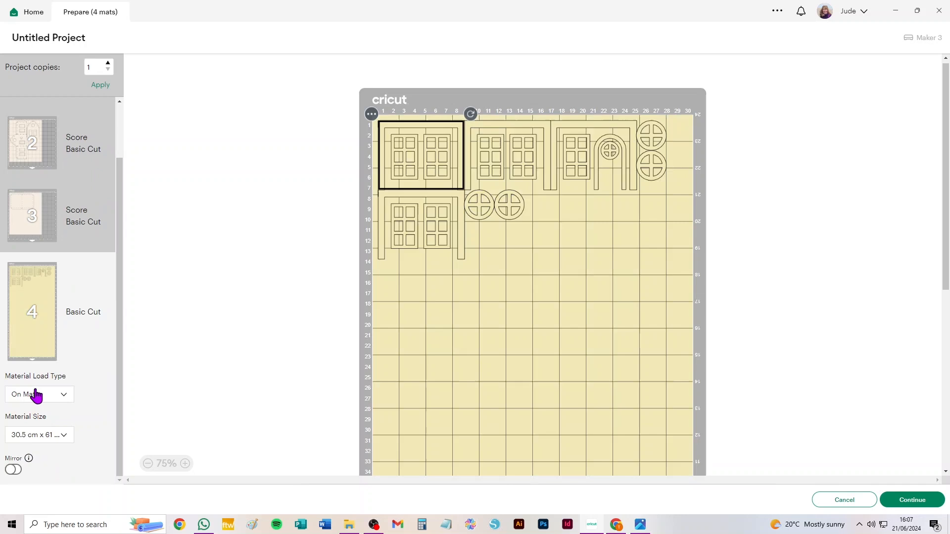
click(50, 440)
scroll(84, 460, up, 3)
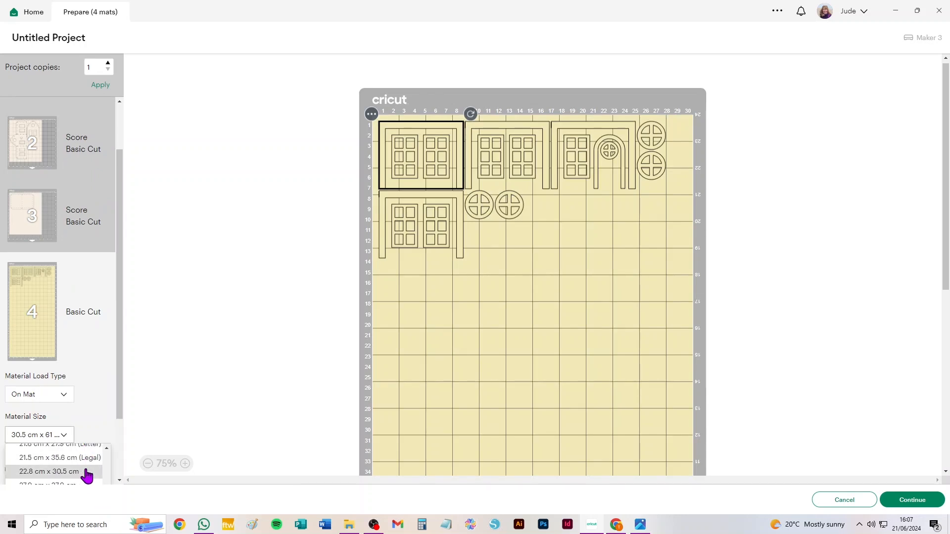
scroll(110, 453, up, 2)
click(82, 452)
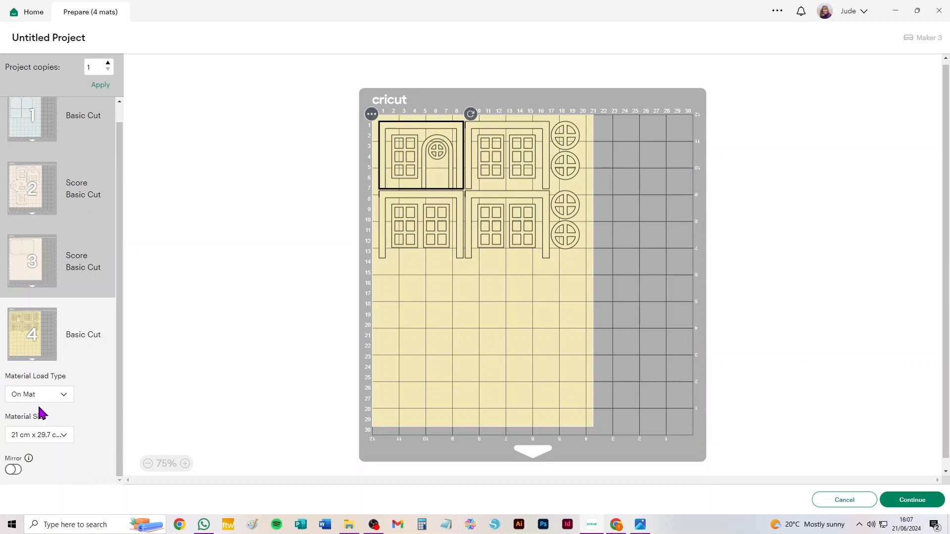
click(851, 501)
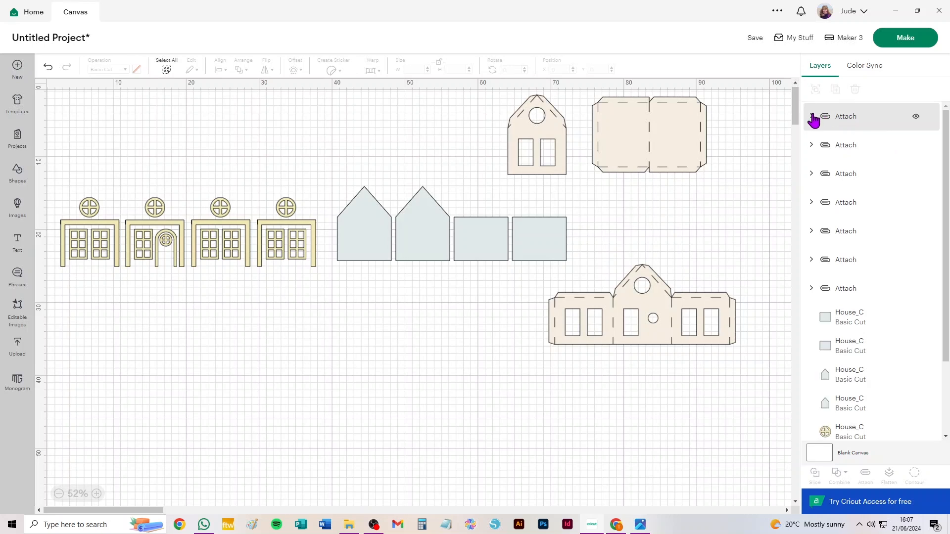
- Colour-sync the yellow #F3EAB7 window frame layers to the cream #F7EEE2 of the walls
click(862, 67)
click(812, 116)
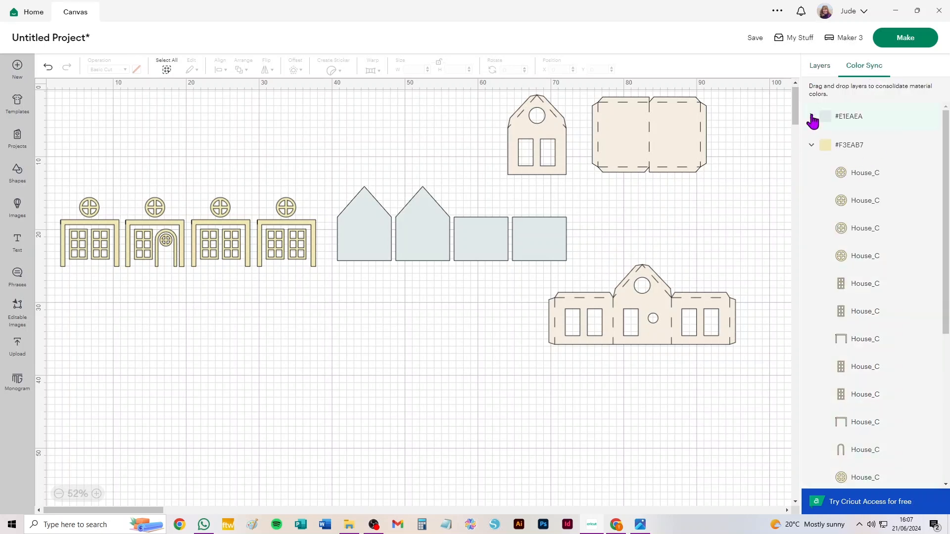
click(812, 146)
drag(853, 148, 858, 214)
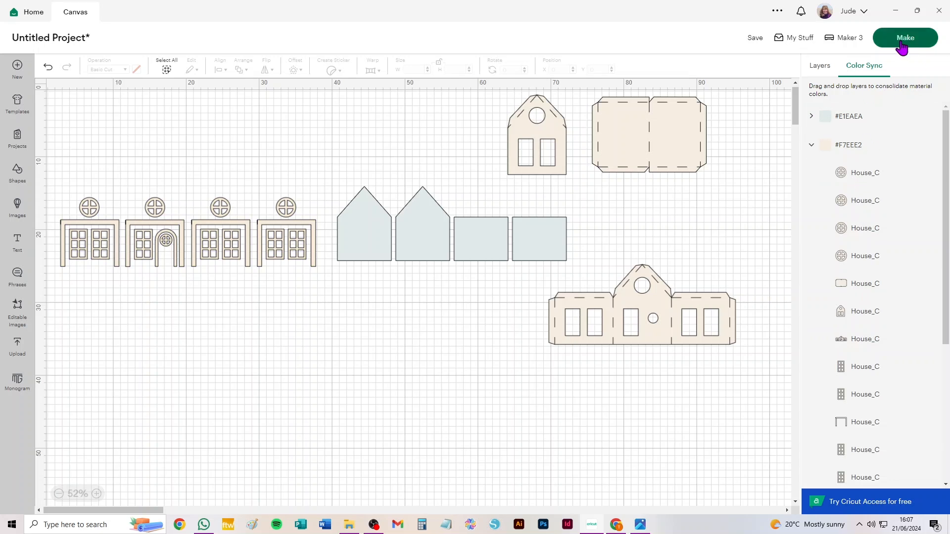
- Prepare the mats again and set the blue mat and the cream scored mat to 21 cm x 29.7 cm (A4)
click(916, 32)
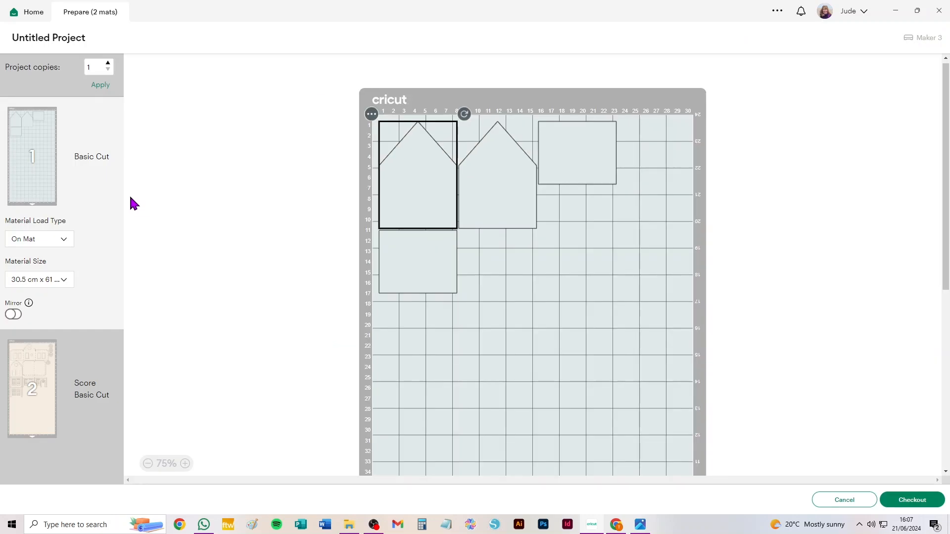
click(39, 283)
click(46, 353)
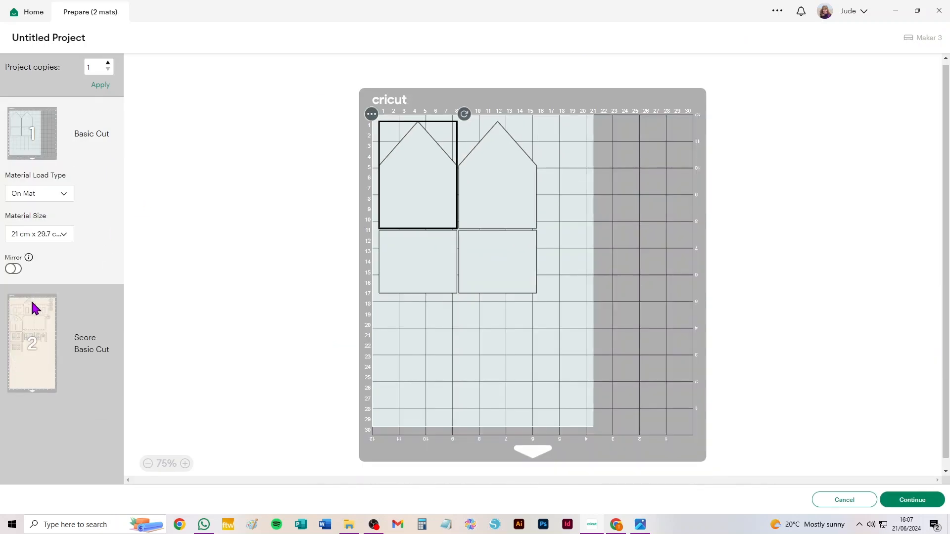
click(37, 324)
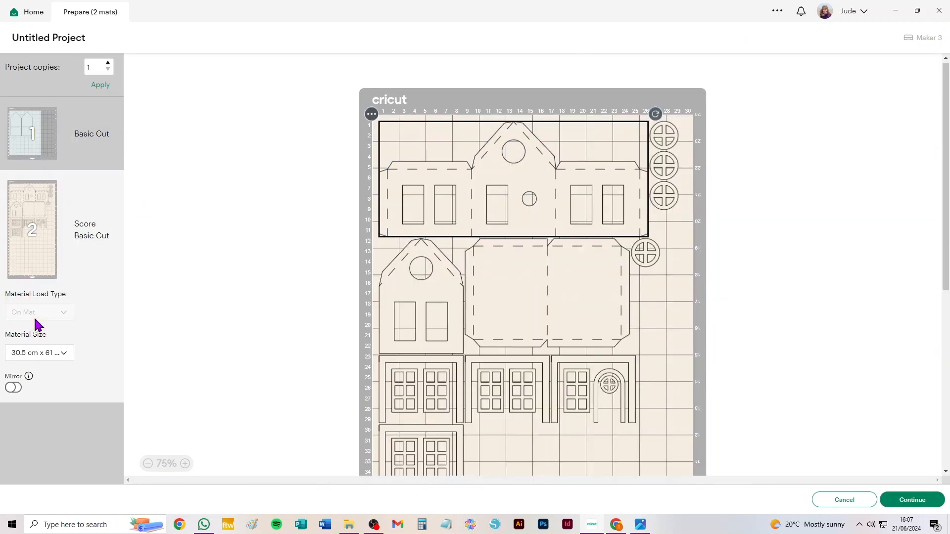
click(47, 359)
click(52, 368)
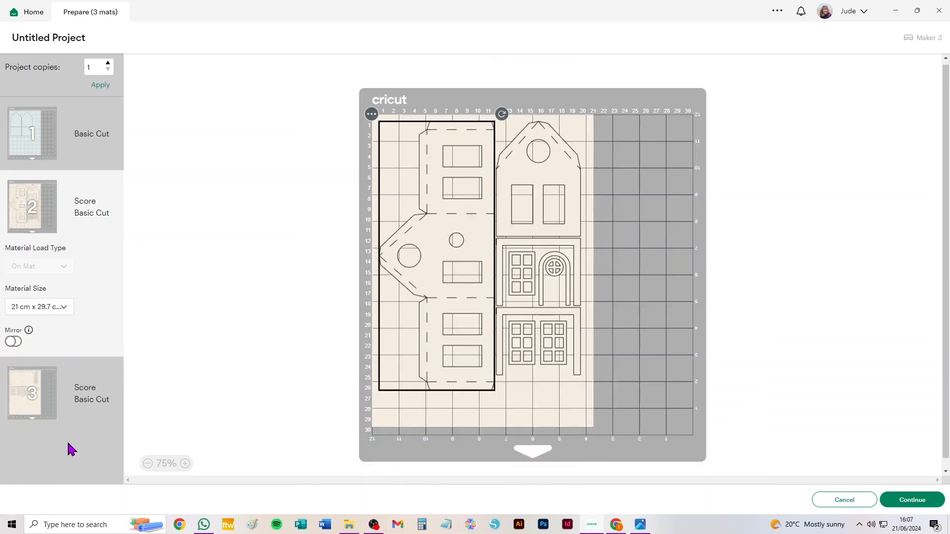
- Try Legal size for the cream mat, set it to 21.6 cm x 27.9 cm (Letter), inspect the layout and return to the canvas
click(47, 311)
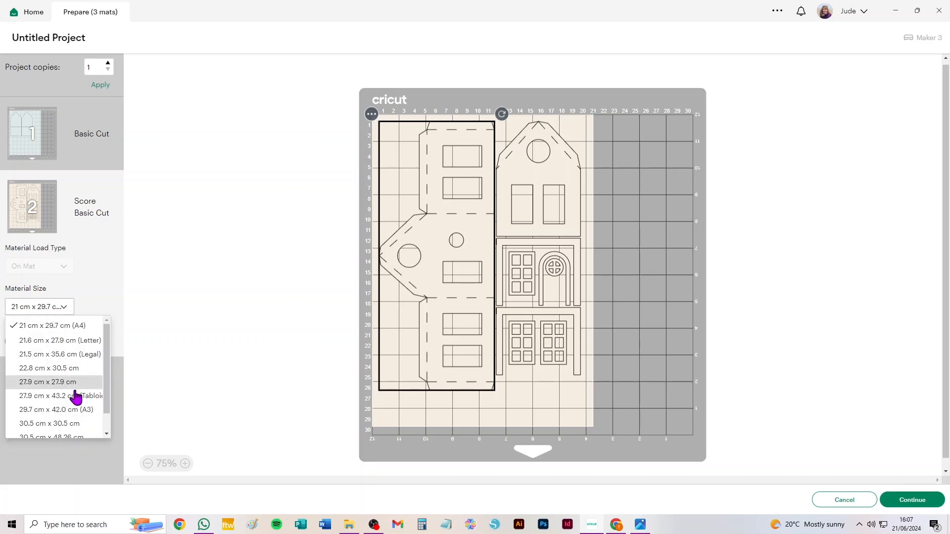
click(57, 355)
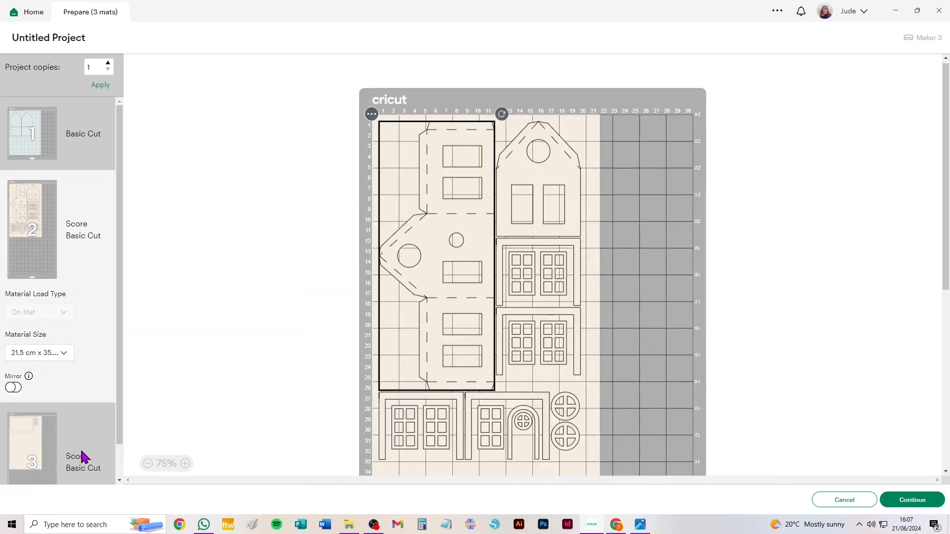
click(44, 353)
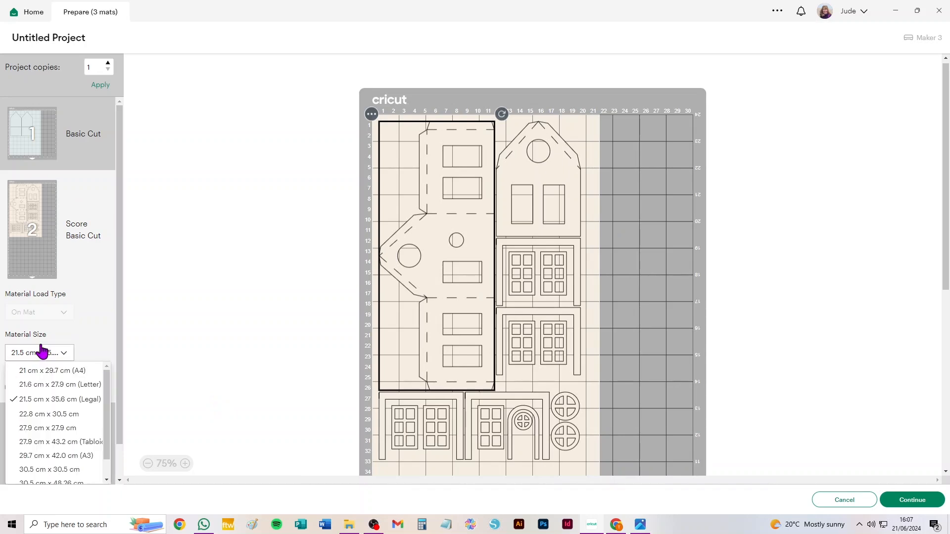
click(55, 385)
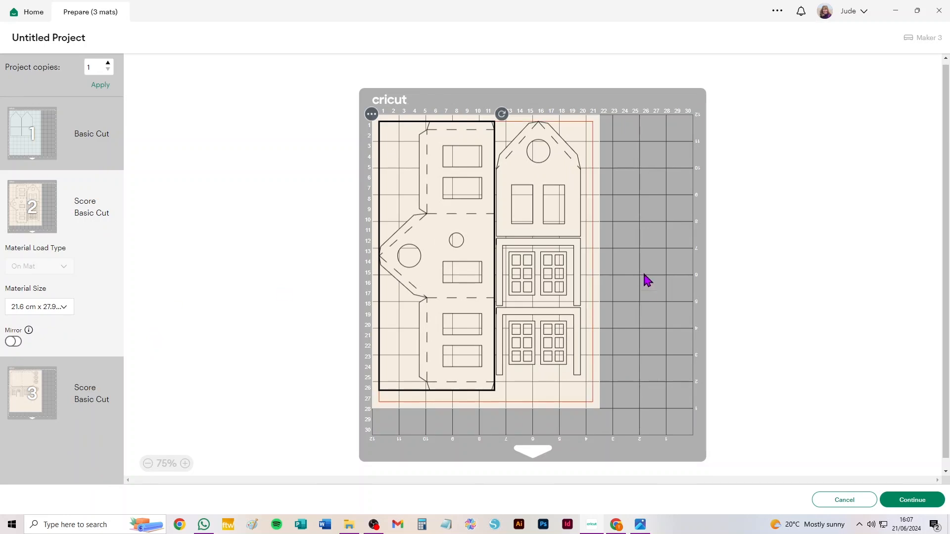
scroll(546, 300, up, 5)
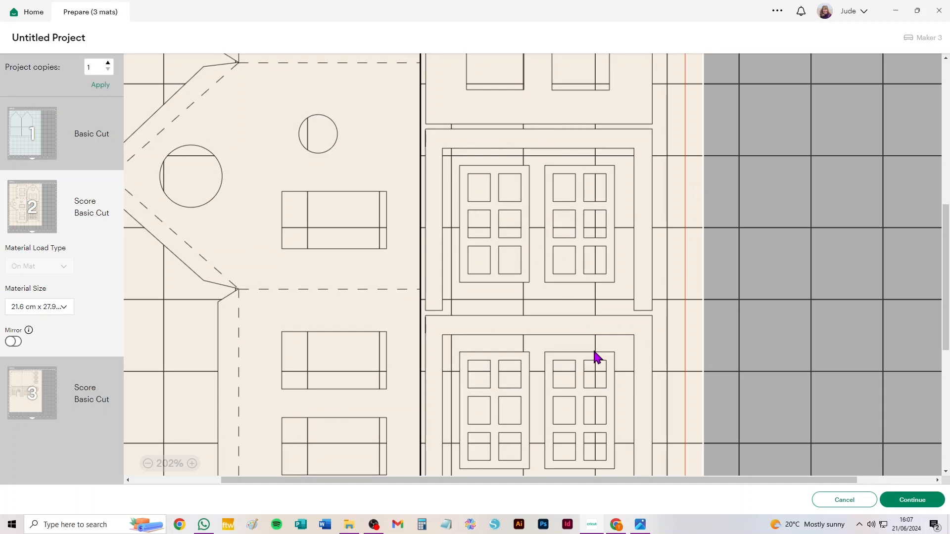
click(846, 504)
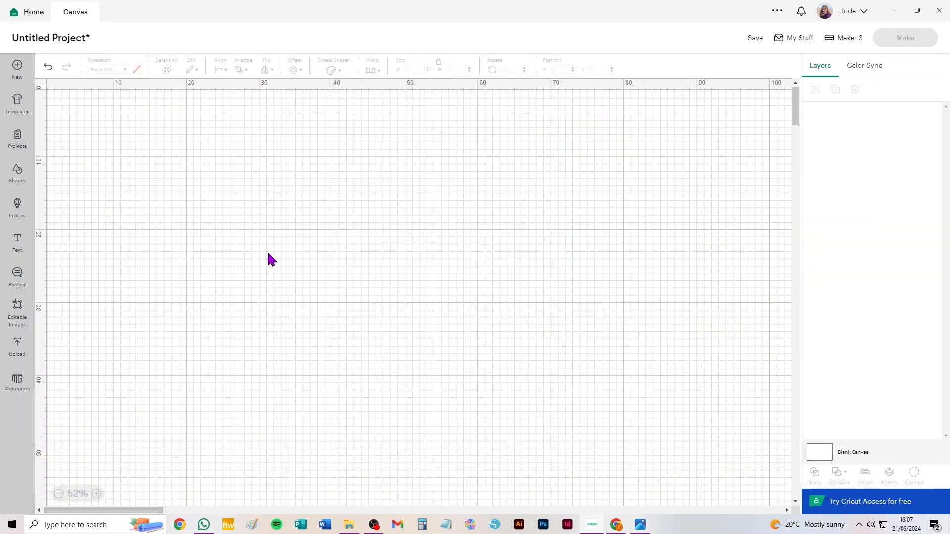
- Add the uploaded House_D template to the canvas after checking the finished two-storey house in the 8.jpg photo
click(17, 346)
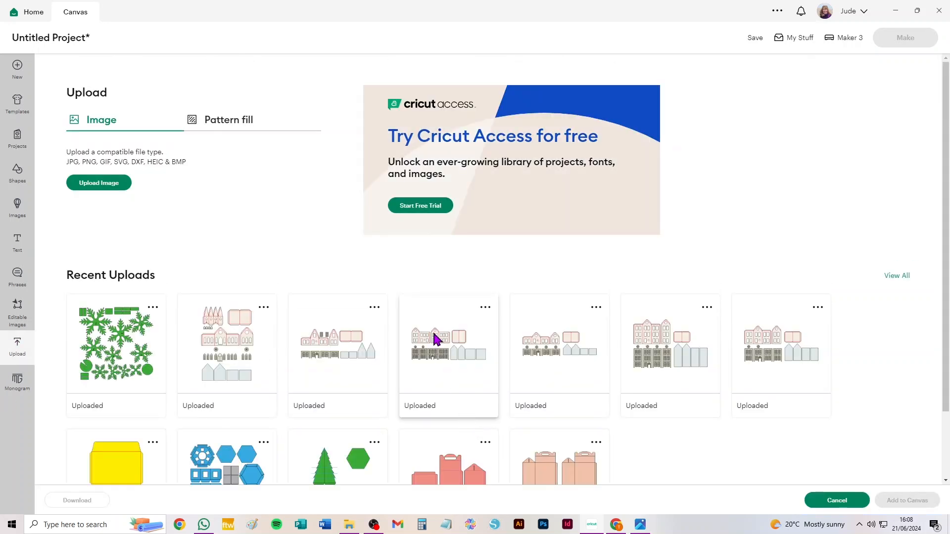
click(450, 349)
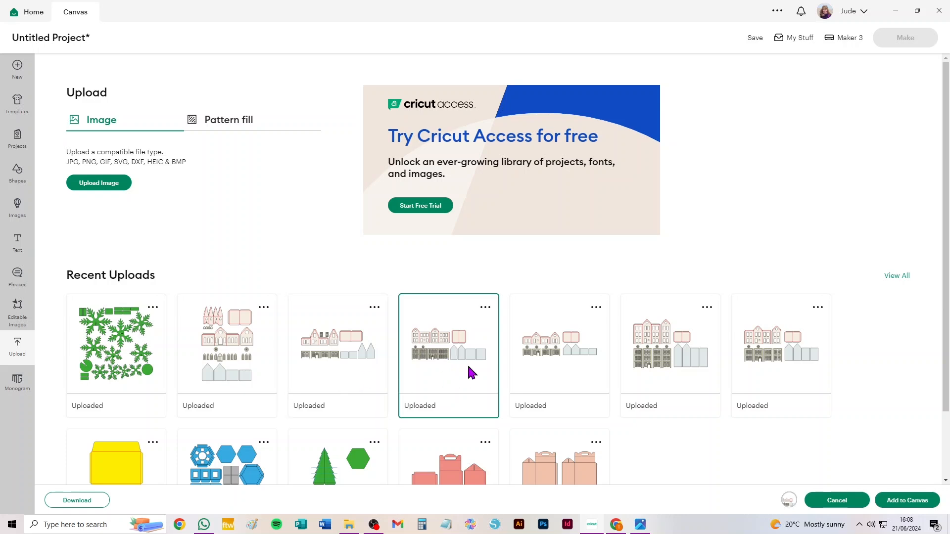
click(641, 526)
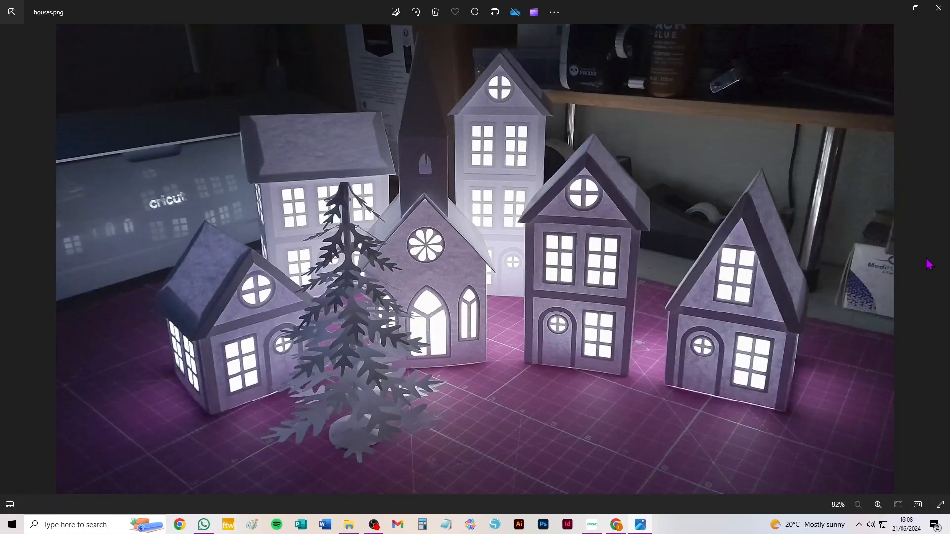
click(9, 259)
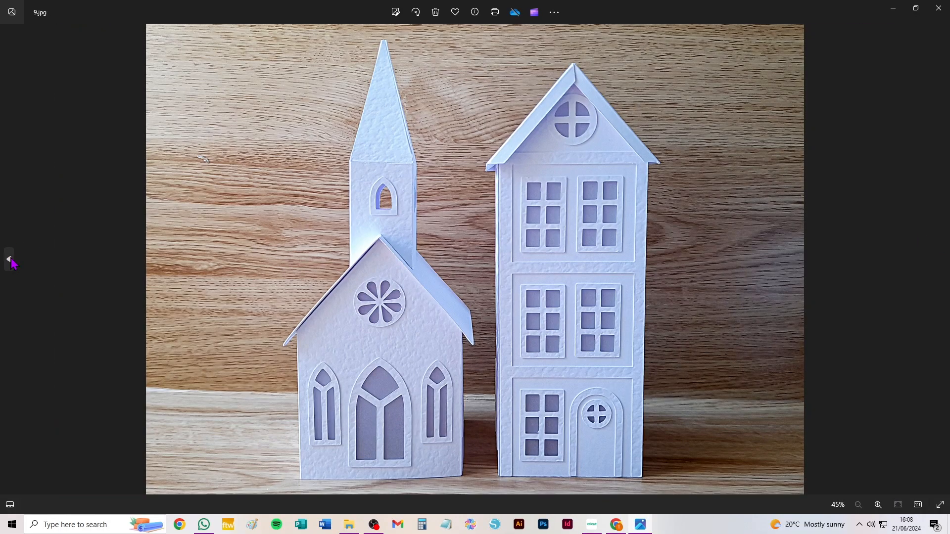
click(10, 259)
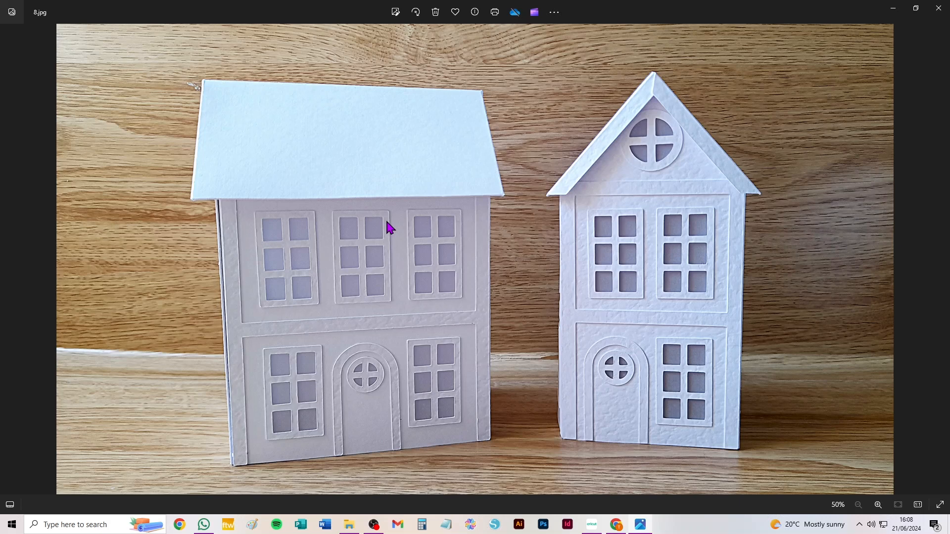
click(593, 525)
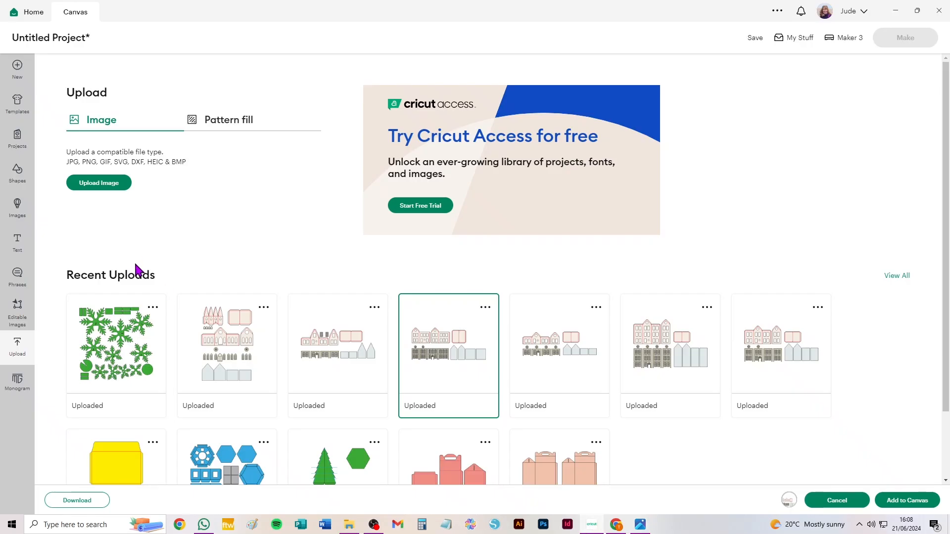
click(896, 501)
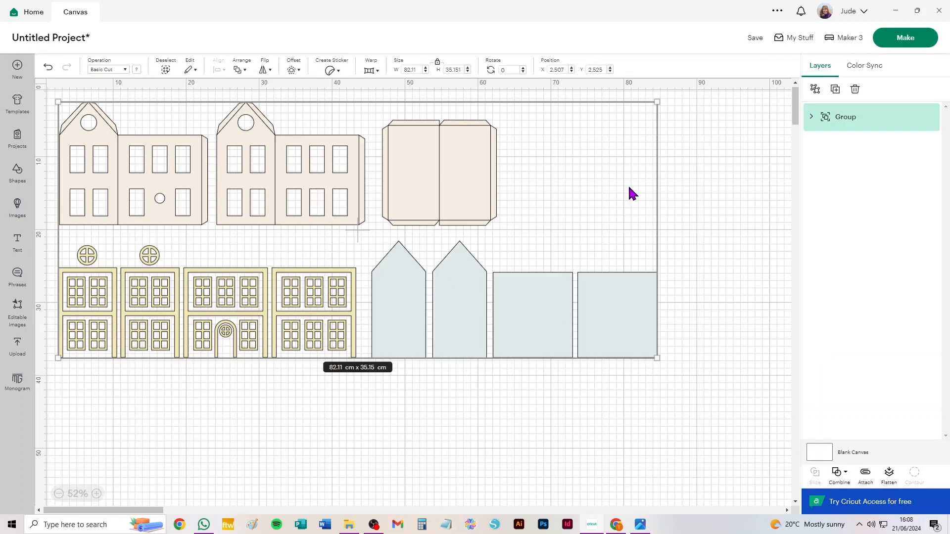
- Ungroup the House_D template and its cut shapes, and set the wall and roof fold-line group to Score
click(816, 90)
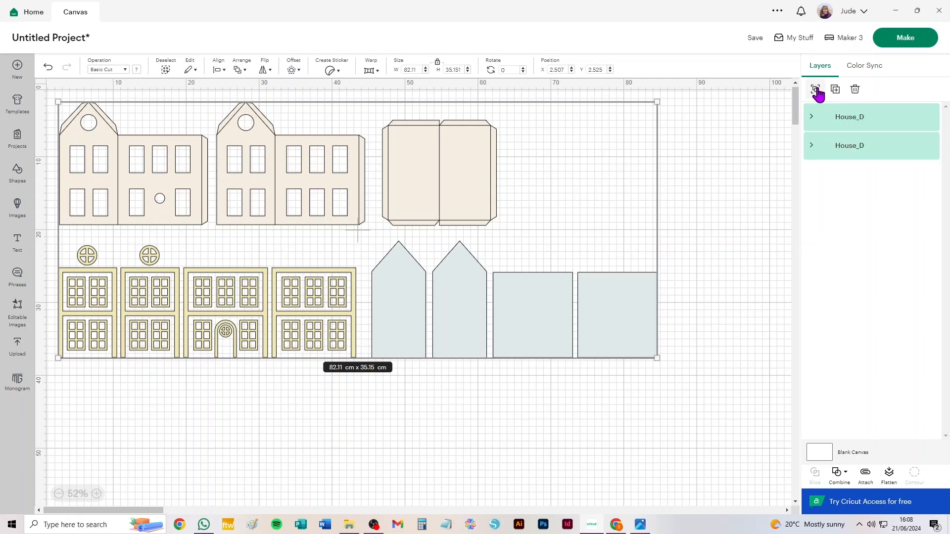
click(855, 150)
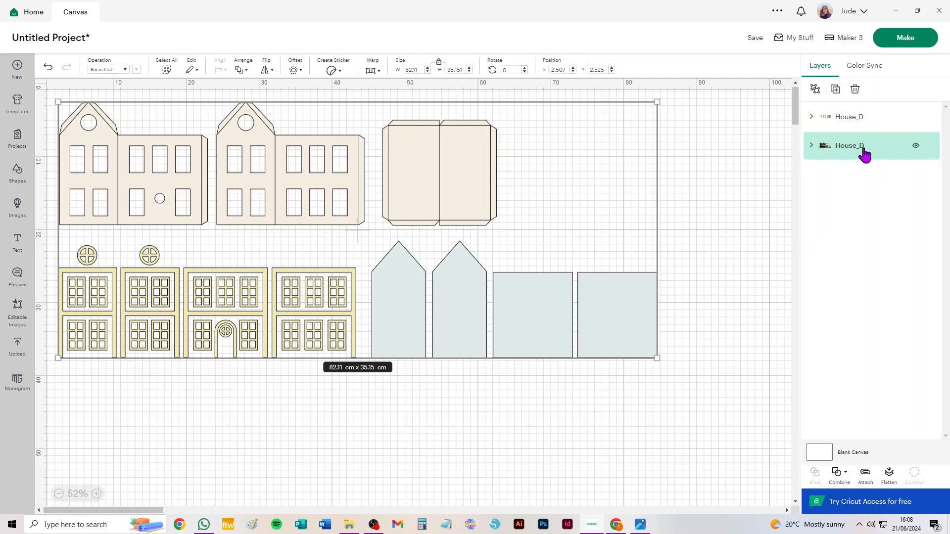
click(816, 92)
click(849, 118)
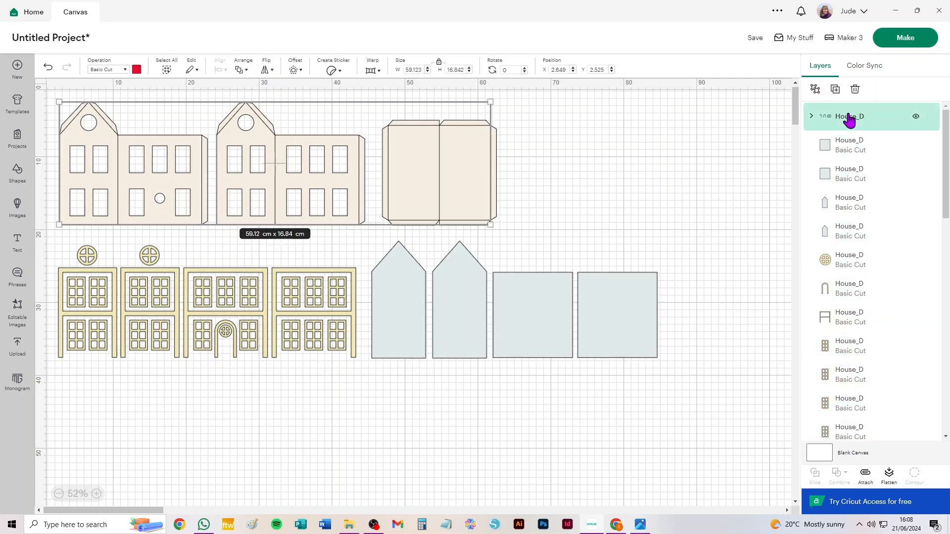
click(108, 71)
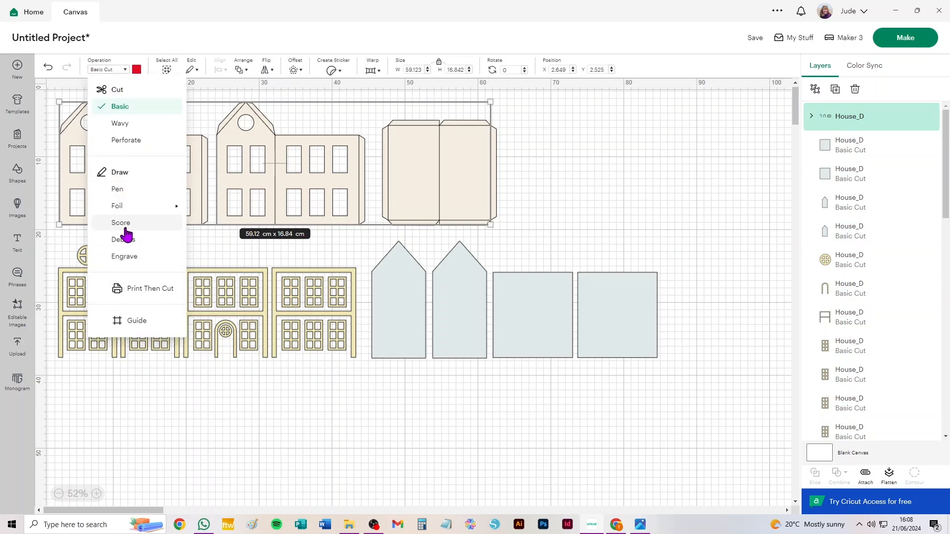
click(127, 224)
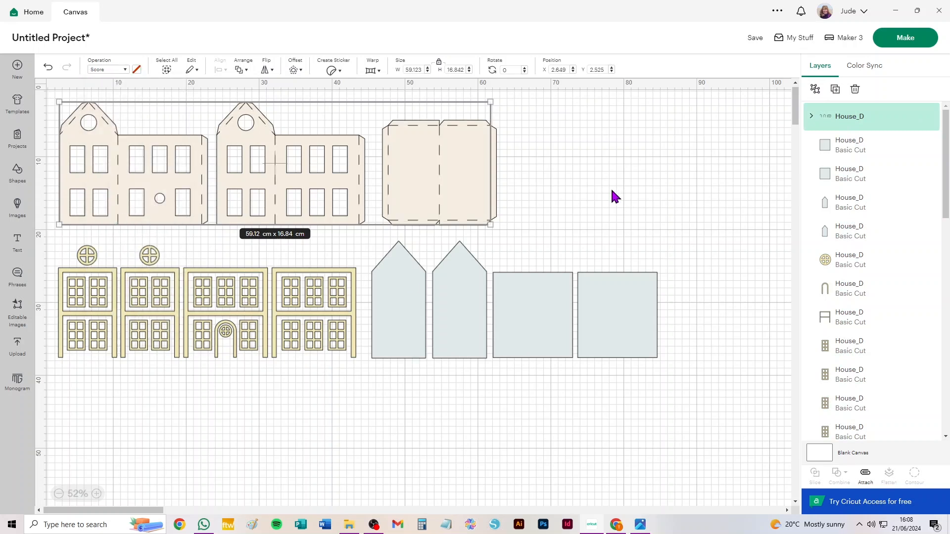
- Ungroup the score lines, attach the roof piece's lines to its cream shape and move the roof piece away from the walls
click(815, 90)
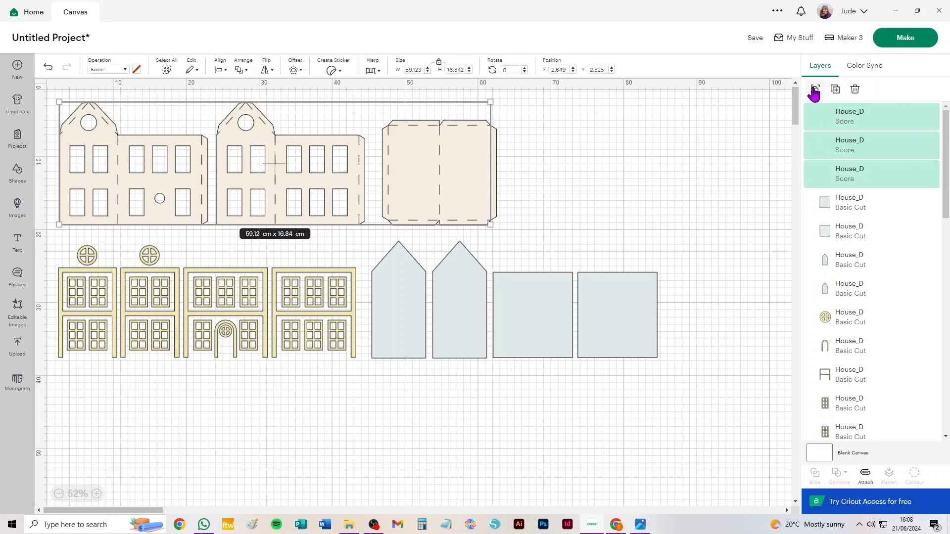
drag(593, 96, 378, 231)
key(ctrl+alt+a)
drag(414, 204, 645, 200)
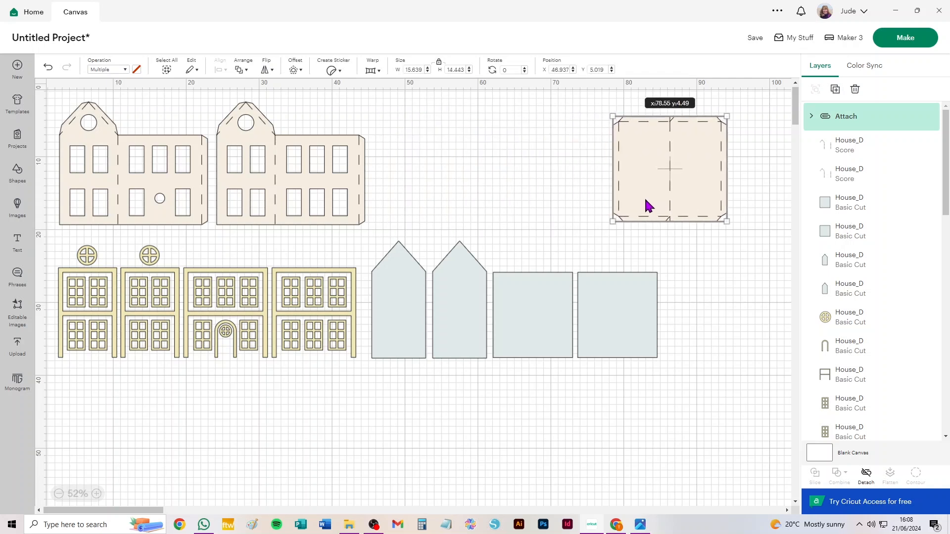
- Attach the score lines to each of the two cream wall pieces and space the walls apart
drag(401, 99, 214, 231)
click(865, 475)
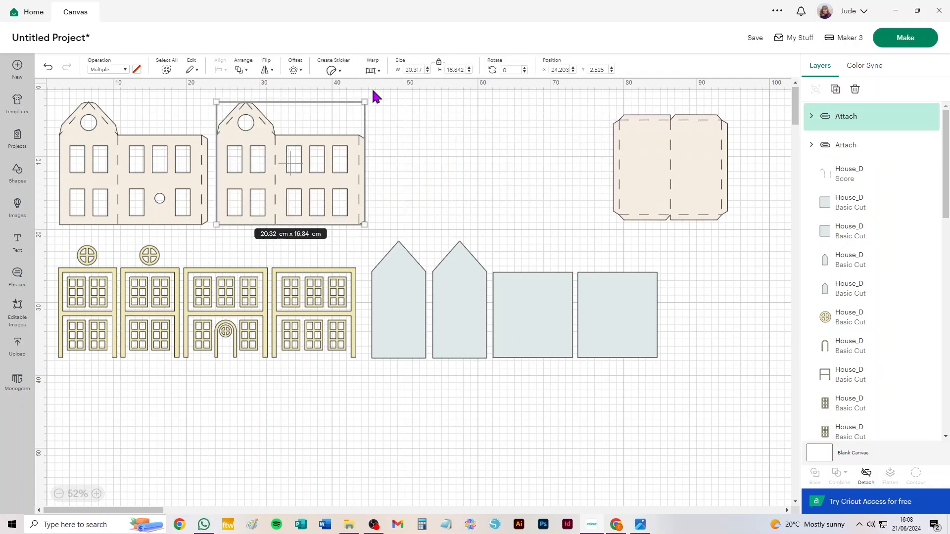
click(422, 140)
drag(49, 94, 212, 228)
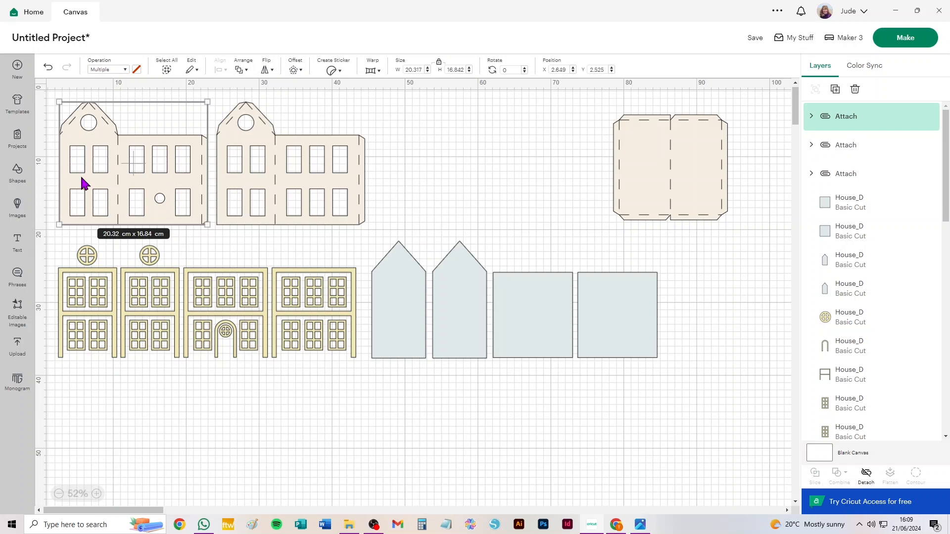
drag(280, 190, 319, 187)
mouse_move(131, 181)
mouse_down()
mouse_move(129, 169)
mouse_move(137, 181)
mouse_up()
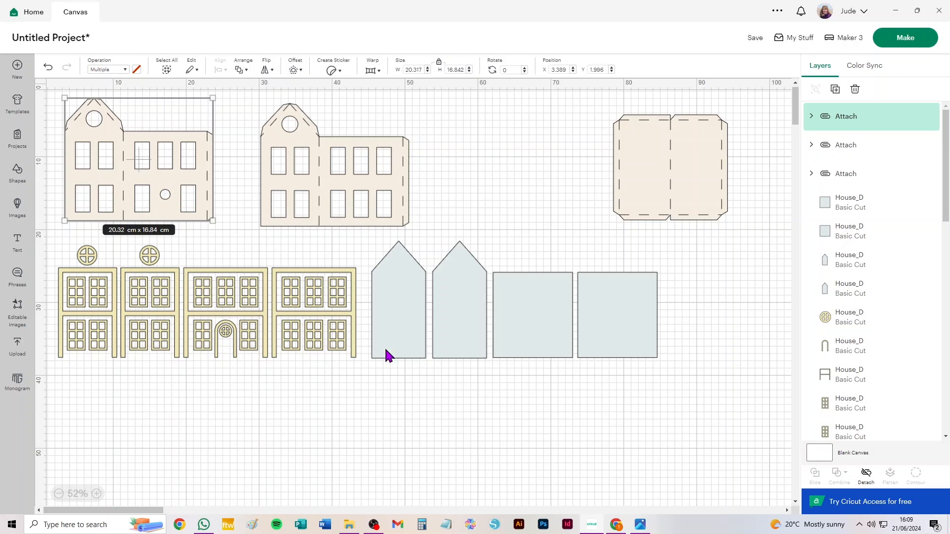
- Attach the shapes of each of the four yellow window frame panels as separate sets
drag(360, 368, 268, 255)
key(ctrl+alt+a)
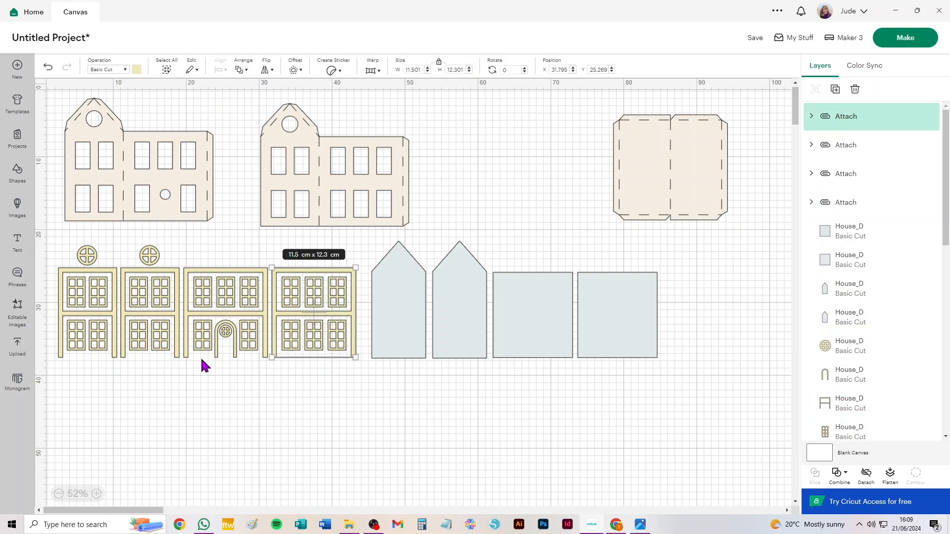
drag(182, 373, 266, 253)
key(ctrl+alt+a)
drag(123, 372, 179, 264)
key(ctrl+alt+a)
drag(51, 375, 116, 268)
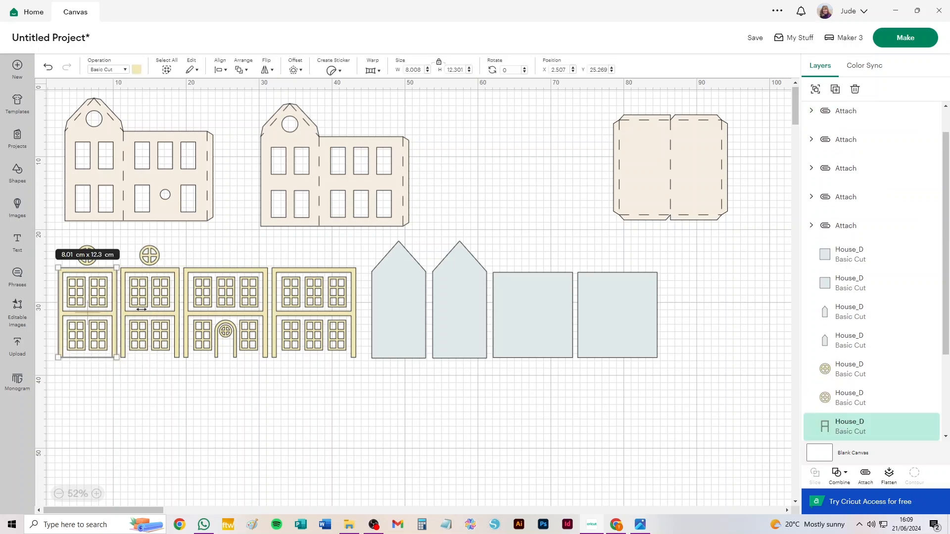
key(ctrl+alt+a)
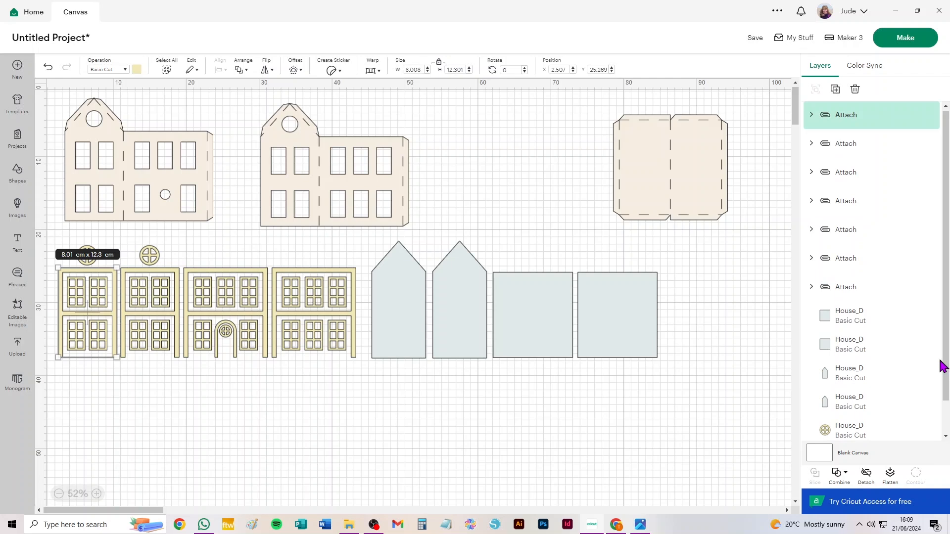
- Prepare the mats and set the blue mat's material size to 21 cm x 29.7 cm (A4)
click(905, 40)
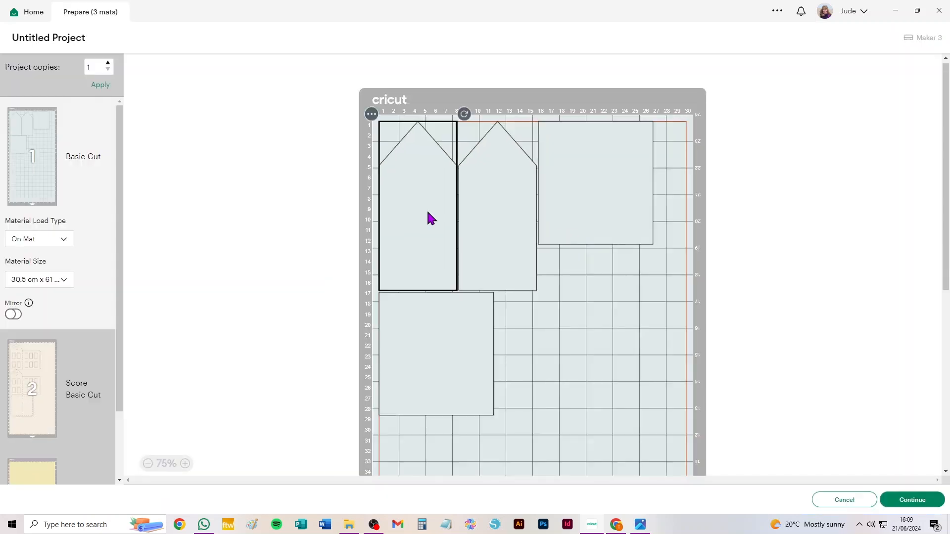
click(56, 281)
click(55, 326)
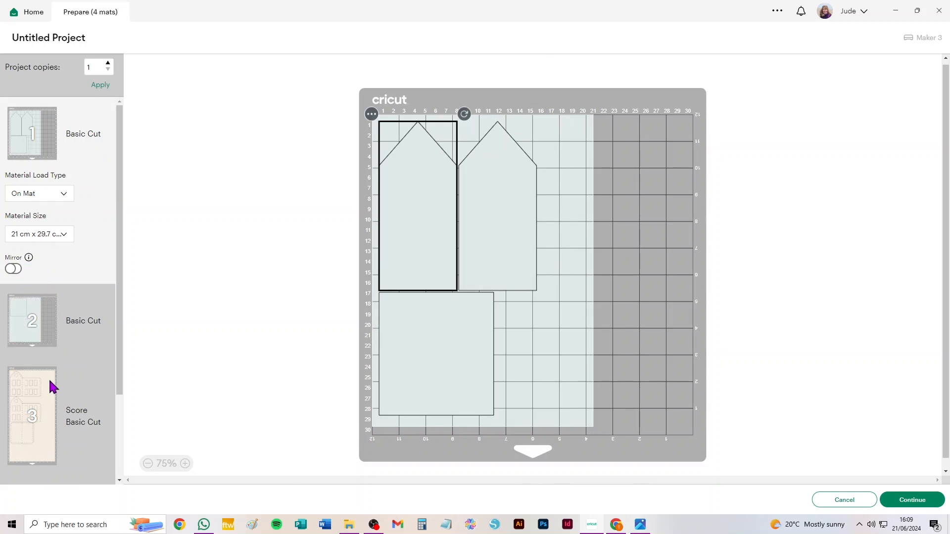
- Try 21 cm x 29.7 cm (A4) for the cream scored mat and review how the pieces are distributed
click(27, 388)
click(53, 359)
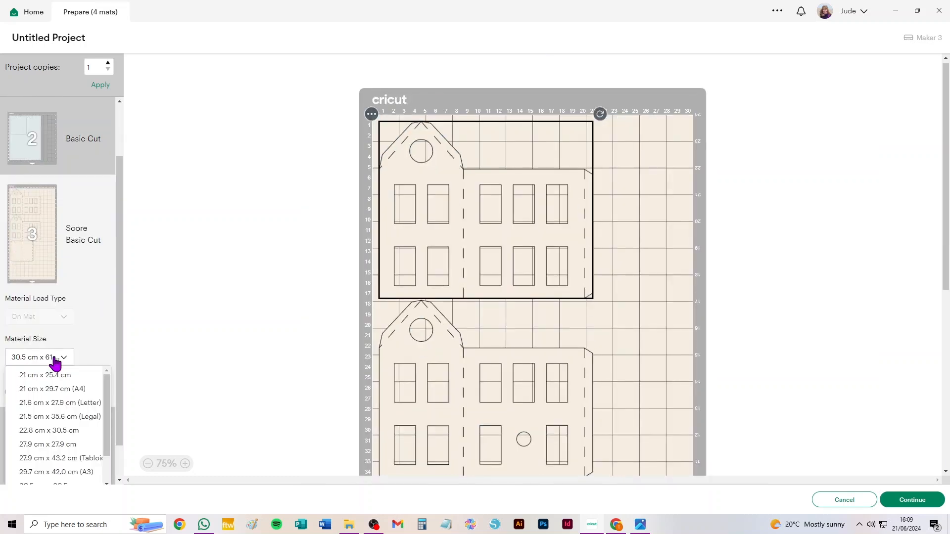
click(49, 393)
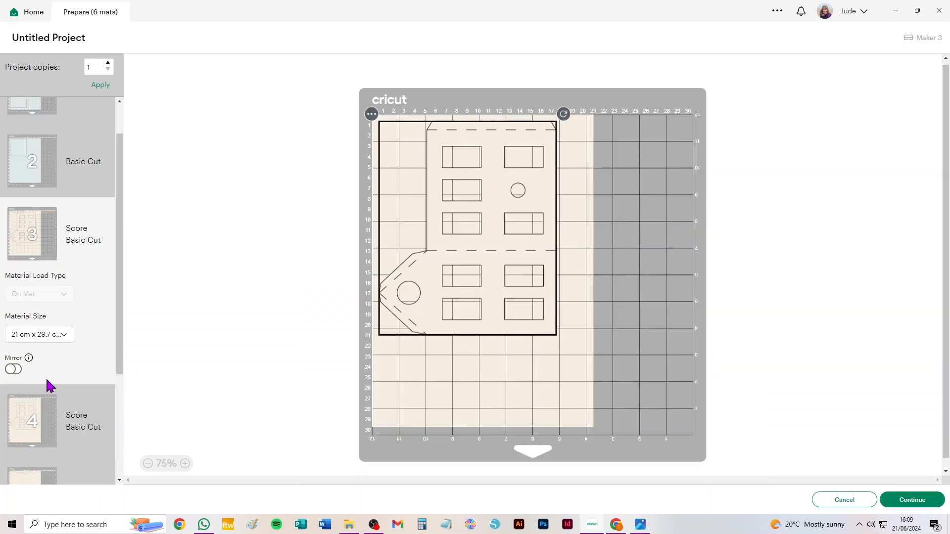
scroll(97, 349, down, 3)
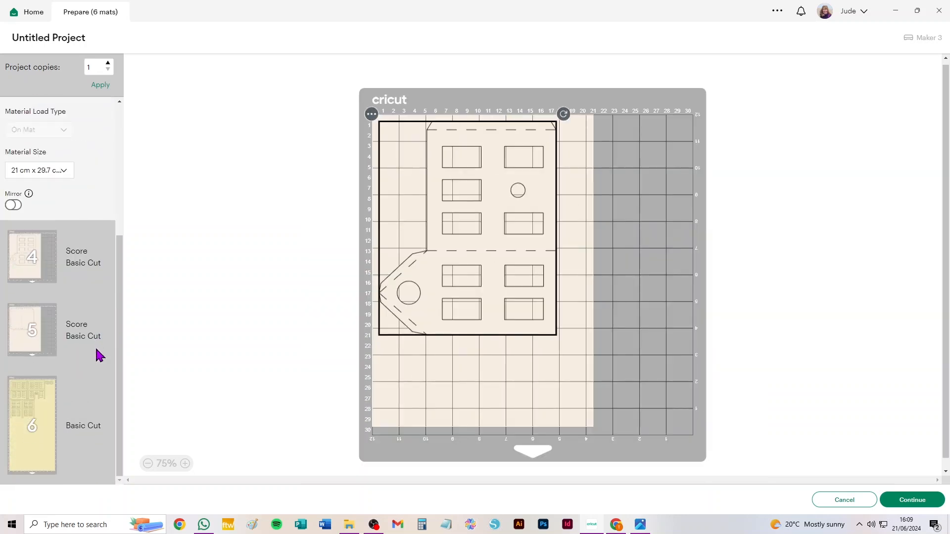
scroll(64, 348, up, 3)
scroll(64, 347, down, 3)
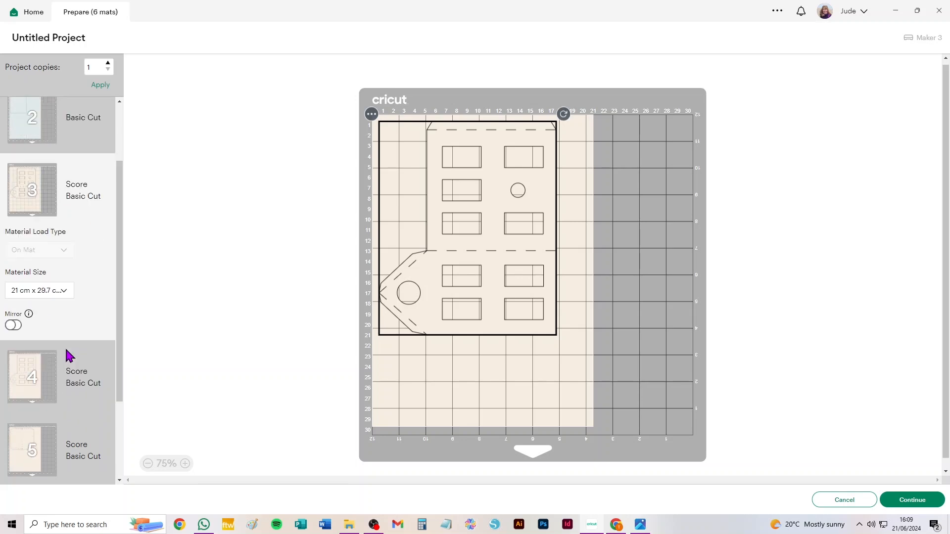
- Set the cream scored mat to 21.6 cm x 27.9 cm (Letter) and move its wall piece to the lower edge of the sheet
click(63, 172)
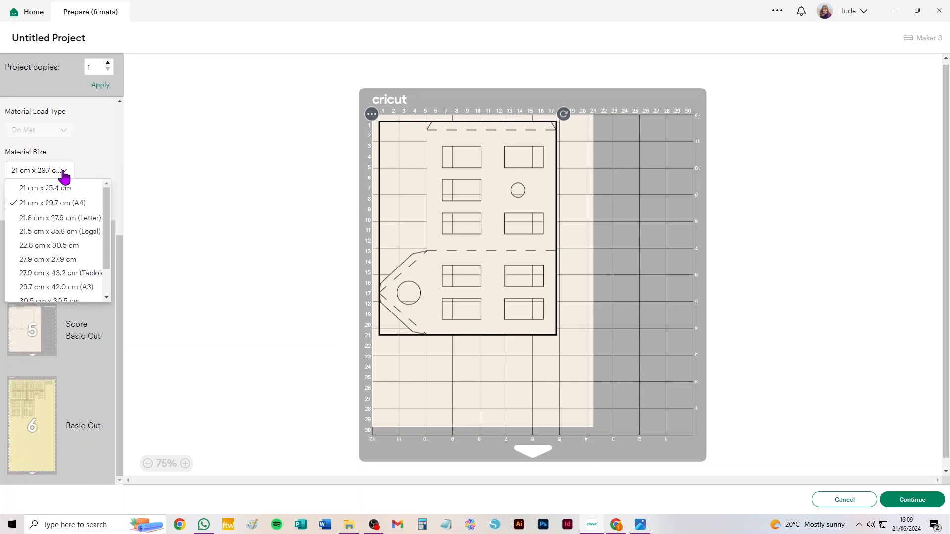
click(70, 216)
scroll(69, 229, up, 3)
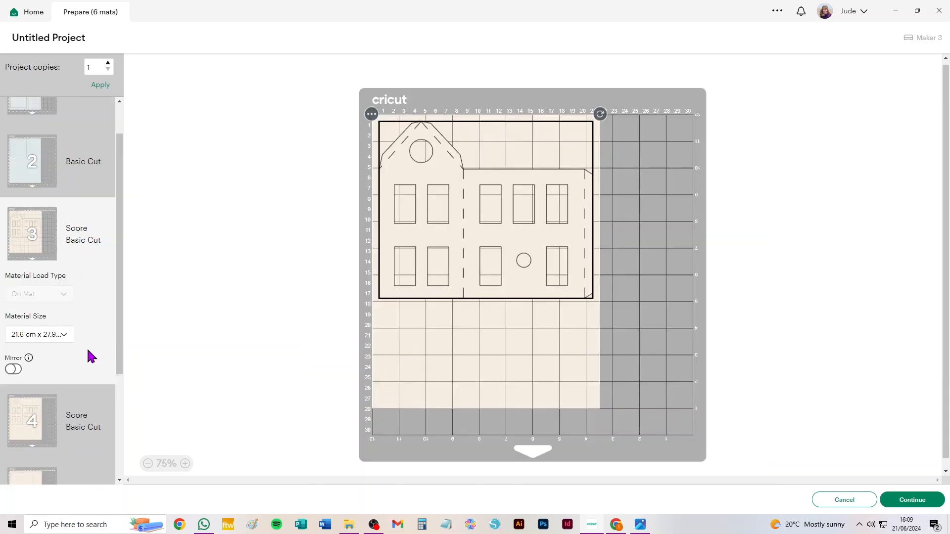
scroll(89, 355, down, 3)
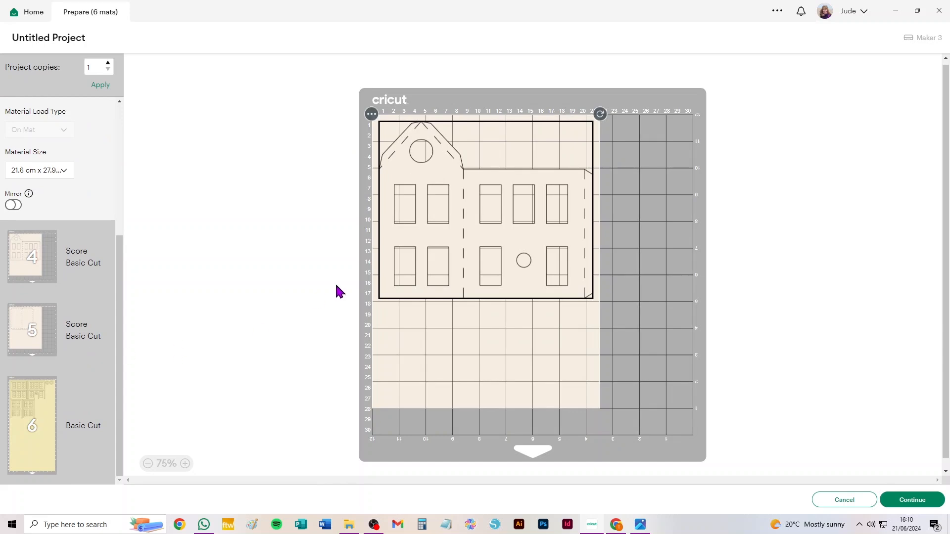
drag(486, 204, 458, 341)
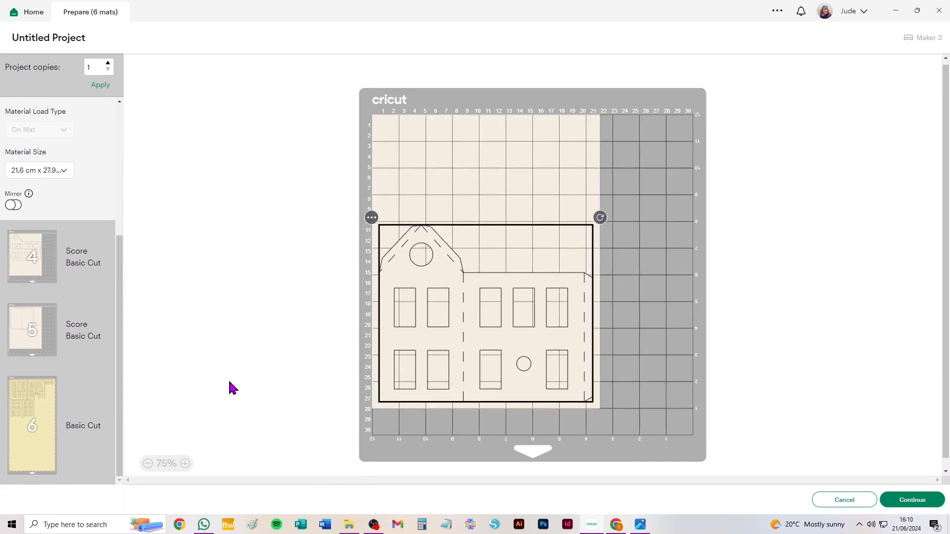
- View the roof mat and try 21 cm x 29.7 cm (A4) for the yellow window frame mat
click(23, 328)
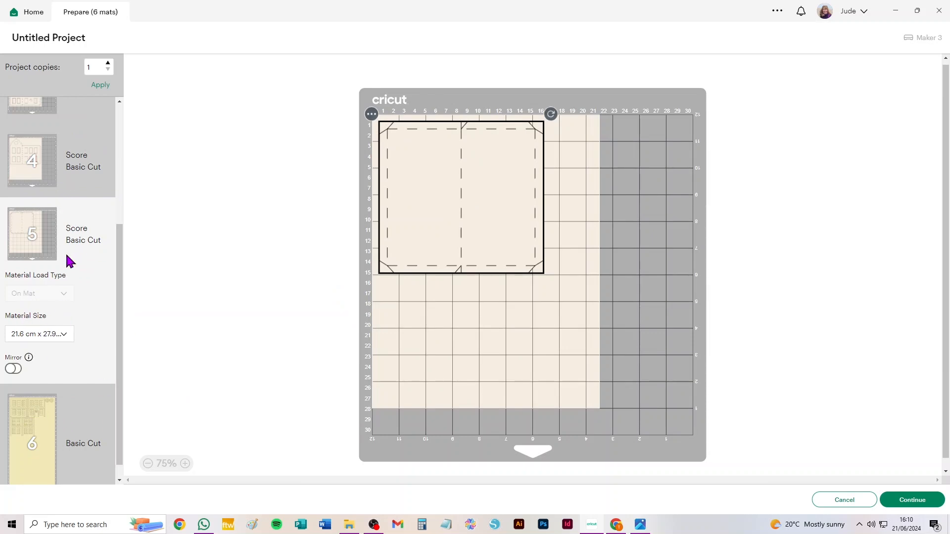
scroll(64, 247, up, 3)
scroll(98, 364, down, 3)
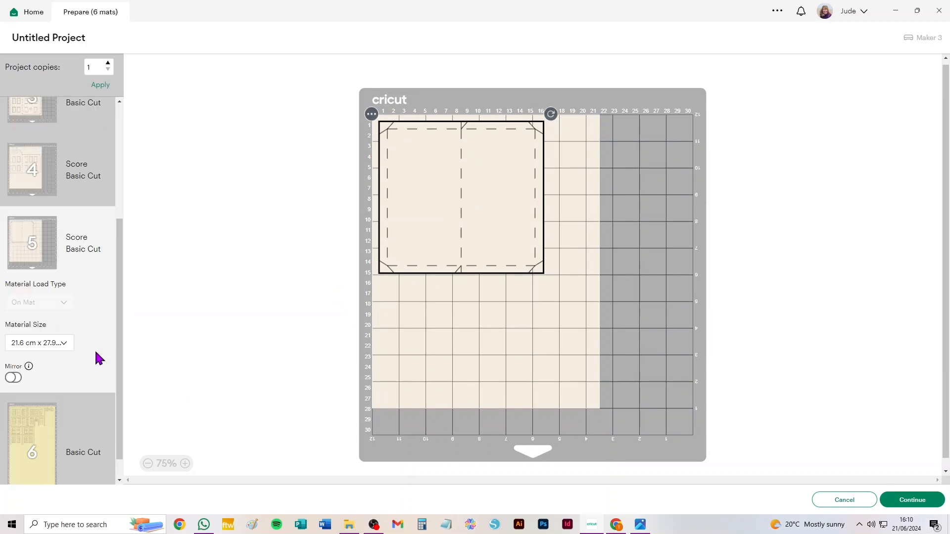
click(55, 442)
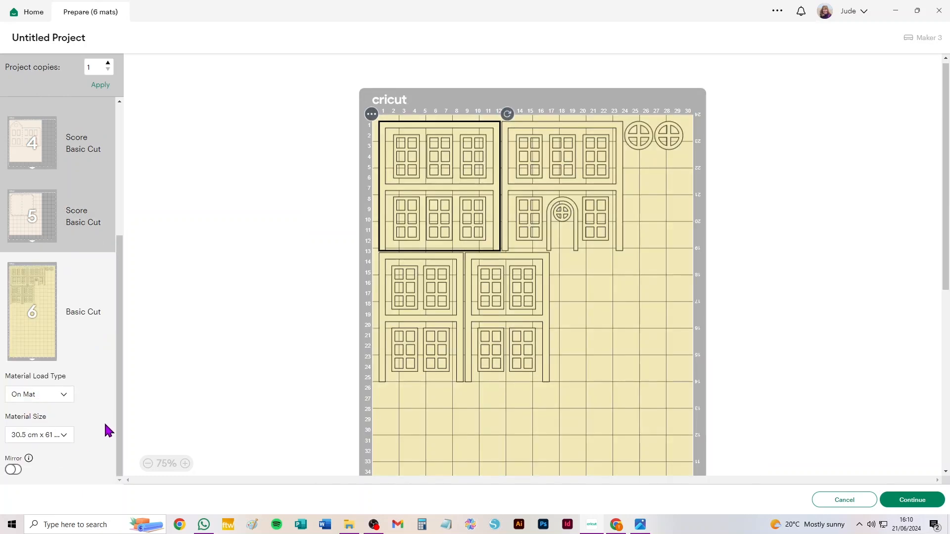
click(56, 436)
drag(107, 465, 106, 477)
click(95, 477)
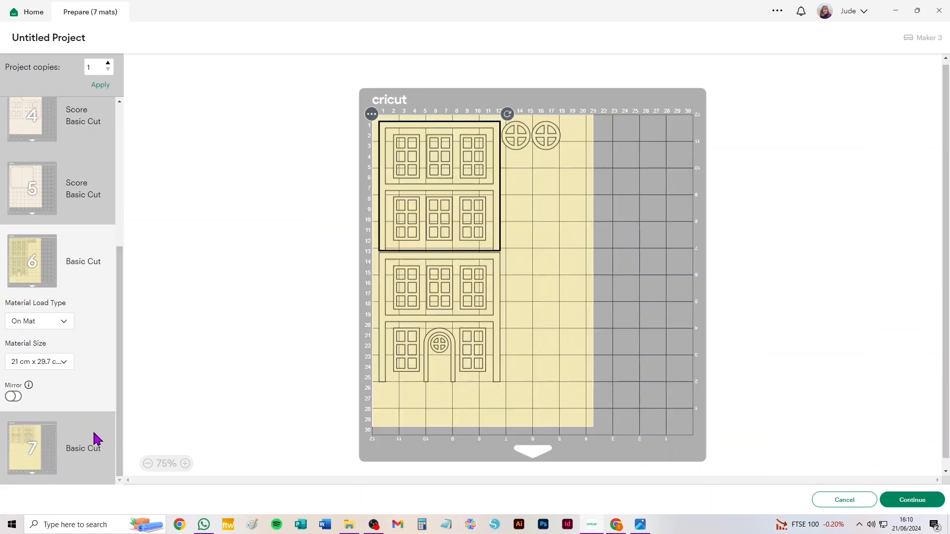
- Set the yellow window frame mat to 21.6 cm x 27.9 cm (Letter) and compare the two yellow mats
click(60, 363)
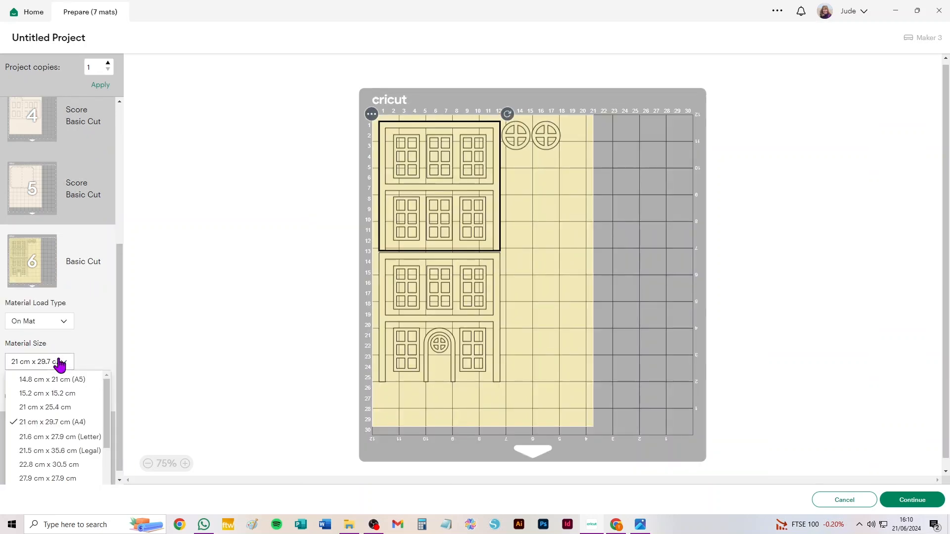
click(59, 437)
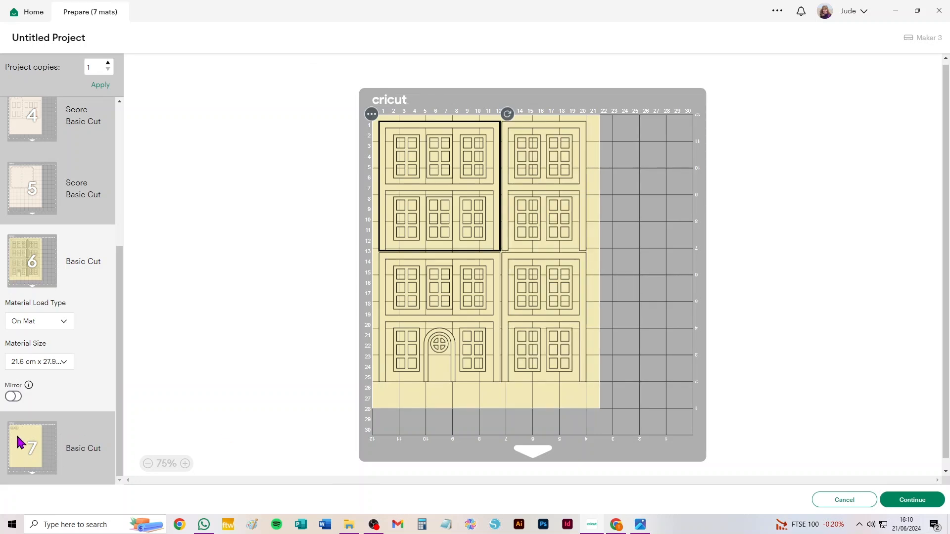
click(17, 442)
click(26, 273)
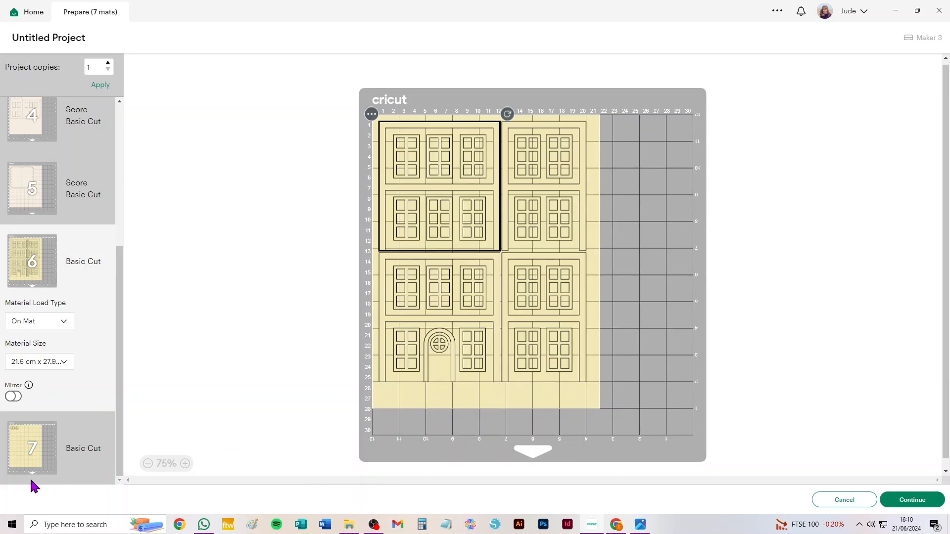
- Move one round window from mat 7 to mat 6 and place it below the window to the right of the arched door
click(14, 442)
click(372, 115)
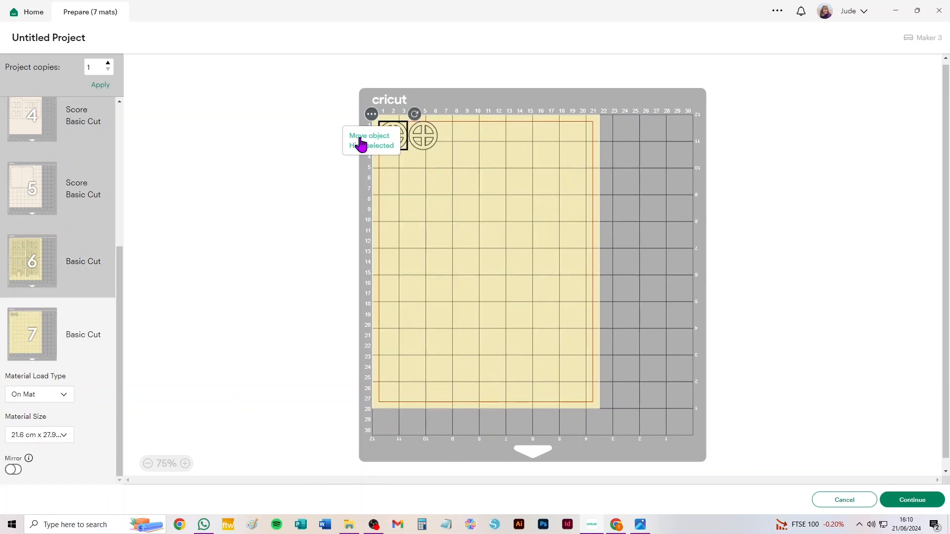
click(359, 138)
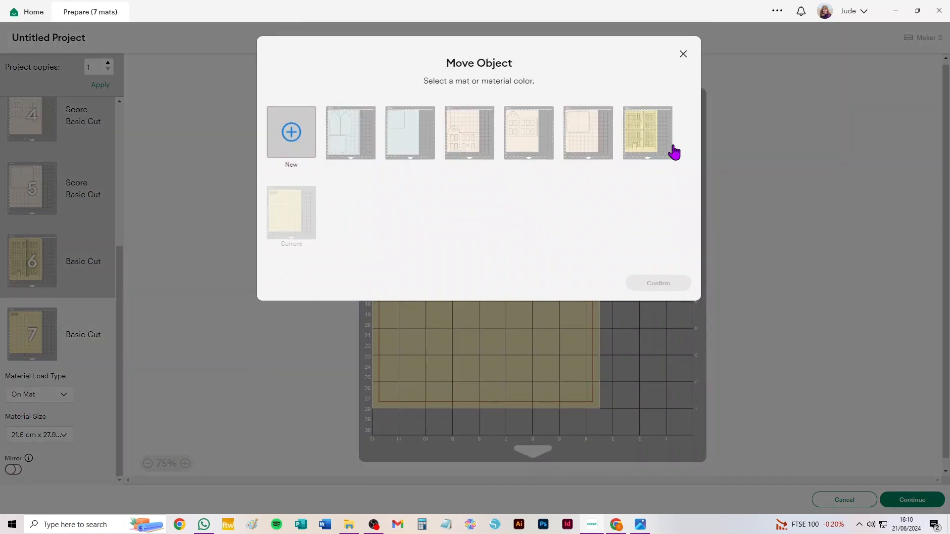
click(650, 130)
click(659, 285)
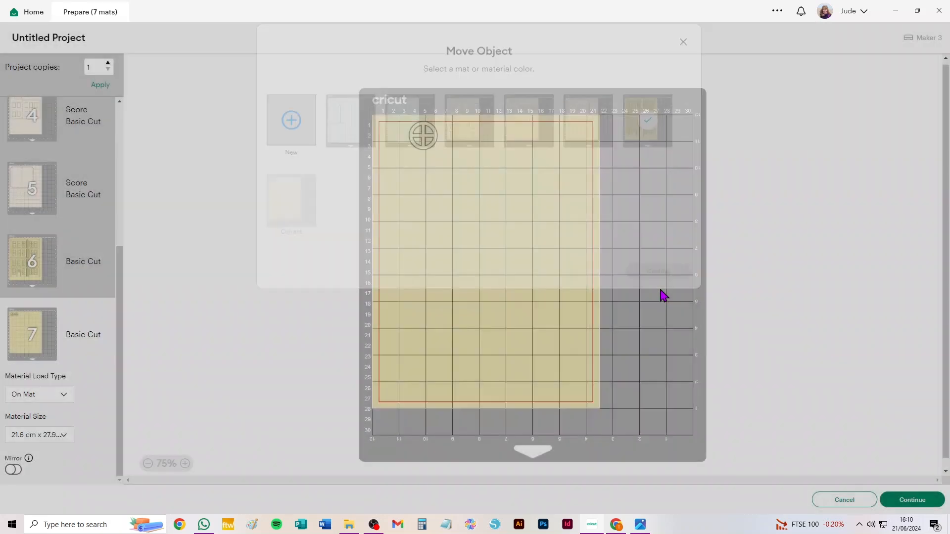
drag(395, 139, 476, 391)
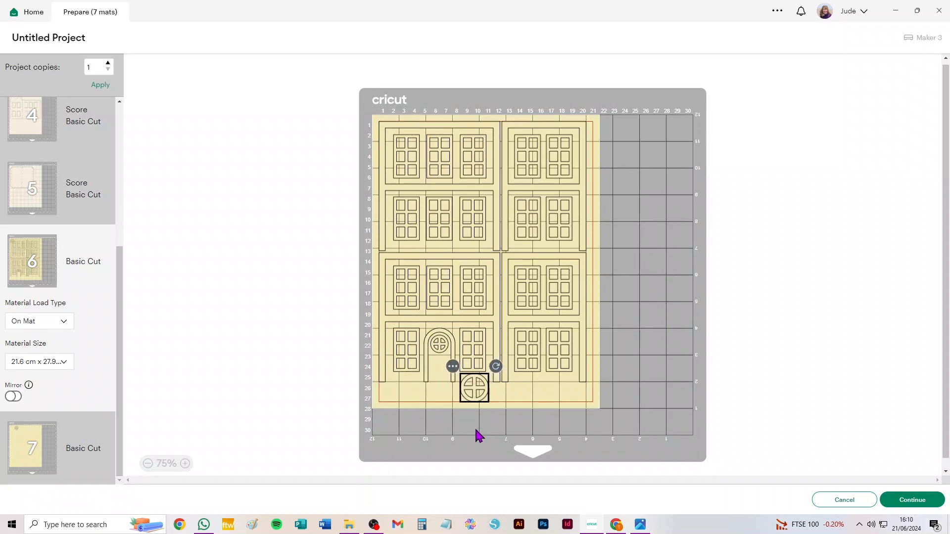
click(628, 388)
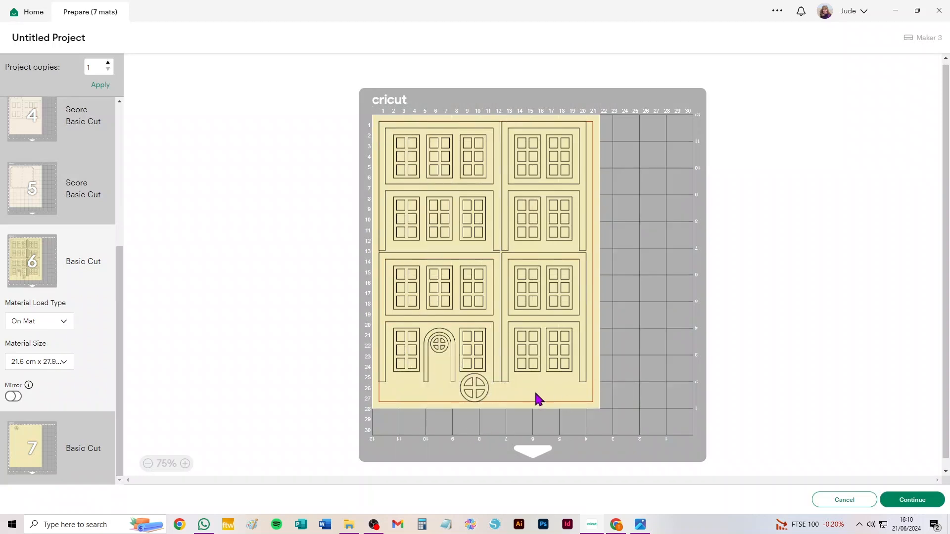
- Nudge the loose round window on mat 6 to just below the lower windows and return to the canvas
mouse_move(474, 392)
mouse_down()
mouse_move(547, 400)
mouse_move(480, 401)
mouse_up()
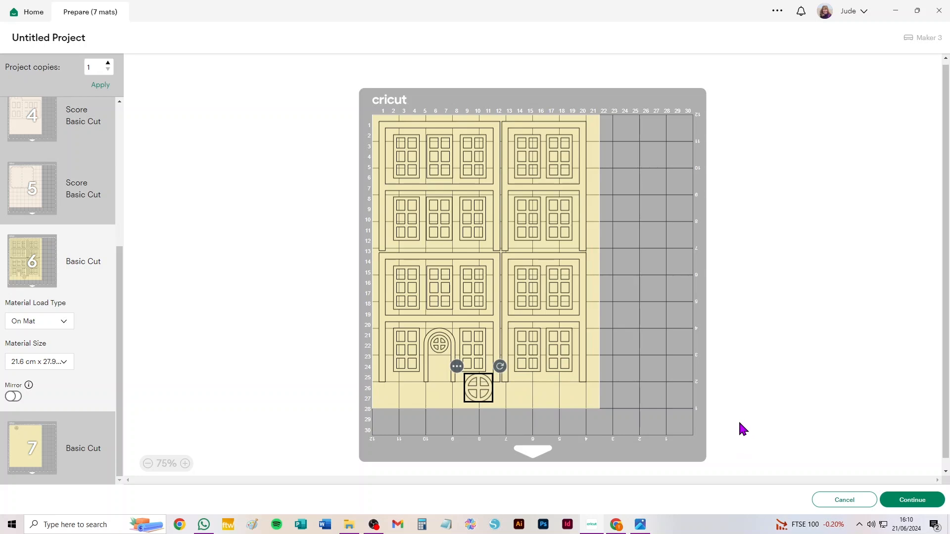
click(849, 501)
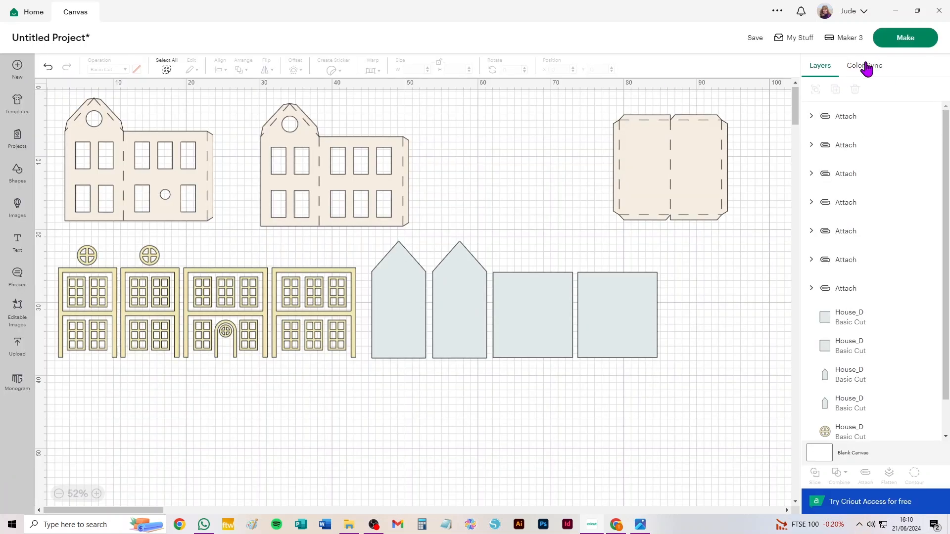
- Use Color Sync to merge the yellow House_D window frame layers into the cream colour
click(870, 66)
click(812, 117)
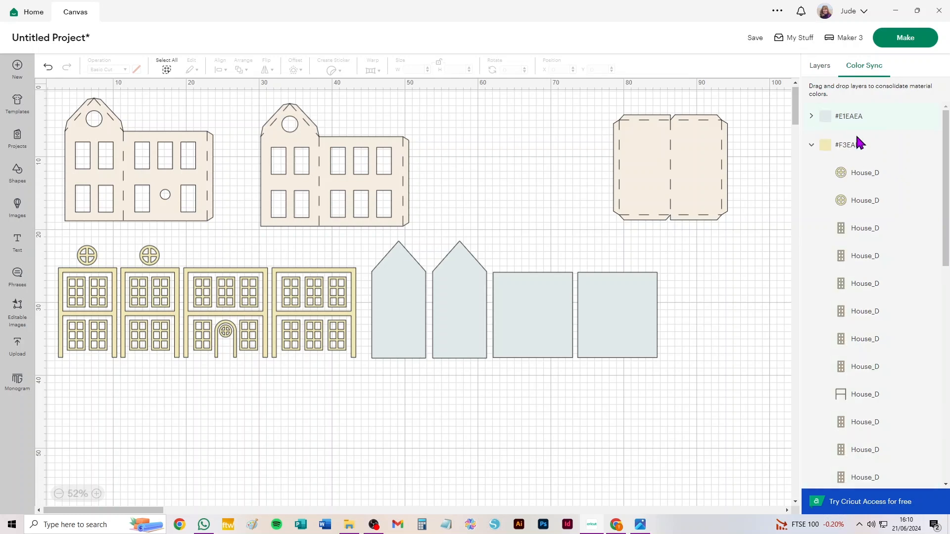
click(811, 145)
drag(856, 145, 871, 208)
- Prepare the recoloured project's mats and set the pale blue mat to 21 cm x 29.7 cm (A4)
click(905, 38)
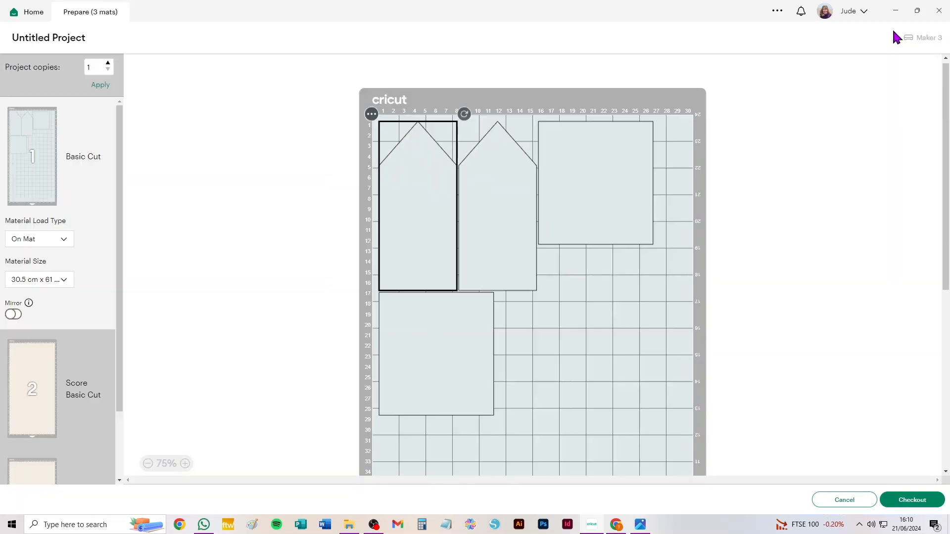
click(53, 280)
click(41, 325)
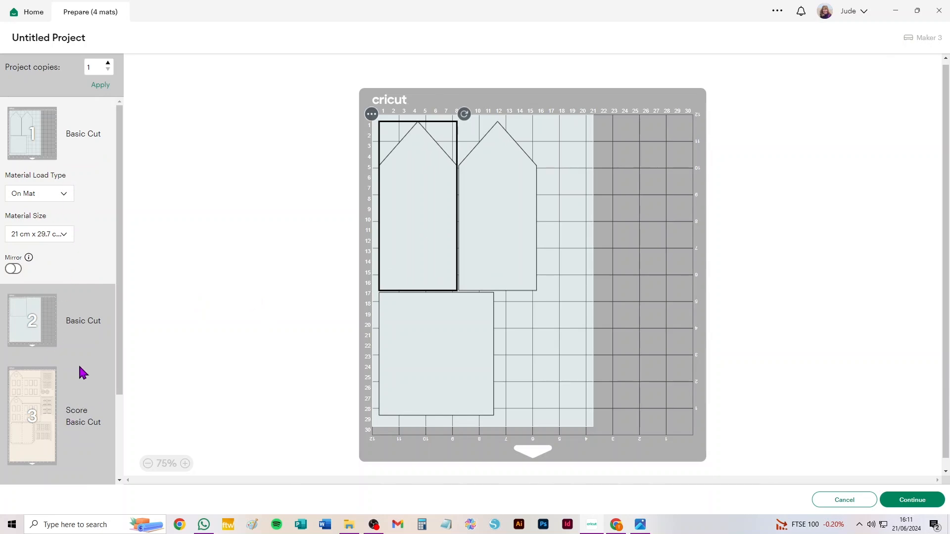
- Try a material size of 21 cm x 29.7 cm (A4) for the scored cream mat and review the mats
scroll(79, 367, down, 3)
click(28, 271)
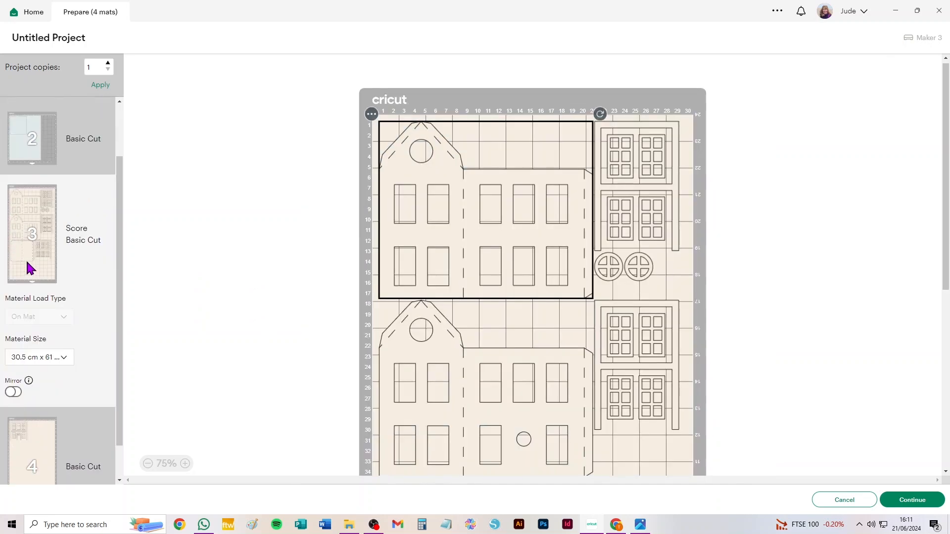
click(43, 362)
click(53, 391)
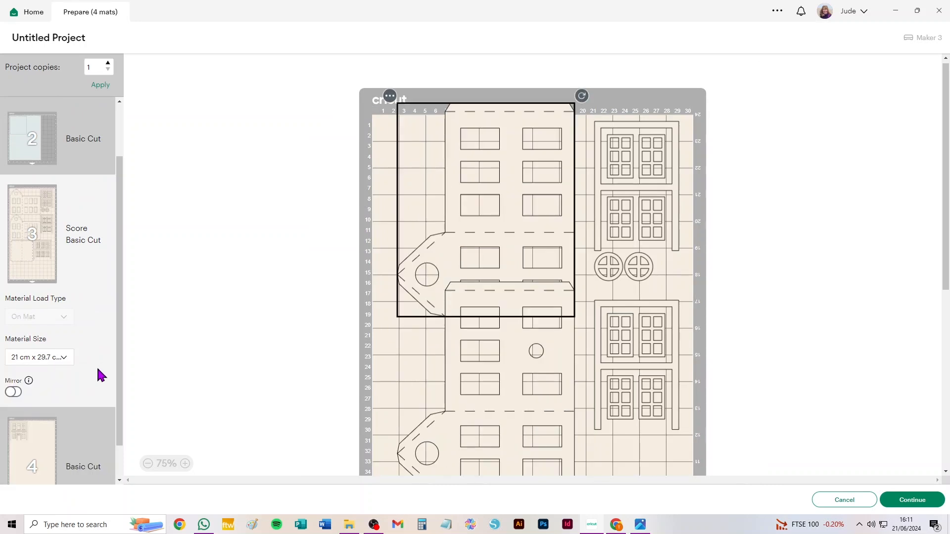
scroll(88, 381, down, 2)
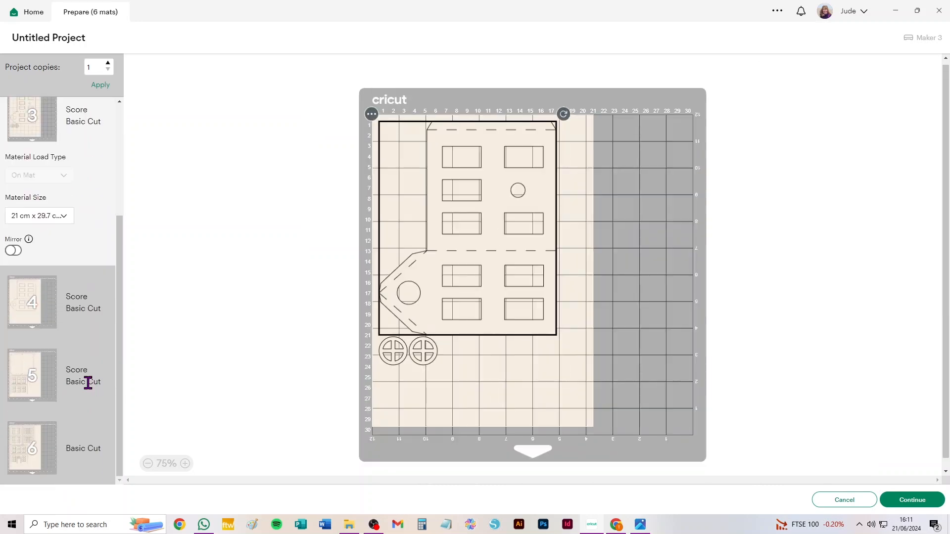
scroll(88, 383, up, 3)
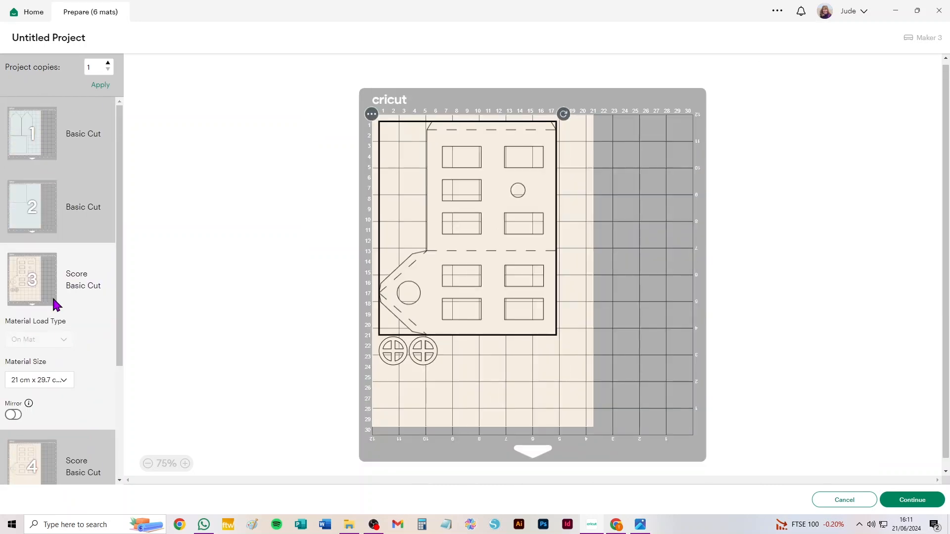
- Try a material size of 21.6 cm x 27.9 cm (Letter) for the scored cream mat and check its layout
scroll(87, 386, down, 3)
click(60, 216)
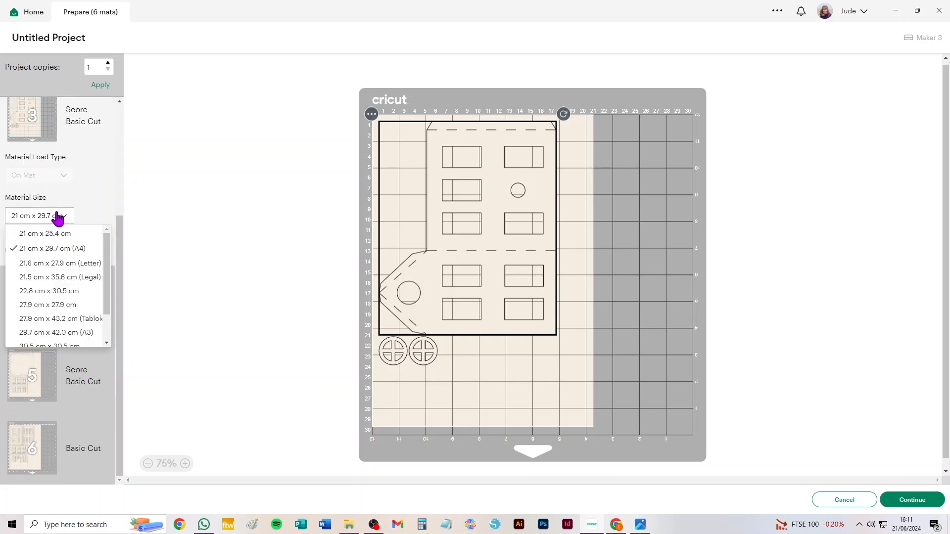
click(57, 270)
scroll(84, 296, up, 2)
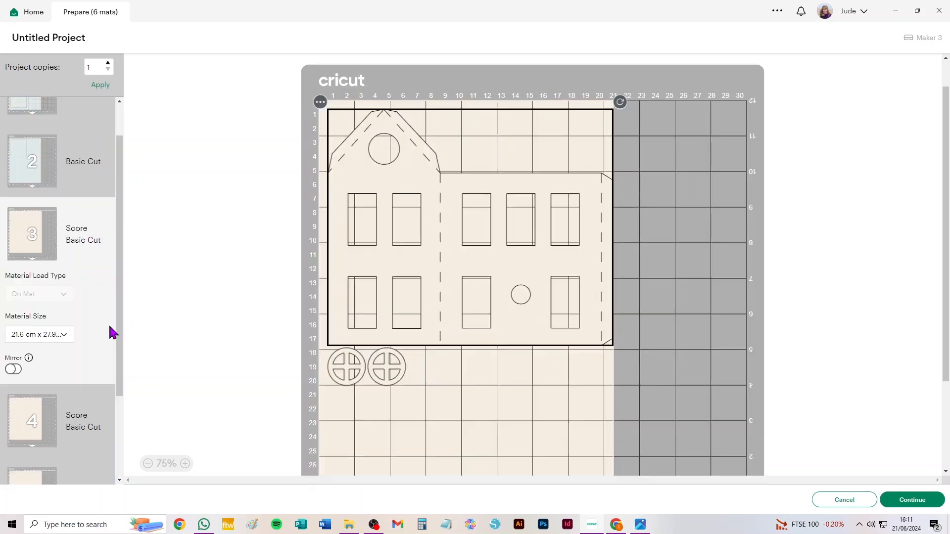
scroll(94, 382, down, 2)
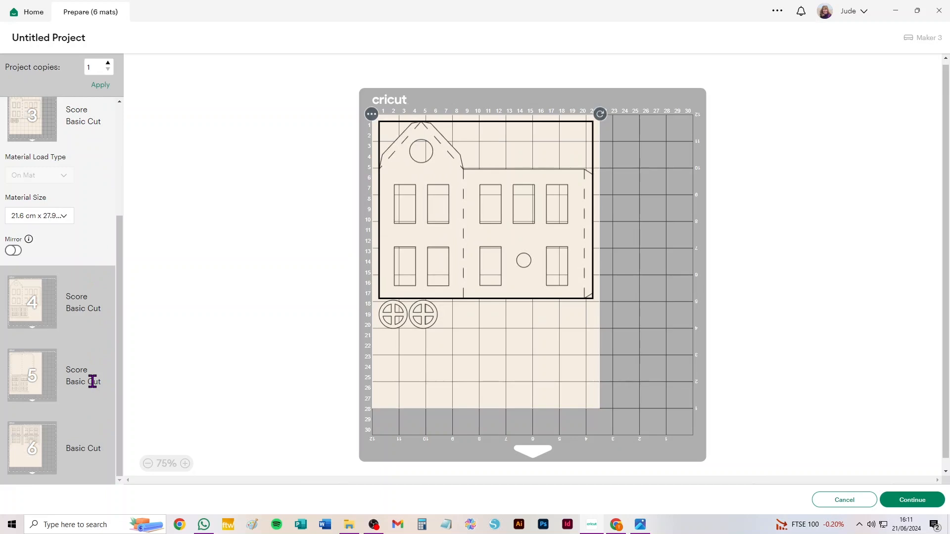
- Set the scored cream mat to 30.5 cm x 30.5 cm and rearrange mat 4 with the window frames above the house wall
click(51, 216)
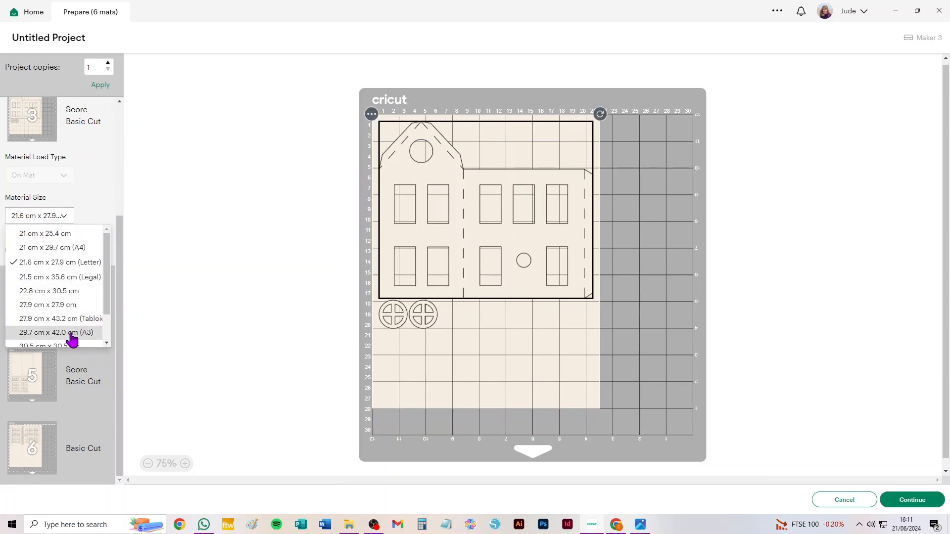
click(61, 345)
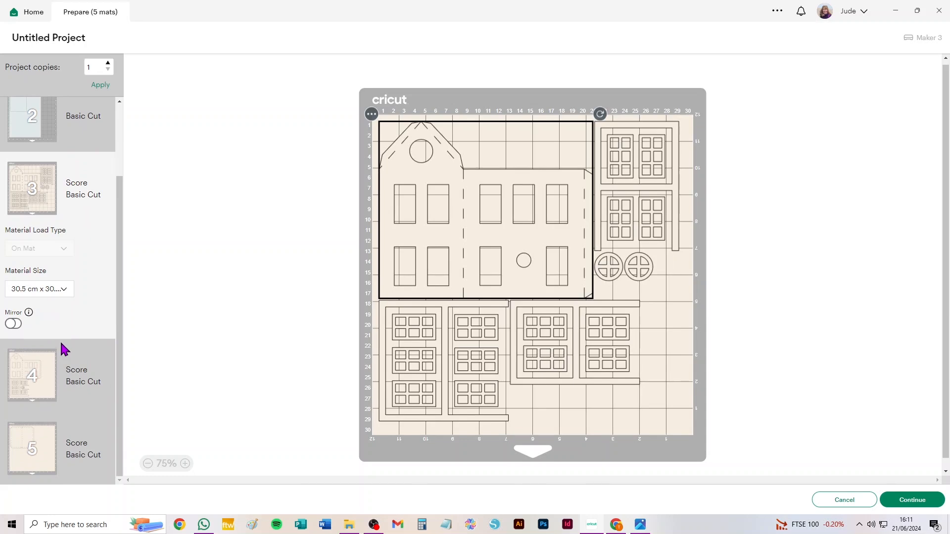
click(33, 373)
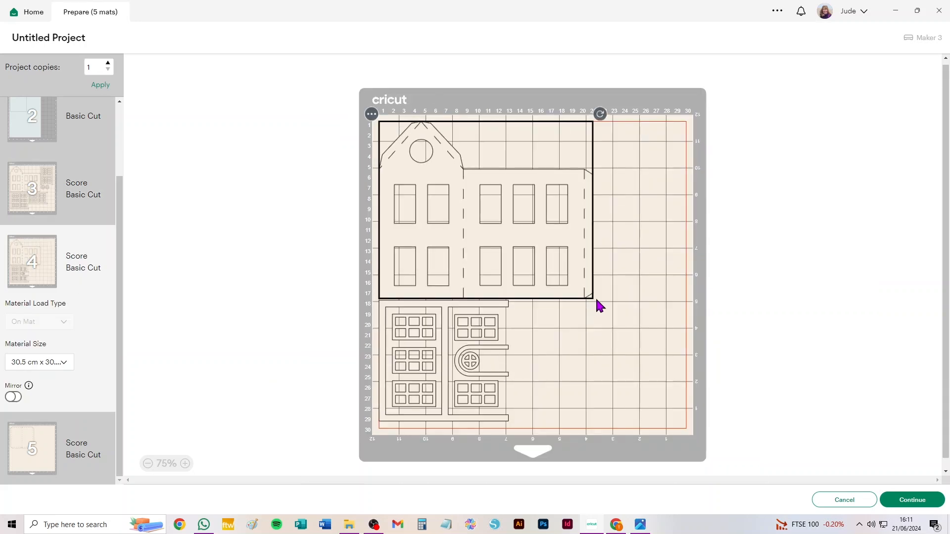
drag(444, 248, 613, 402)
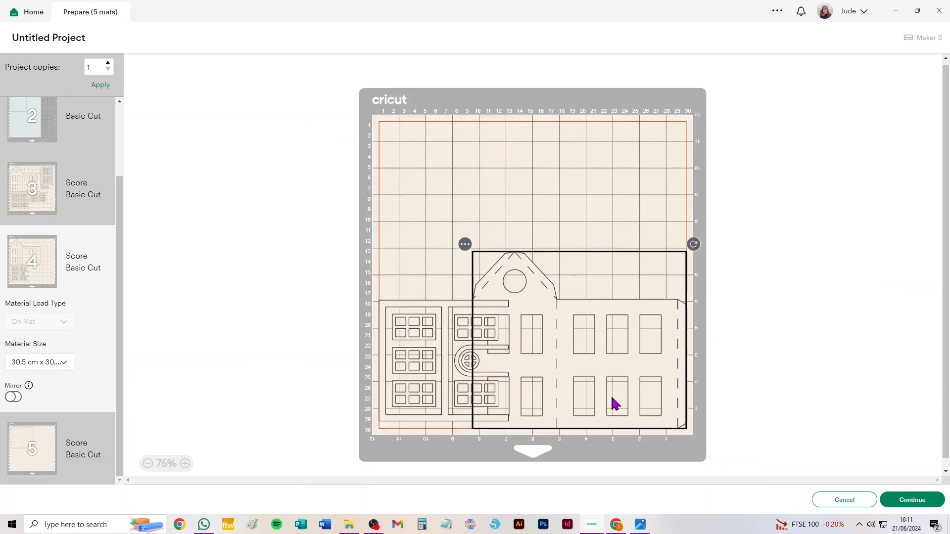
drag(408, 346, 398, 163)
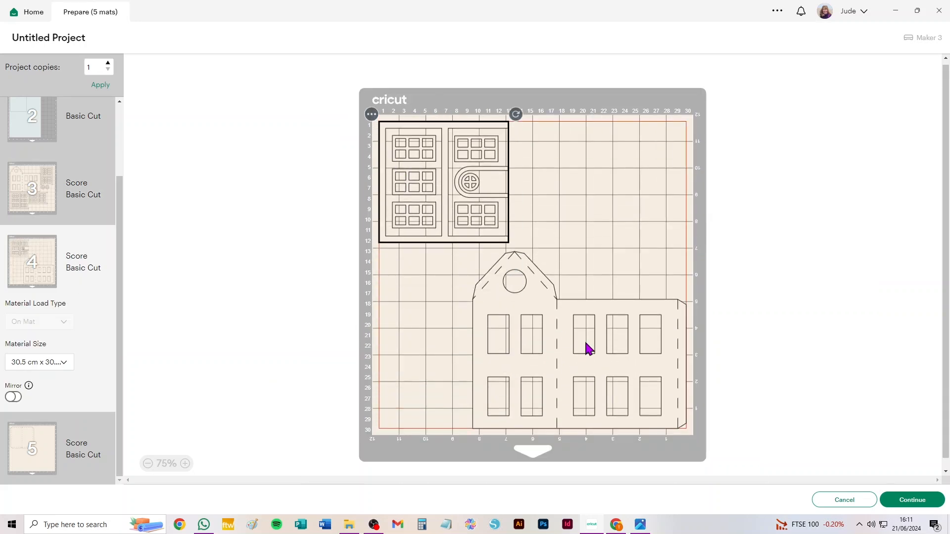
drag(586, 345, 445, 353)
- Move the scored two-panel piece from mat 5 to mat 4's upper-right corner, beside the window frames, and return to the canvas
click(24, 465)
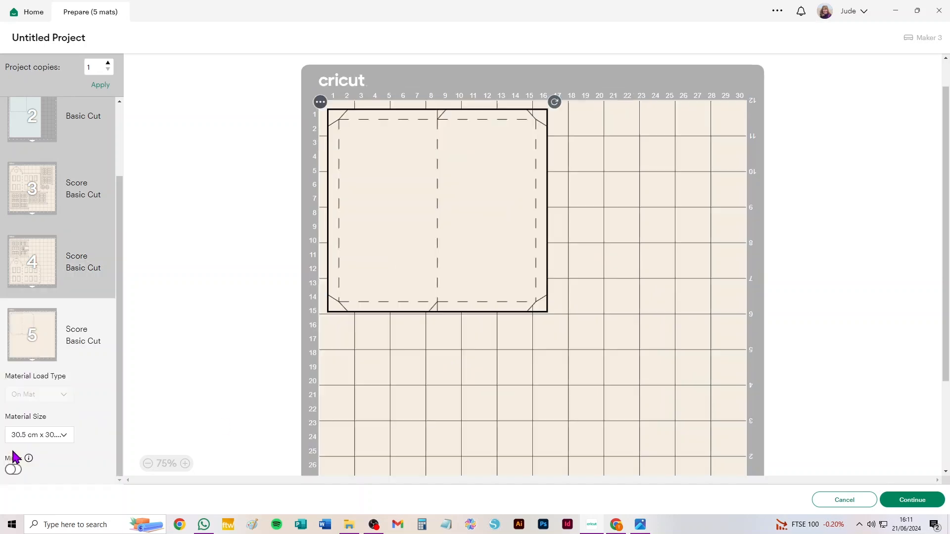
click(372, 115)
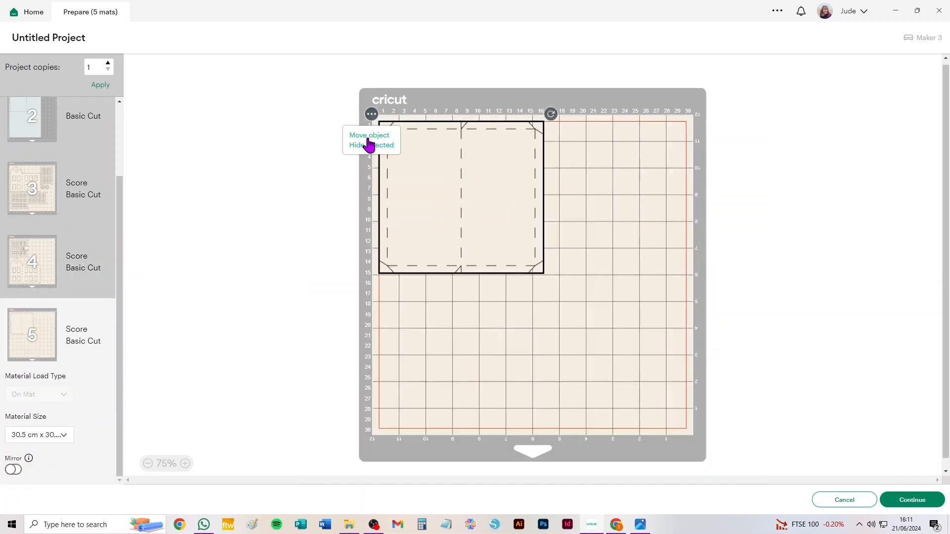
click(370, 137)
click(529, 137)
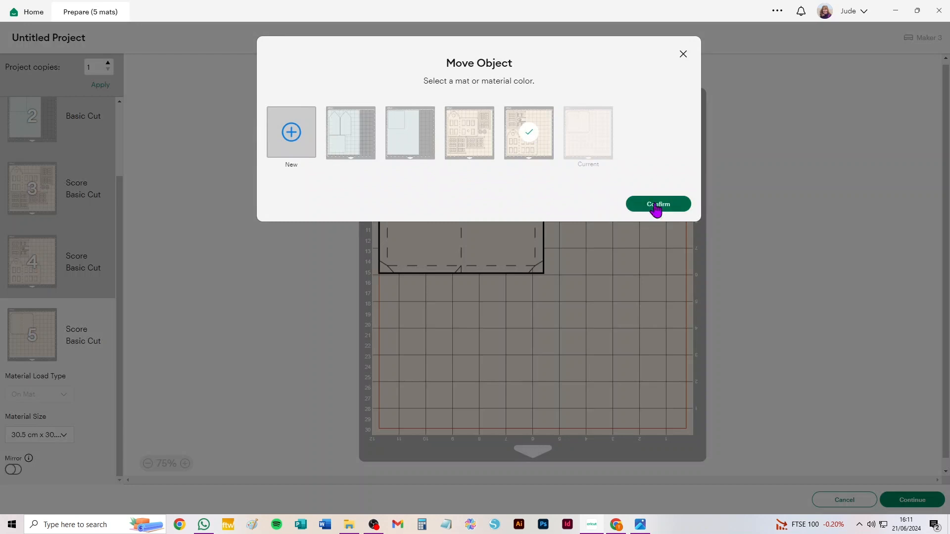
click(657, 205)
drag(440, 216, 415, 195)
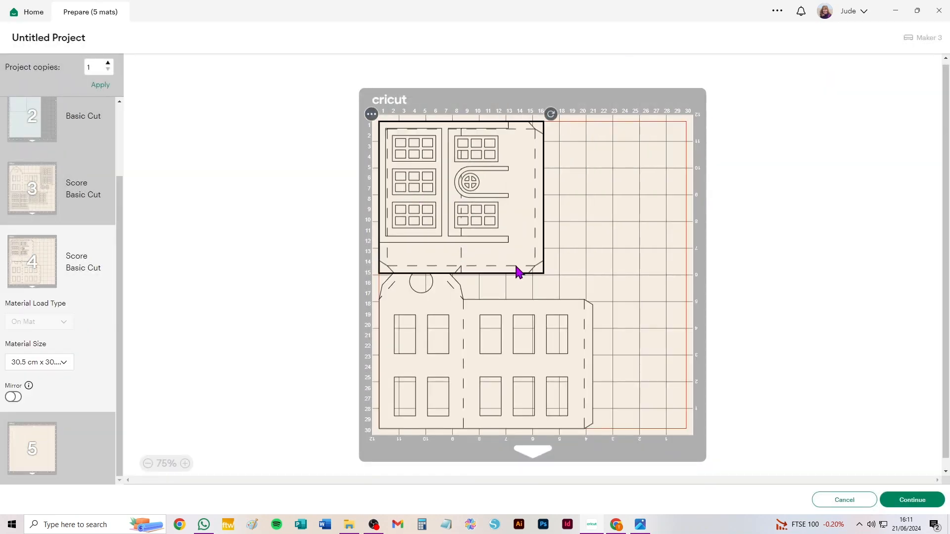
drag(515, 269, 706, 263)
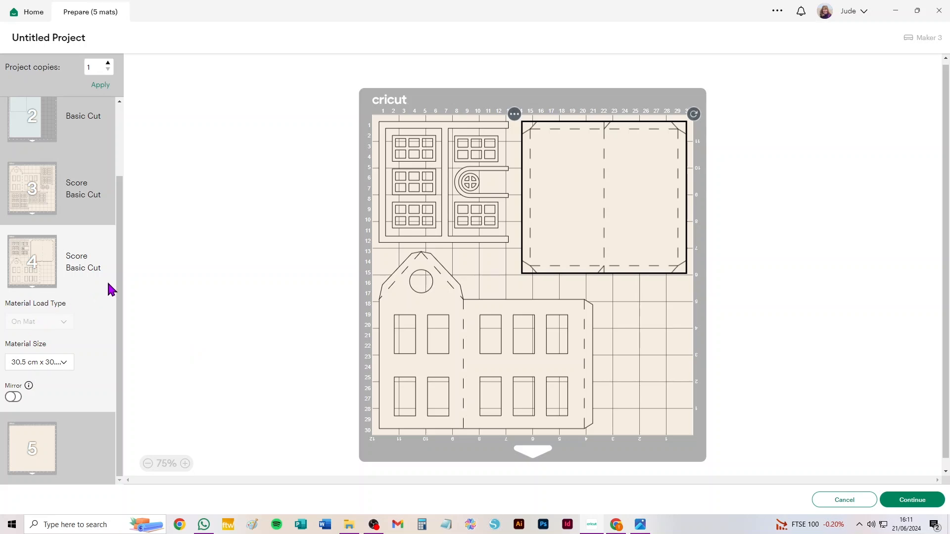
drag(121, 191, 112, 277)
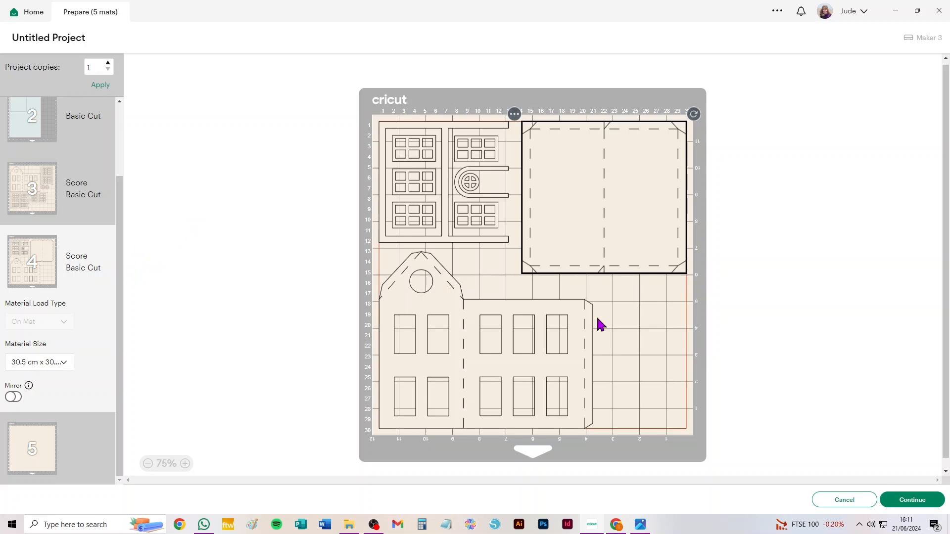
click(841, 501)
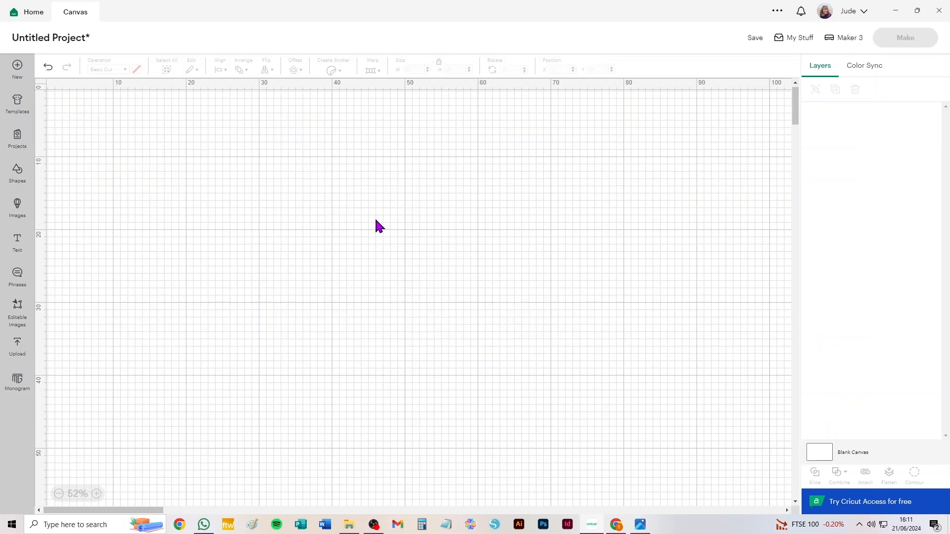
- Add the House_E template from the recent uploads to the empty canvas
click(17, 346)
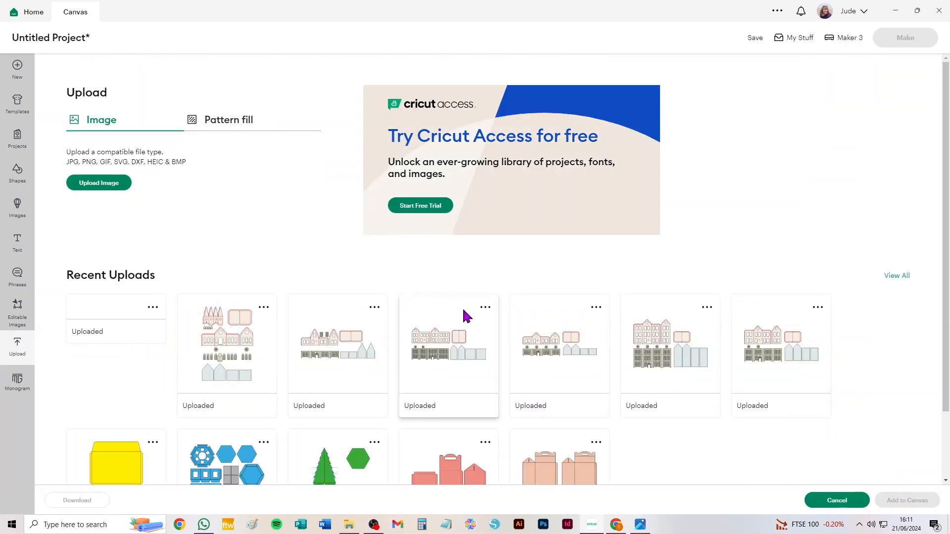
click(340, 352)
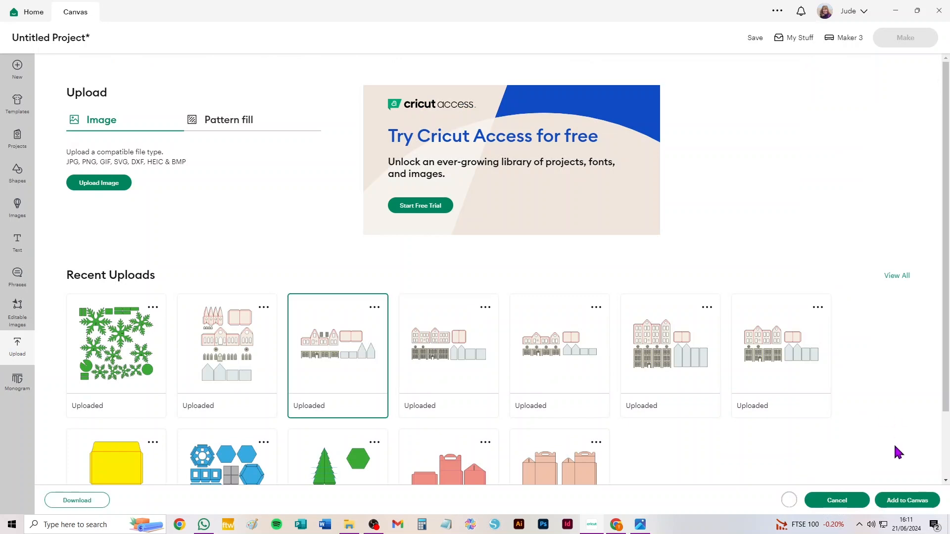
click(909, 500)
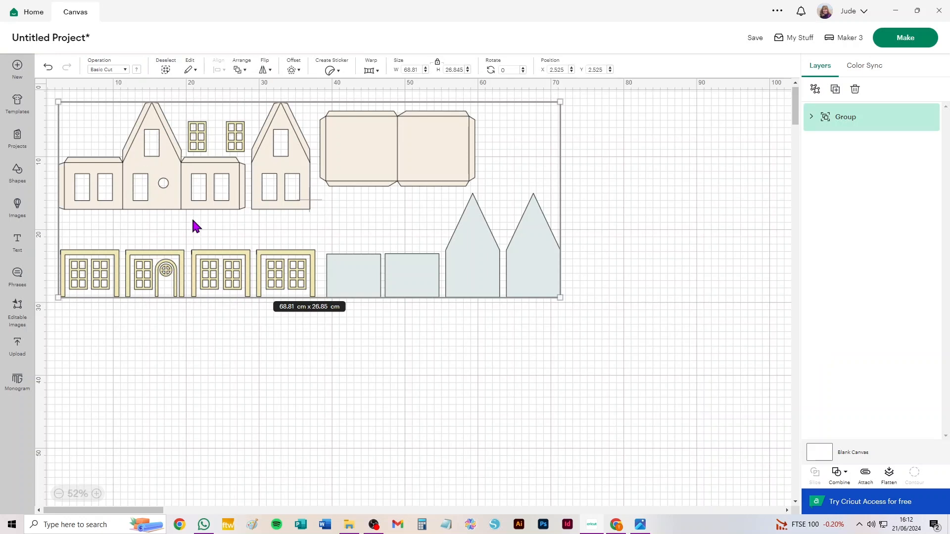
- Ungroup the House_E template and its second House_E subgroup into separate layers, keeping the fold lines grouped
click(815, 89)
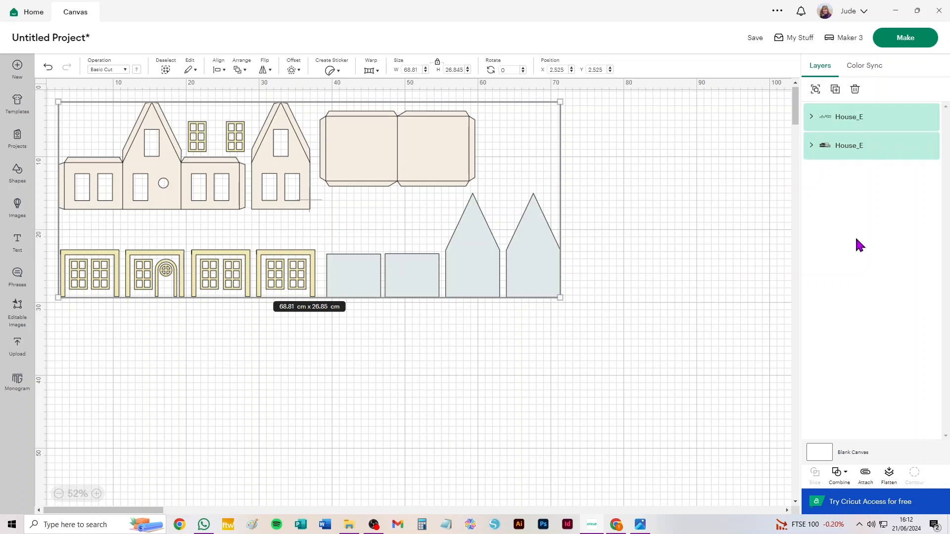
click(854, 149)
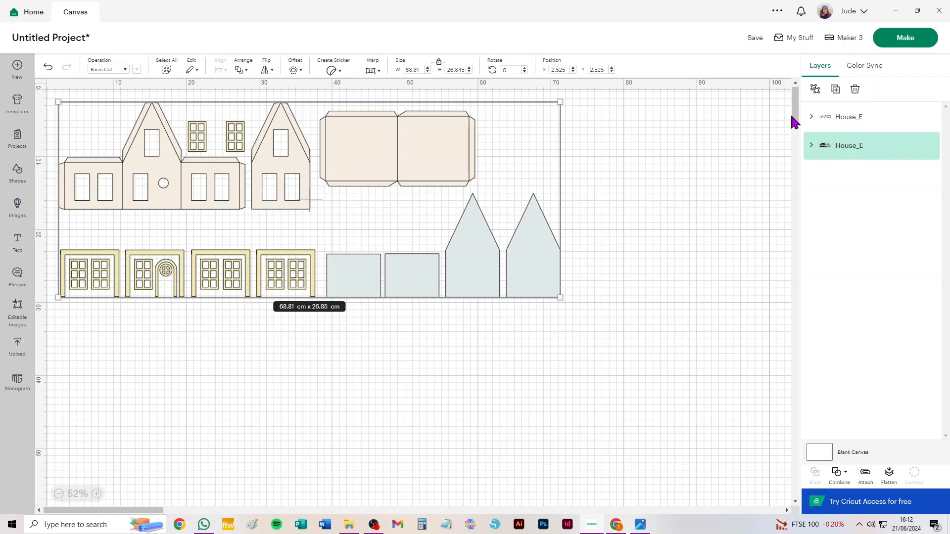
click(815, 89)
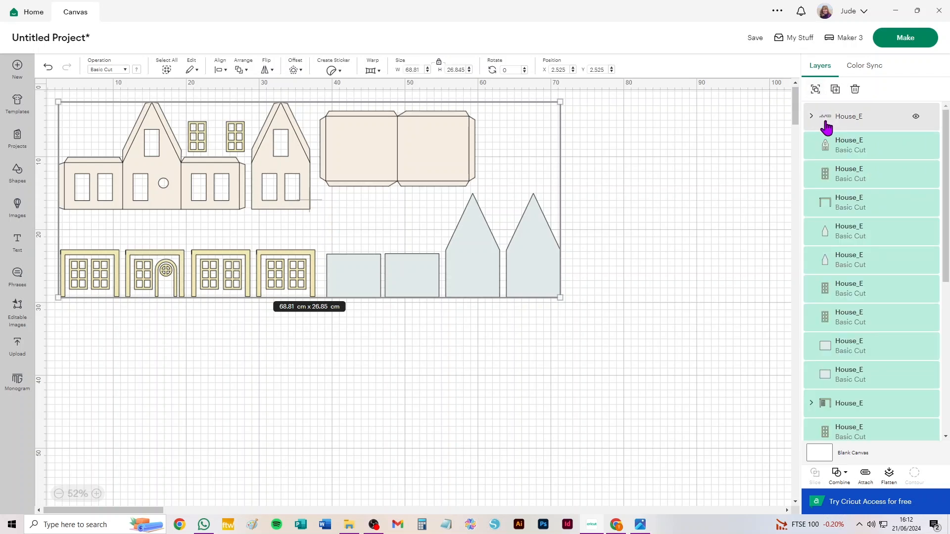
- Change the operation of the grouped House_E fold lines to Score
click(840, 120)
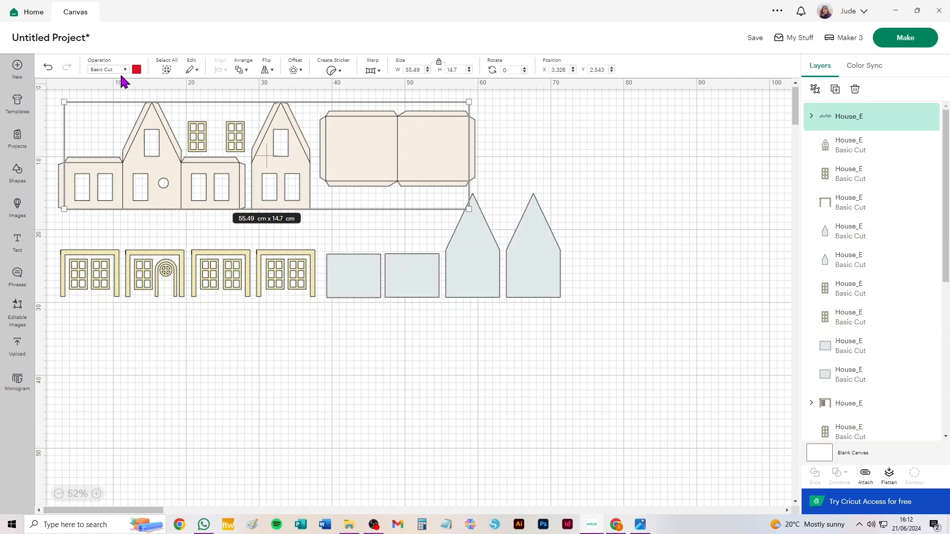
click(101, 70)
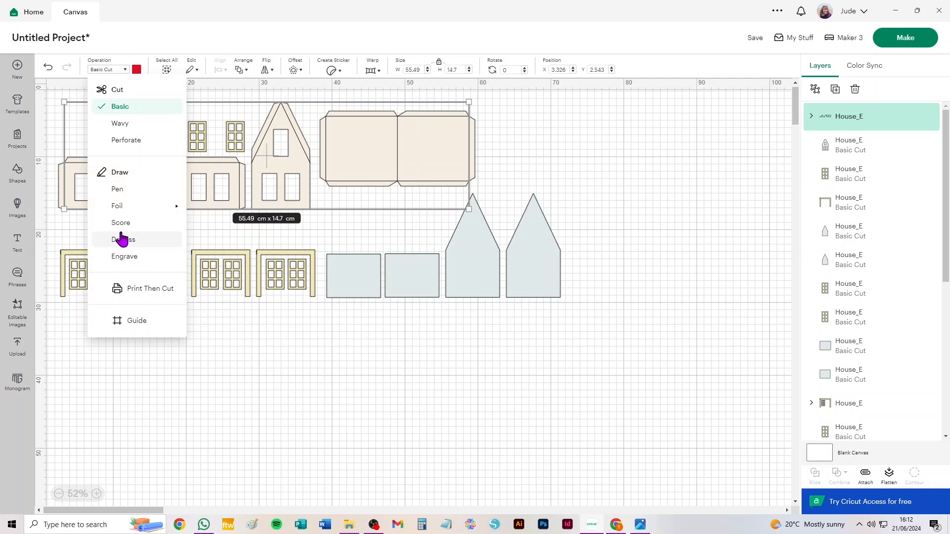
click(124, 224)
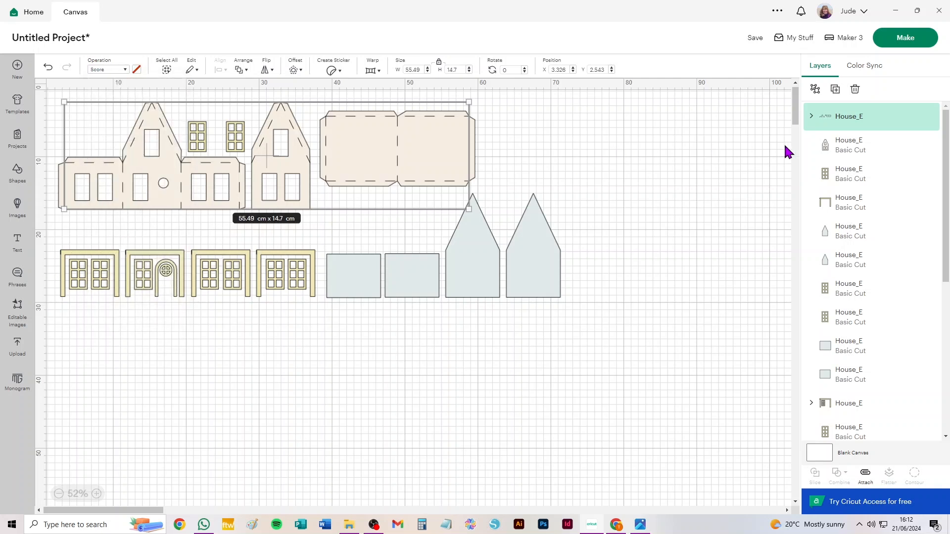
- Ungroup the score lines, move the two-panel piece with its score lines clear of the other parts, and attach them
click(815, 90)
click(547, 131)
drag(541, 106, 680, 166)
click(866, 474)
- Attach the separate narrow gable wall to its own score lines
drag(359, 108, 279, 224)
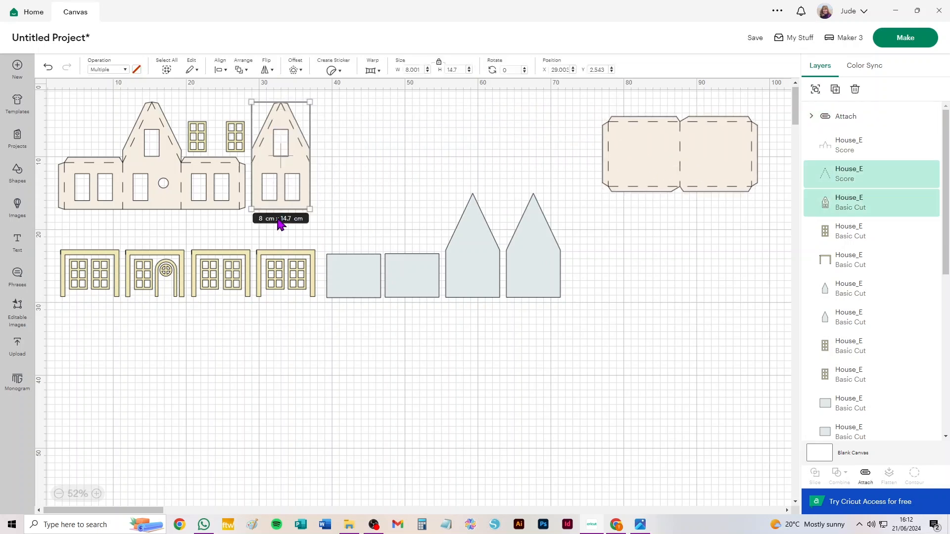
click(864, 474)
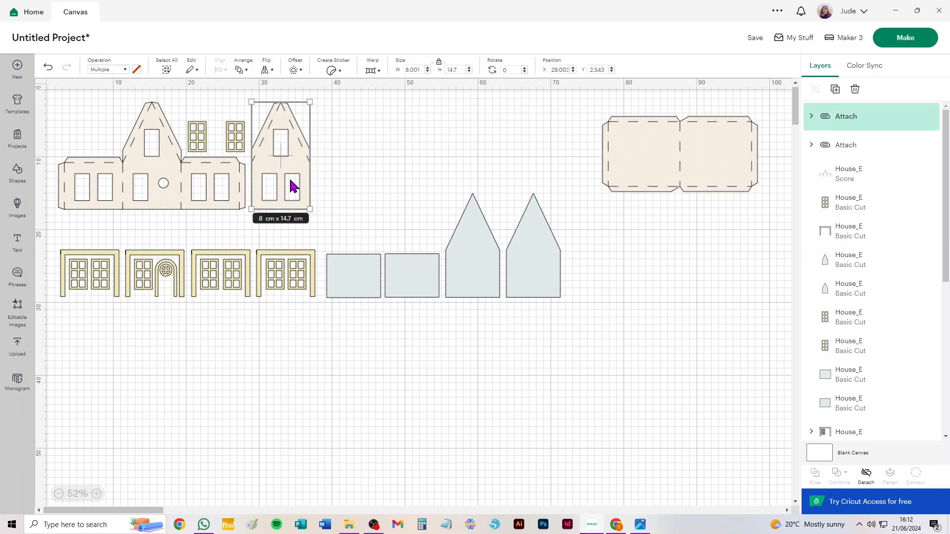
- Move the attached narrow gable wall below the two-panel piece, clear of the remaining parts
drag(295, 172, 741, 288)
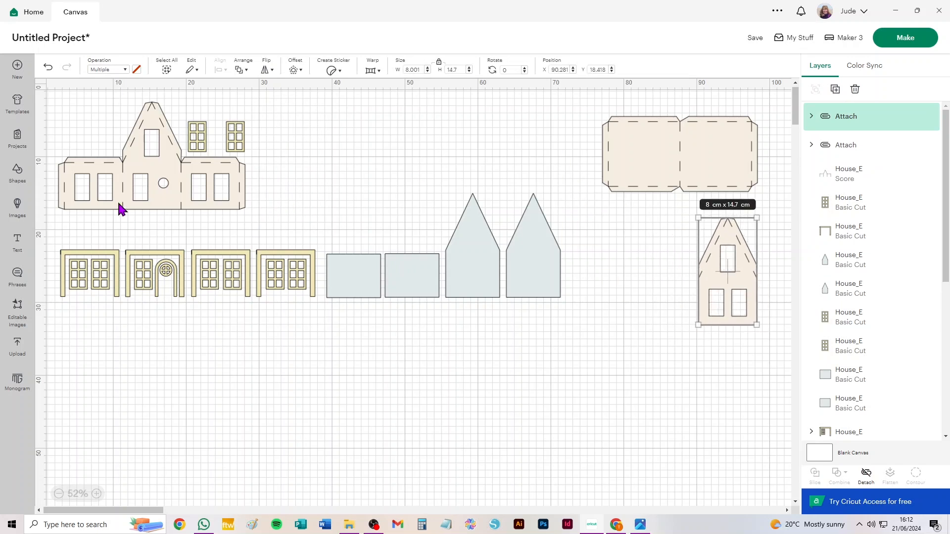
drag(285, 110, 192, 149)
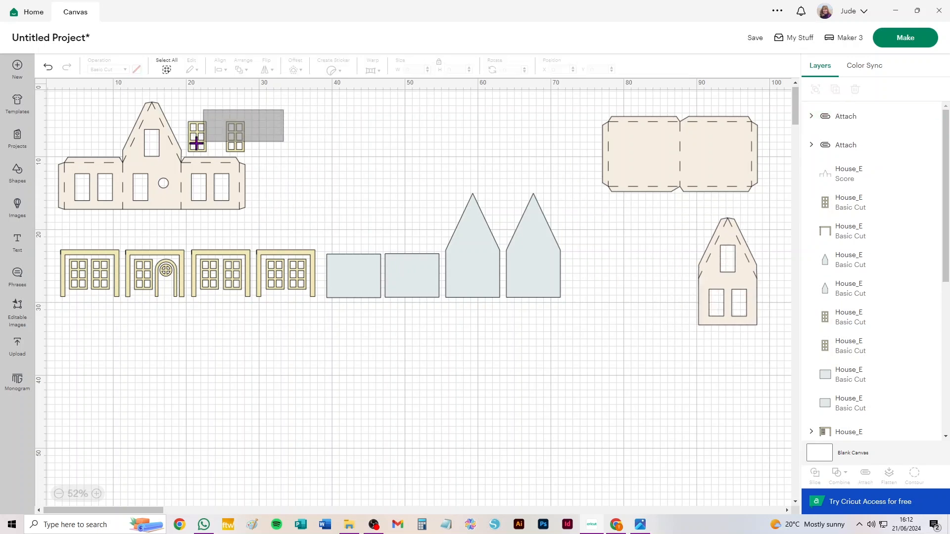
click(347, 143)
drag(237, 128, 248, 125)
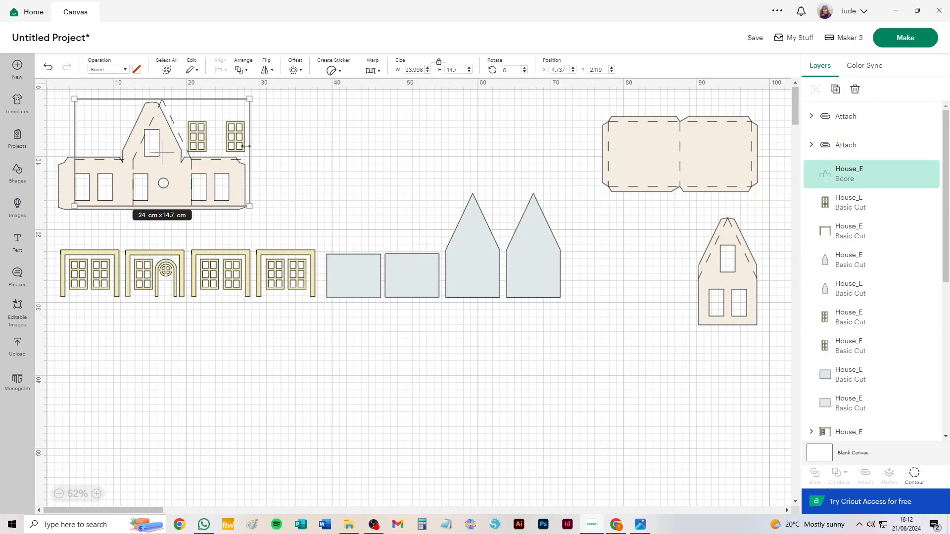
key(ctrl+z)
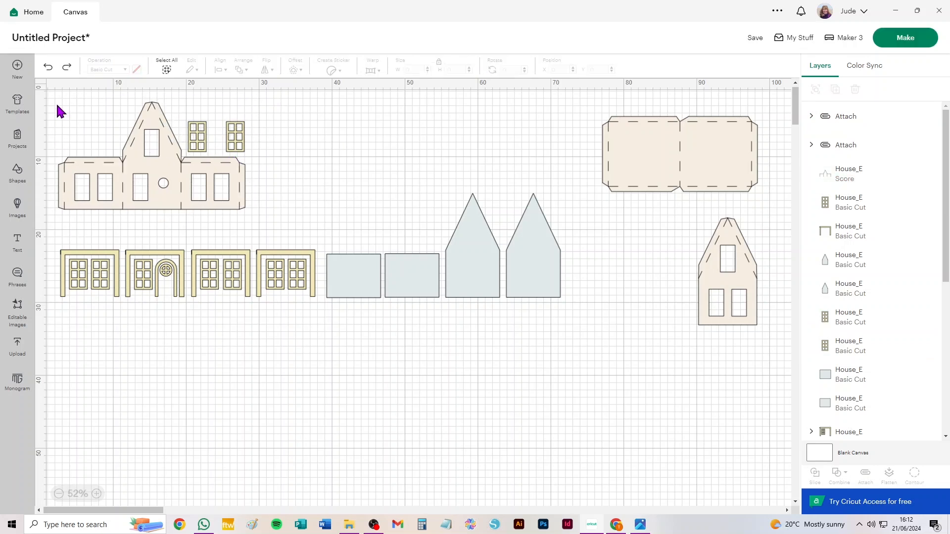
- Attach the wide wall strip to its score lines, move it clear, and place the two loose windows above the yellow frames
drag(57, 110, 102, 225)
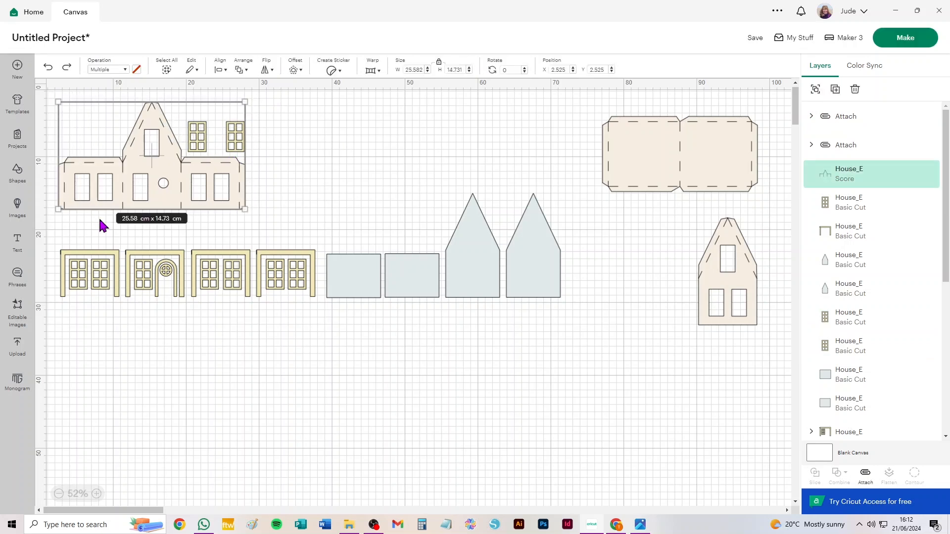
click(865, 476)
drag(158, 189, 662, 409)
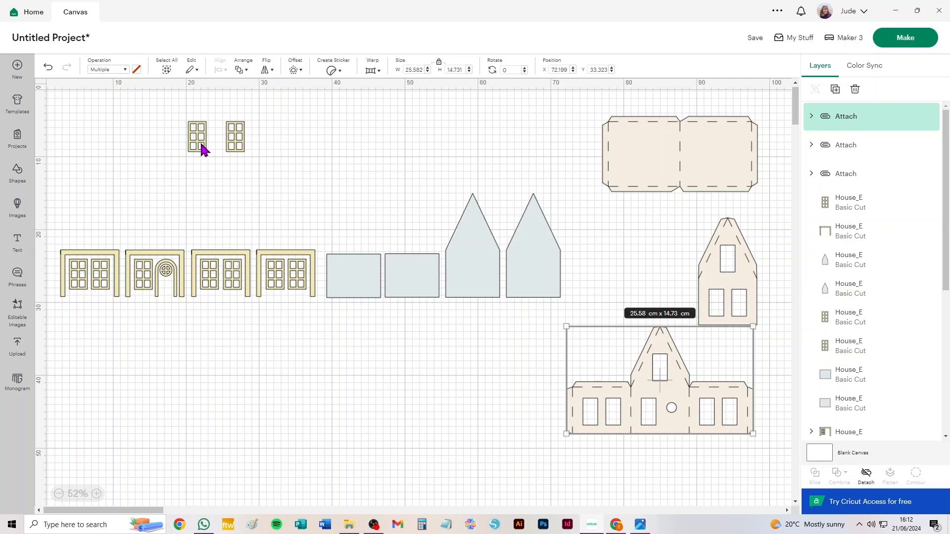
drag(158, 119, 282, 171)
drag(233, 148, 202, 238)
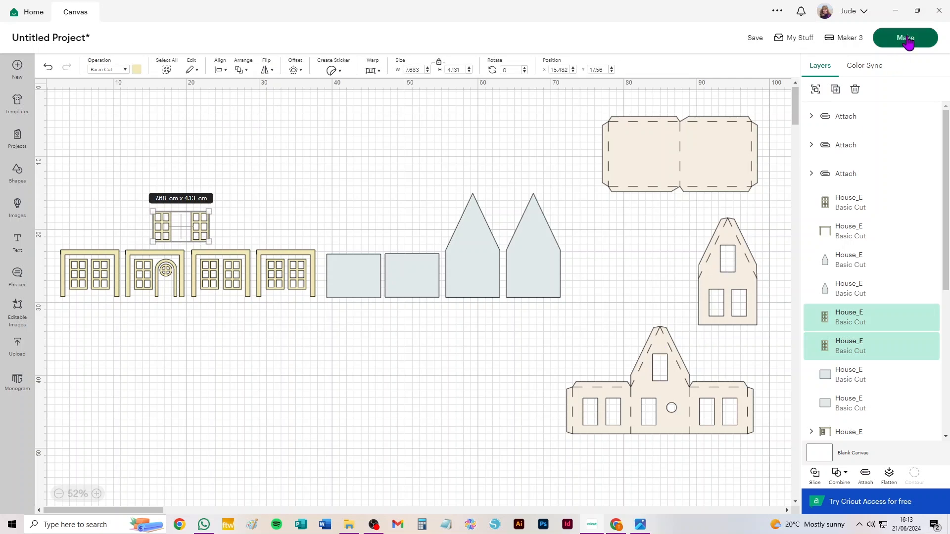
- Send the House_E project to mat preparation and set mat 1's material size to 21 cm x 29.7 cm (A4)
click(907, 38)
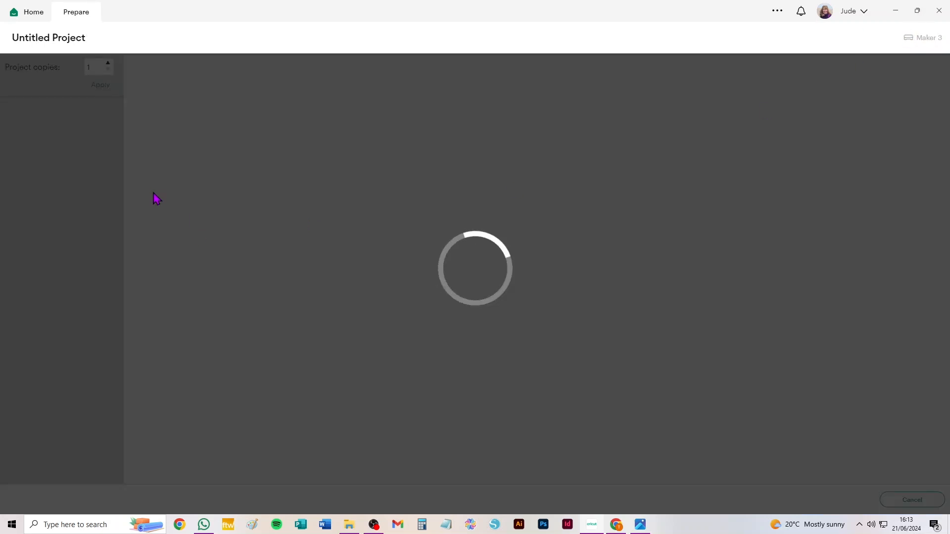
click(39, 278)
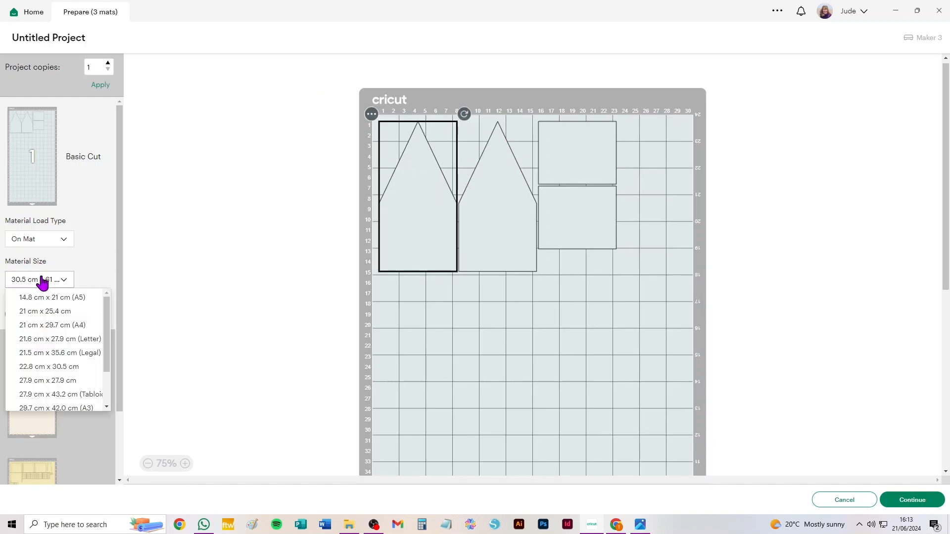
click(46, 325)
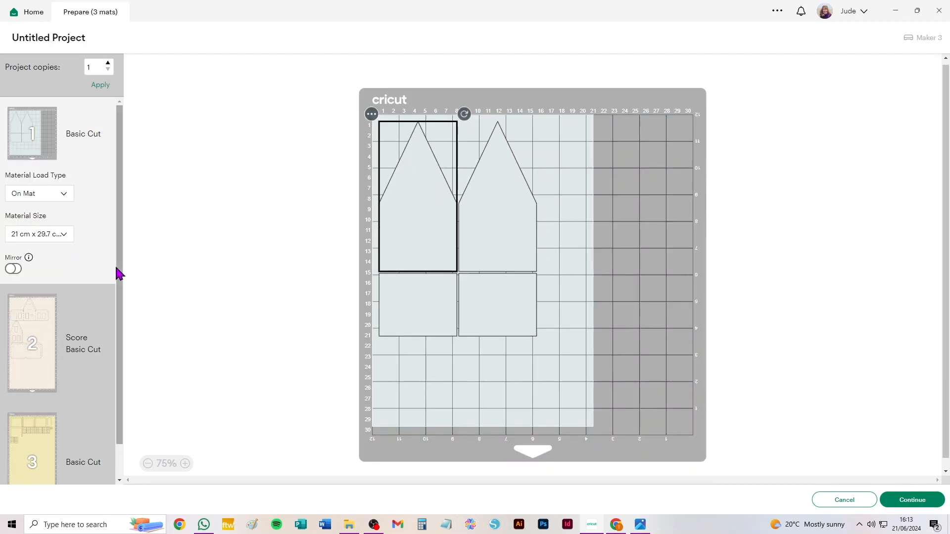
- Try mat 2 with material size 21 cm x 29.7 cm (A4) and with 21.6 cm x 27.9 cm (Letter)
click(34, 352)
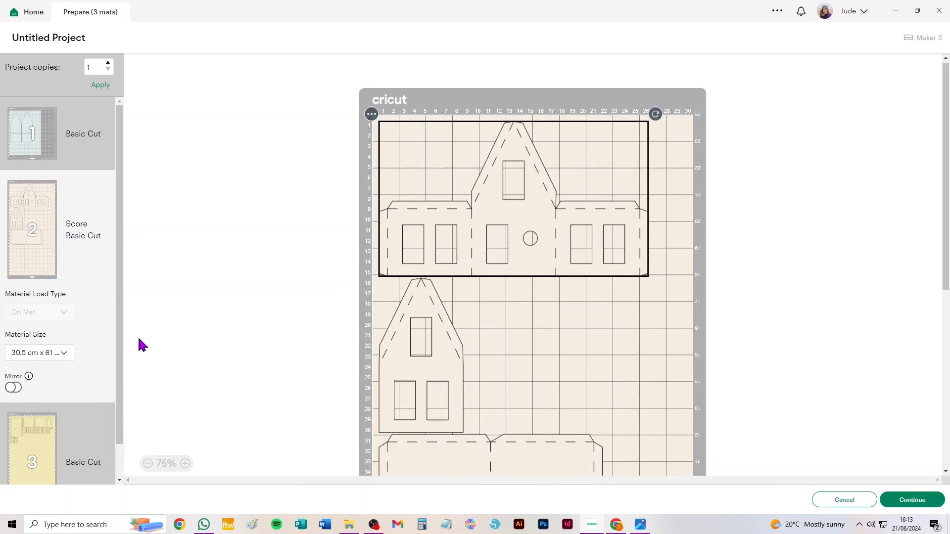
click(60, 355)
click(54, 371)
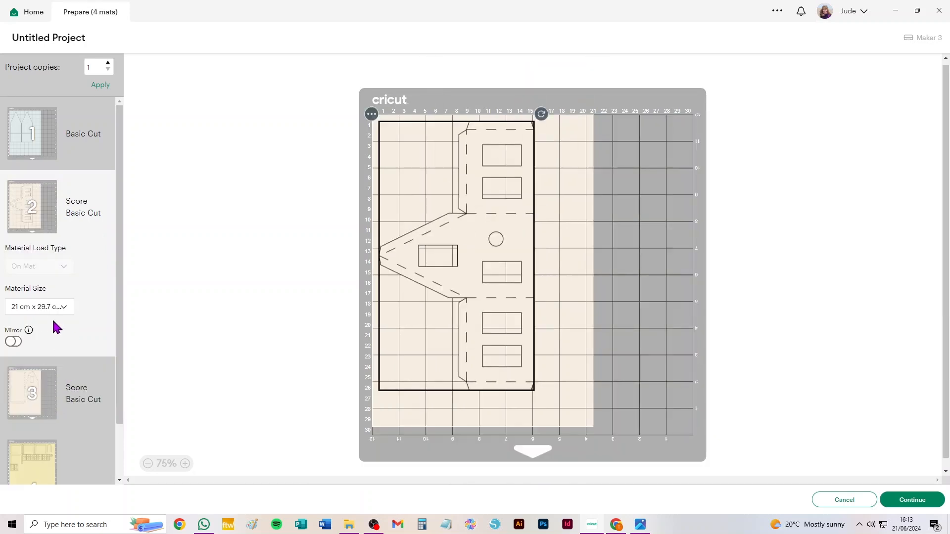
click(56, 309)
click(55, 340)
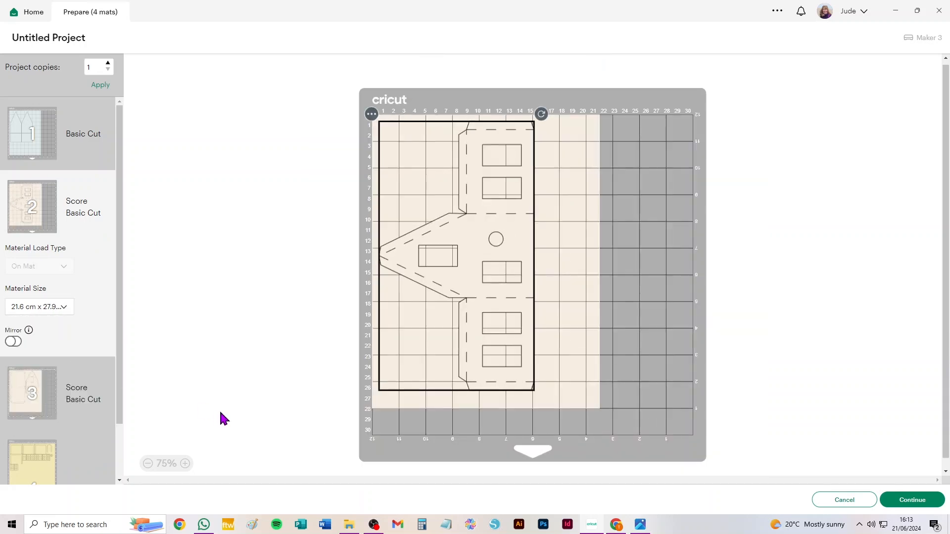
- Examine how the loose yellow frames and windows are laid out on mat 4, and return to the canvas
scroll(82, 393, down, 1)
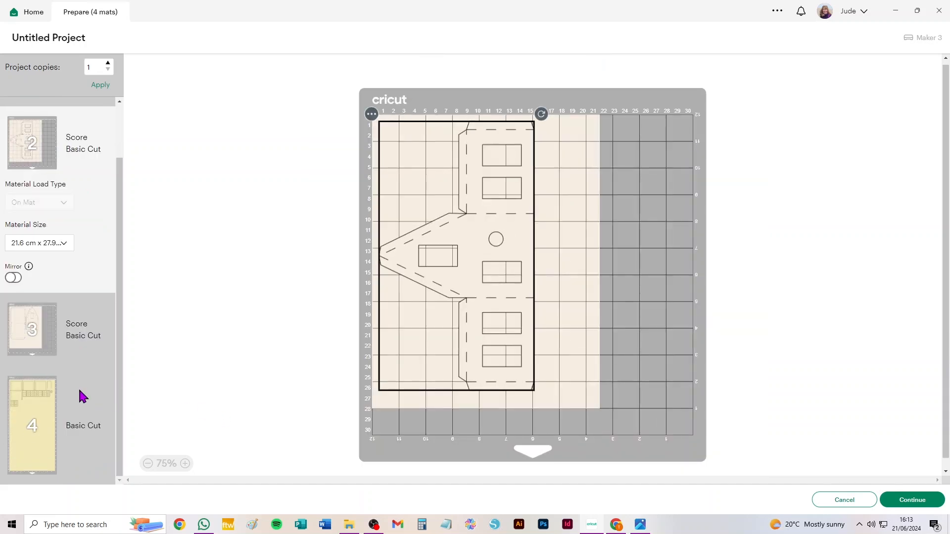
click(39, 408)
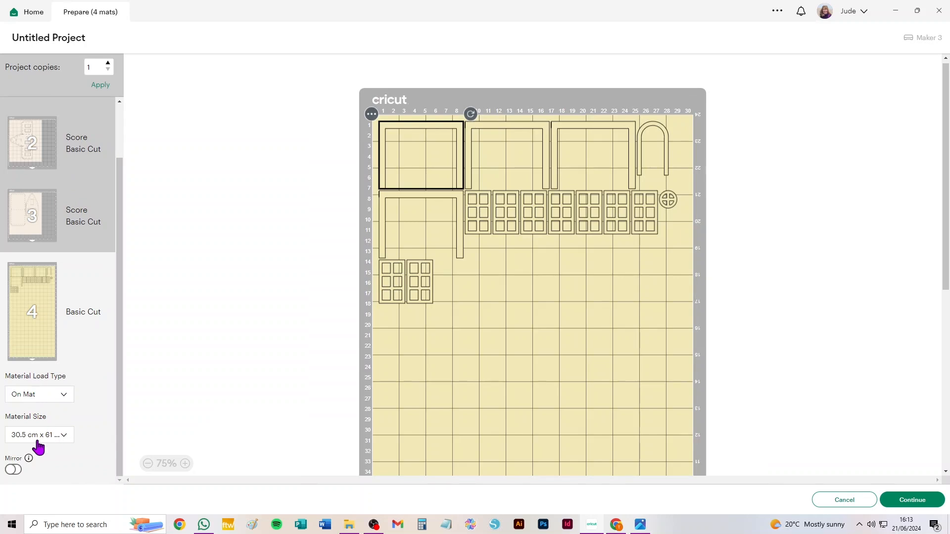
scroll(500, 283, up, 3)
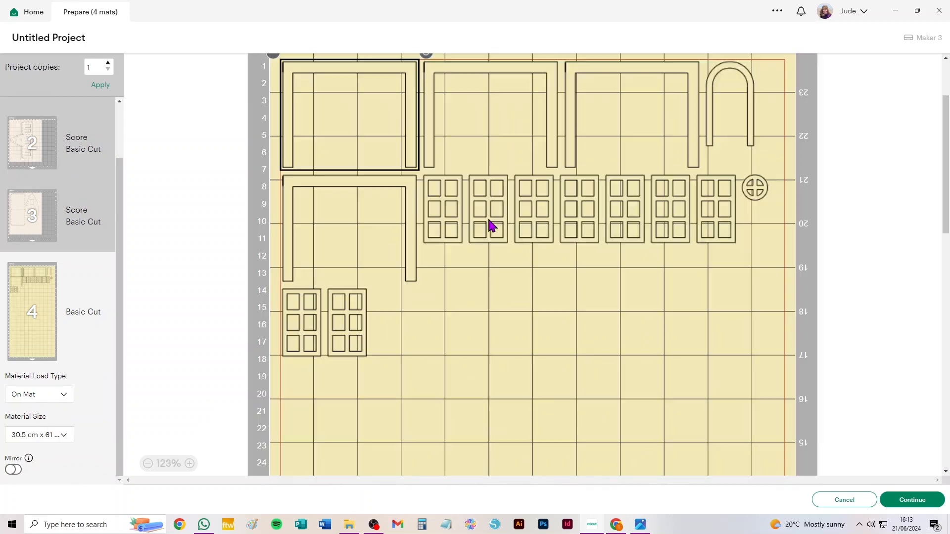
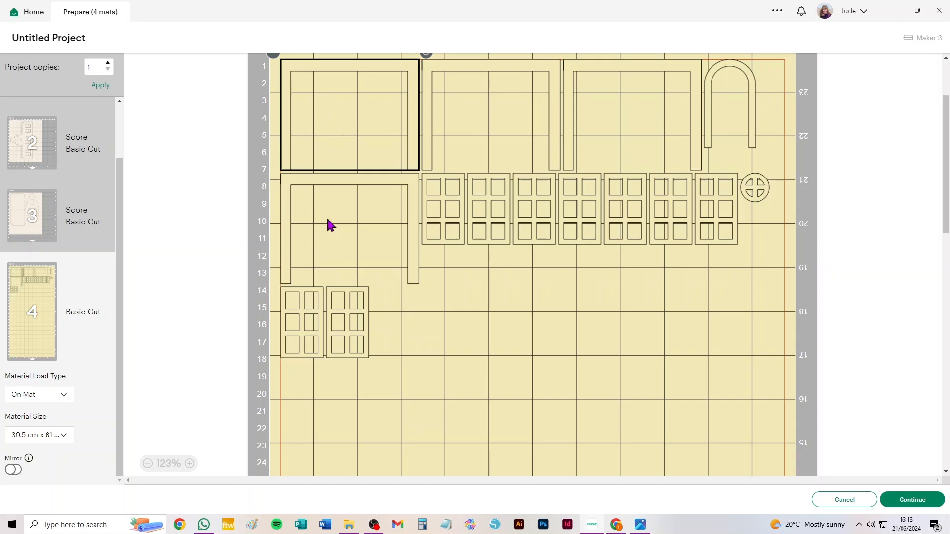
click(860, 501)
- Attach each of the four yellow frames to the windows and door inside it
drag(58, 304, 122, 225)
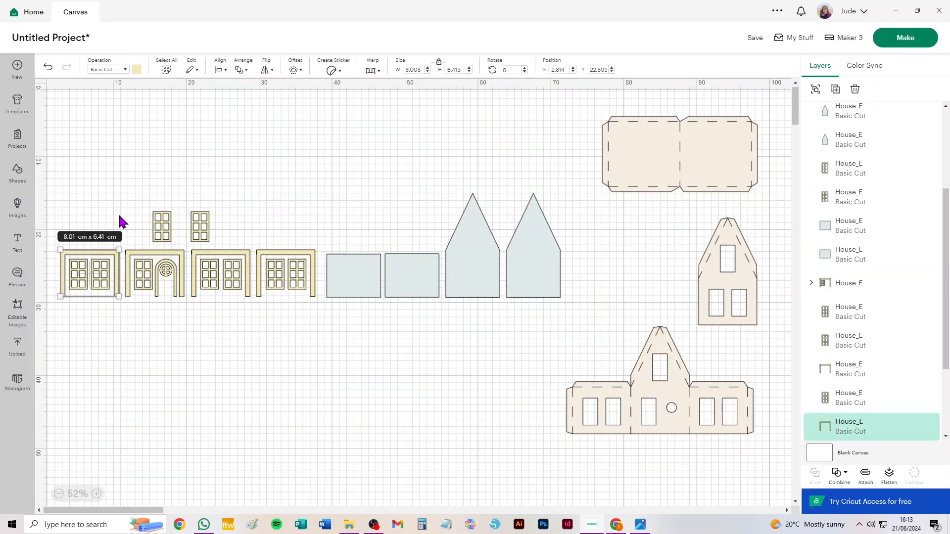
drag(186, 317, 120, 243)
drag(195, 314, 249, 246)
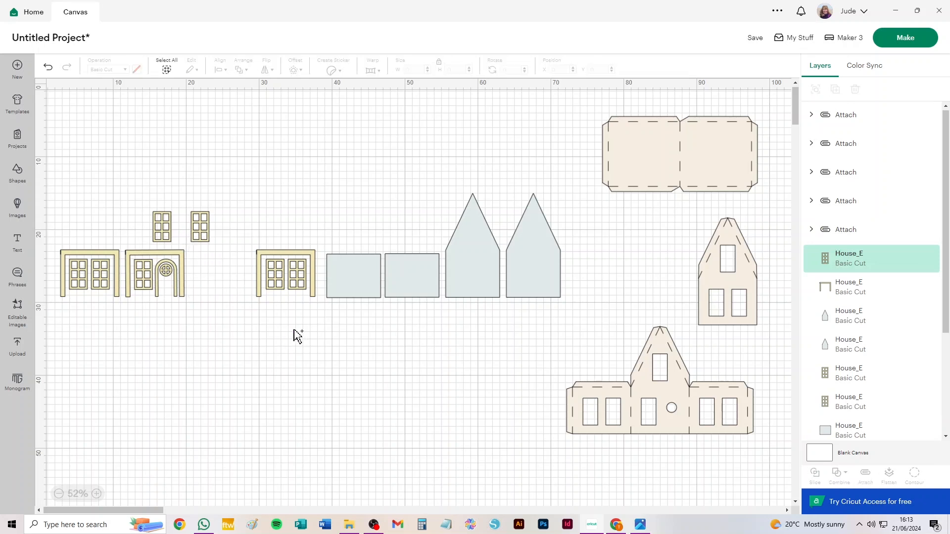
drag(320, 302, 257, 246)
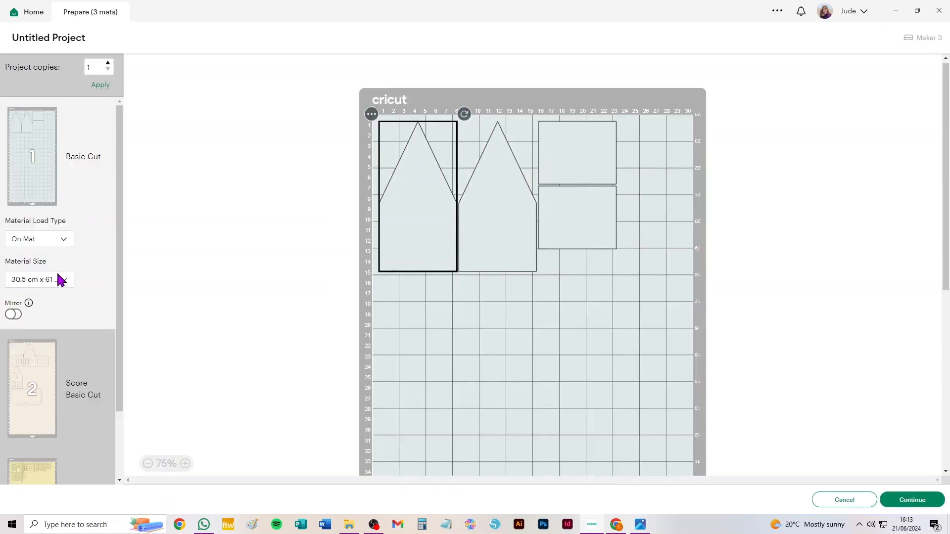
- In mat preparation, set mat 1's material size to A4 and mat 2's to 21.6 cm x 27.9 cm (Letter)
click(60, 280)
click(43, 324)
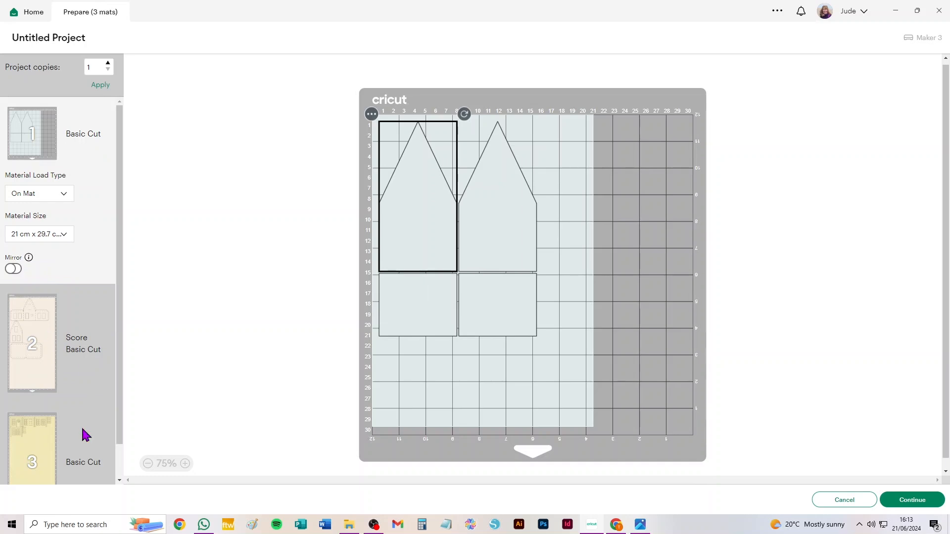
click(35, 344)
click(20, 353)
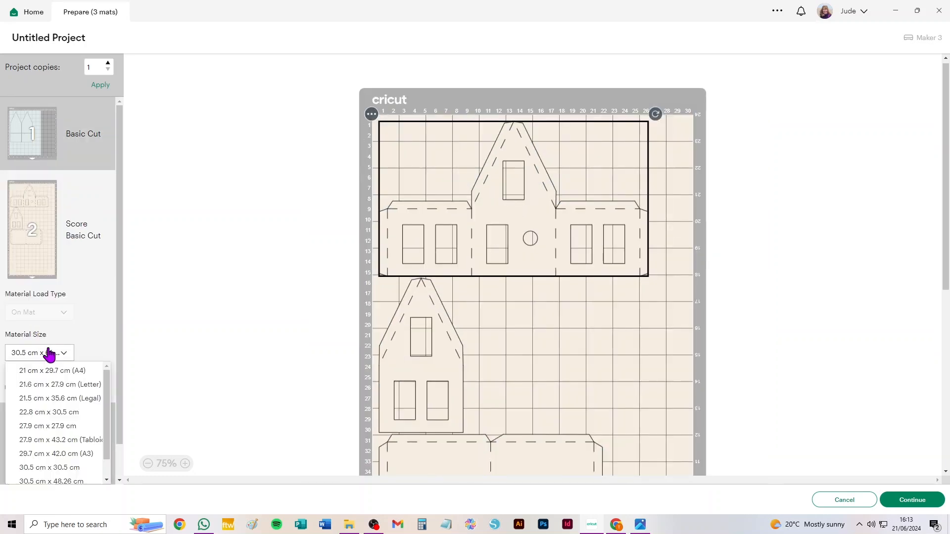
click(58, 372)
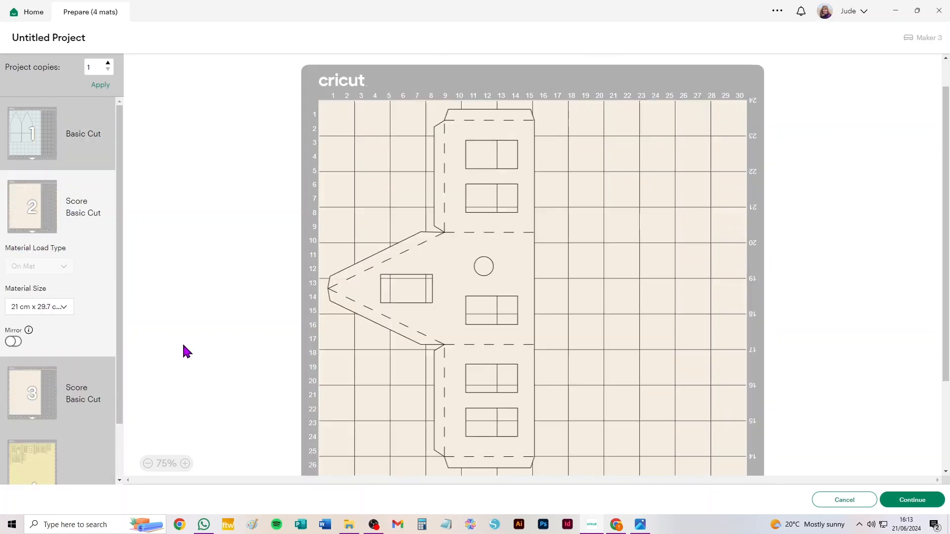
click(56, 311)
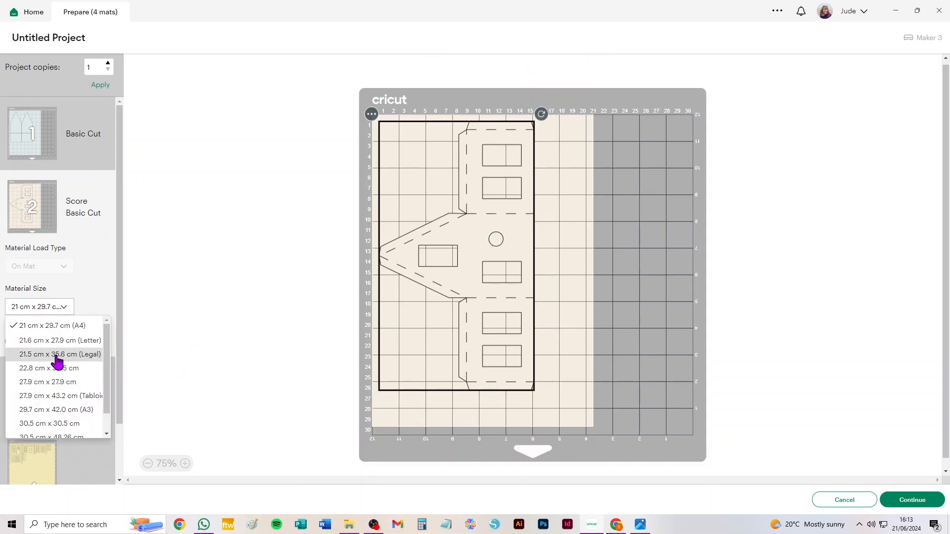
click(66, 340)
- Set the material size of mat 4 with the attached frames to 21 cm x 29.7 cm (A4), and return to the canvas
scroll(49, 379, down, 2)
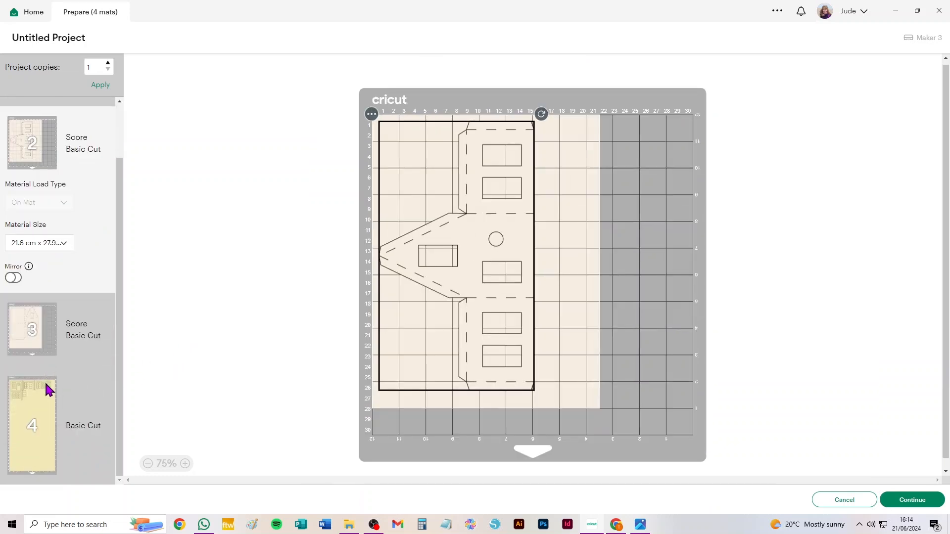
click(35, 425)
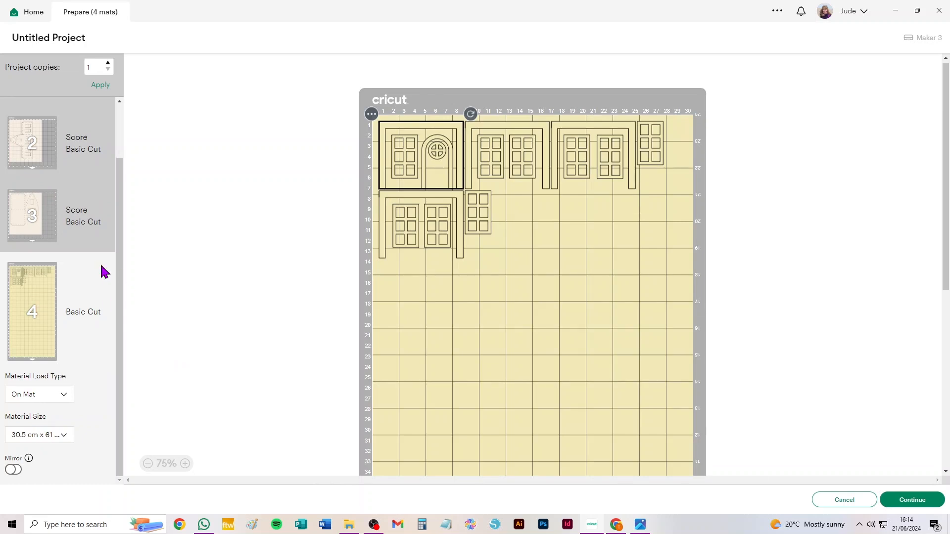
click(54, 437)
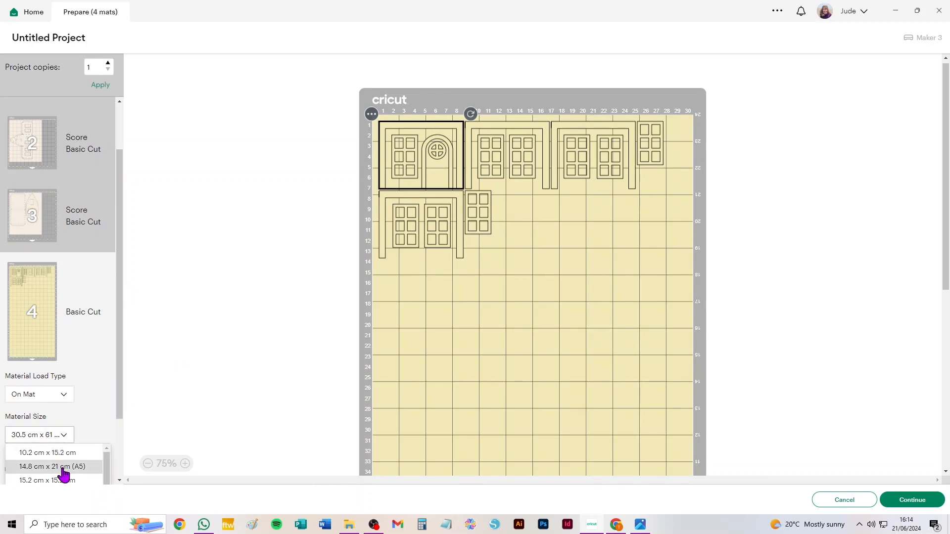
drag(106, 461, 102, 478)
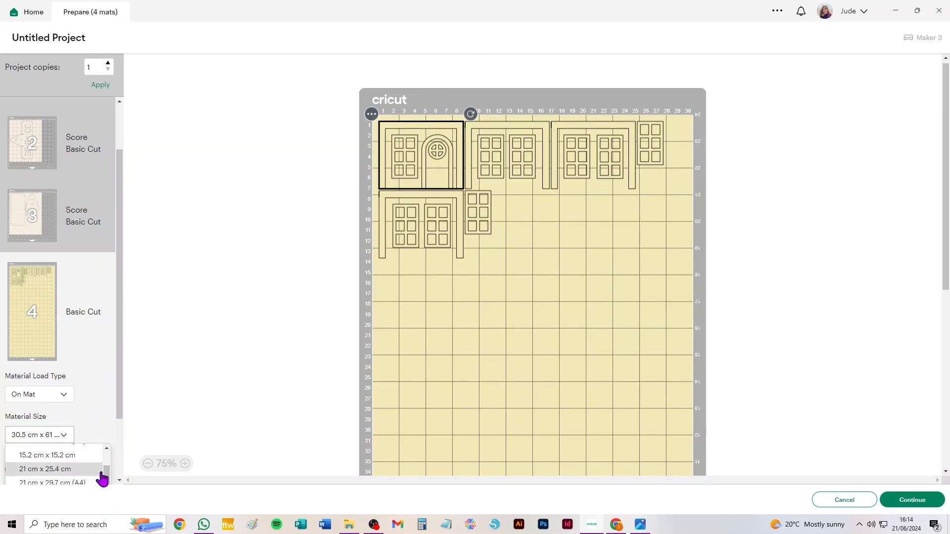
click(72, 480)
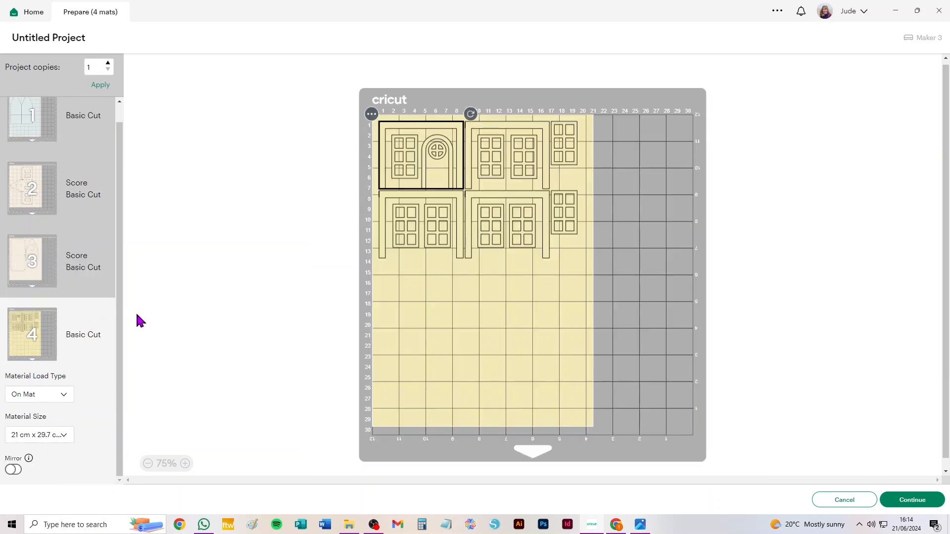
click(847, 498)
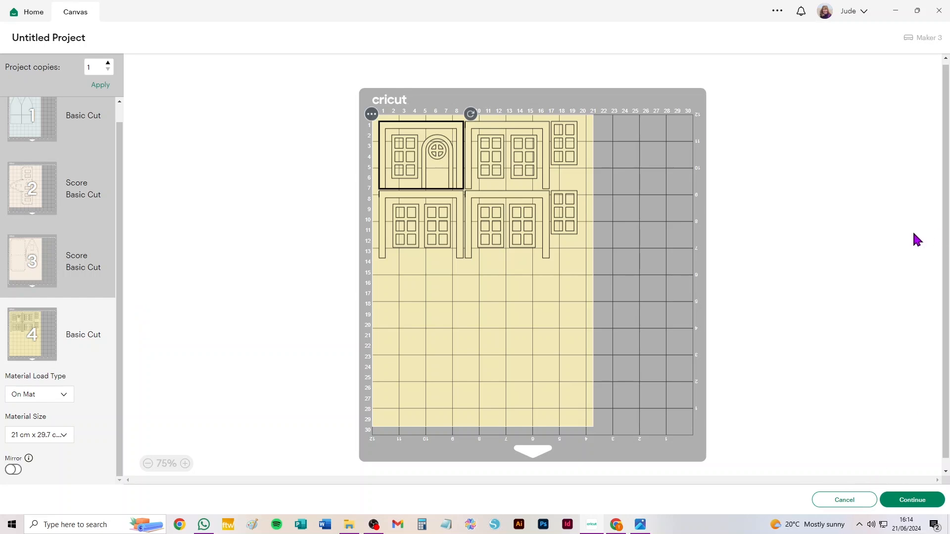
- Use Color Sync to consolidate the yellow #F3EAB7 frame and window layers into the cream wall colour
click(868, 66)
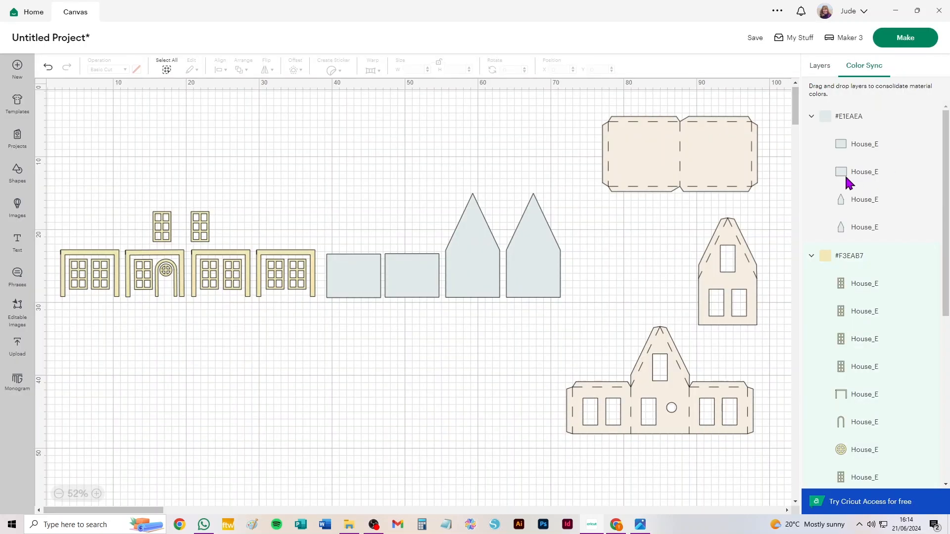
click(812, 117)
click(812, 145)
drag(856, 148, 860, 205)
- Prepare the recoloured project's mats and set the material size of mats 1 and 2 to 21 cm x 29.7 cm (A4)
click(900, 38)
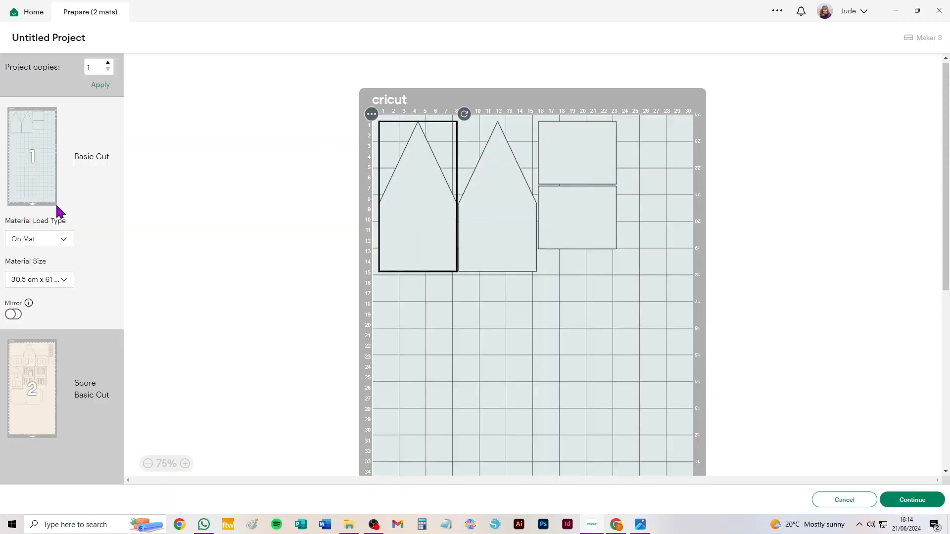
click(43, 283)
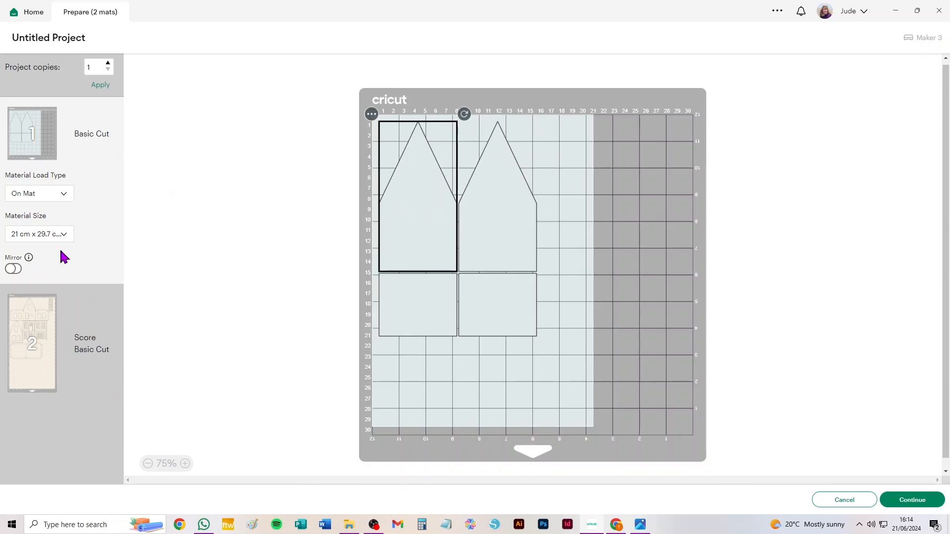
click(44, 331)
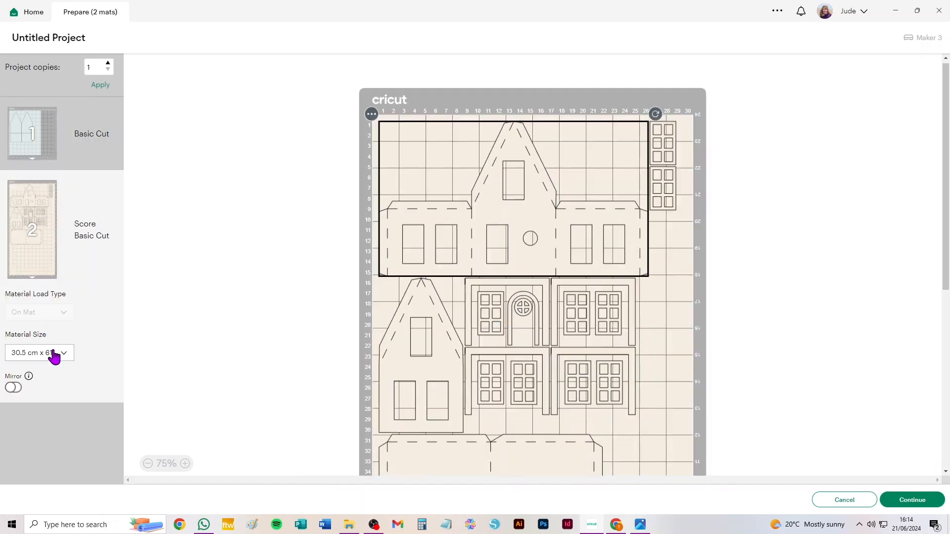
click(55, 354)
click(57, 373)
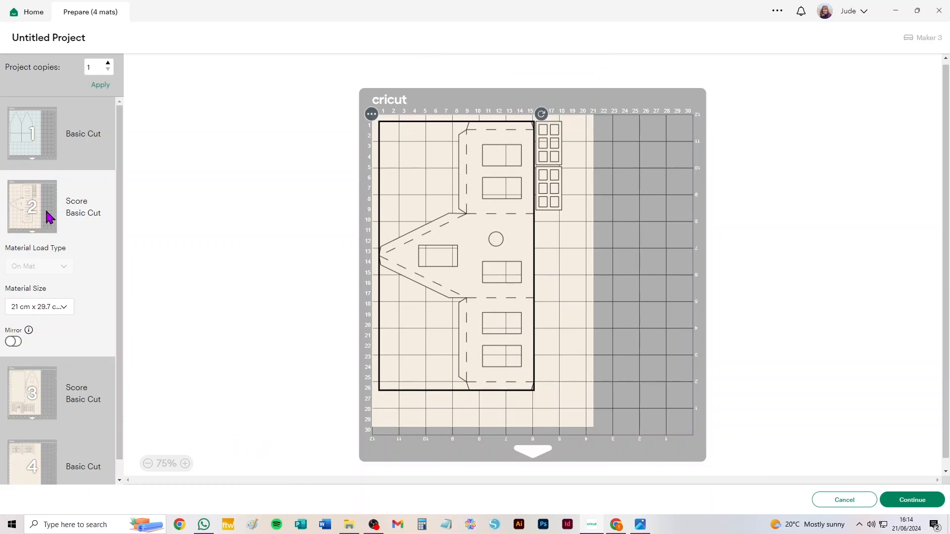
- On mat 2, place the house wall piece in the lower right corner of the A4 sheet and move both window pieces into the free space
click(551, 156)
drag(511, 262, 563, 292)
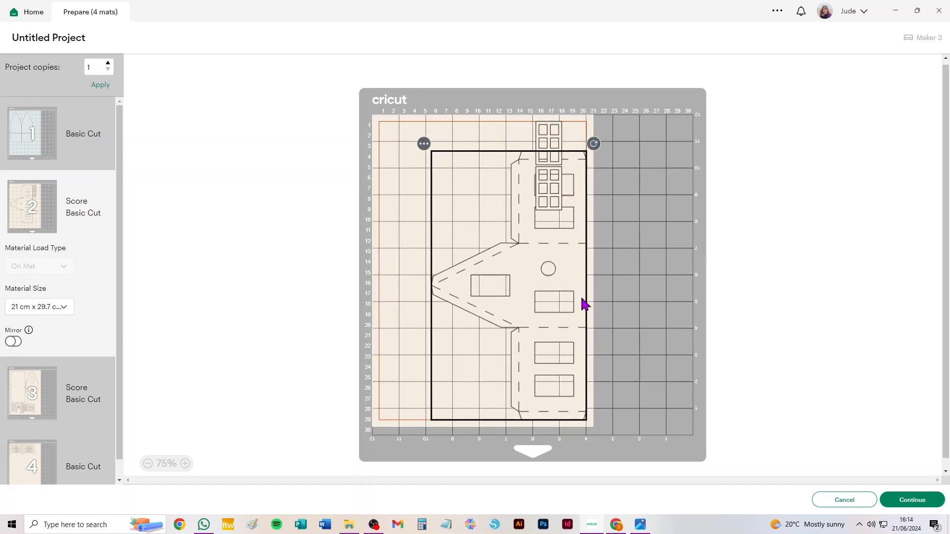
drag(552, 144, 495, 400)
drag(552, 190, 499, 216)
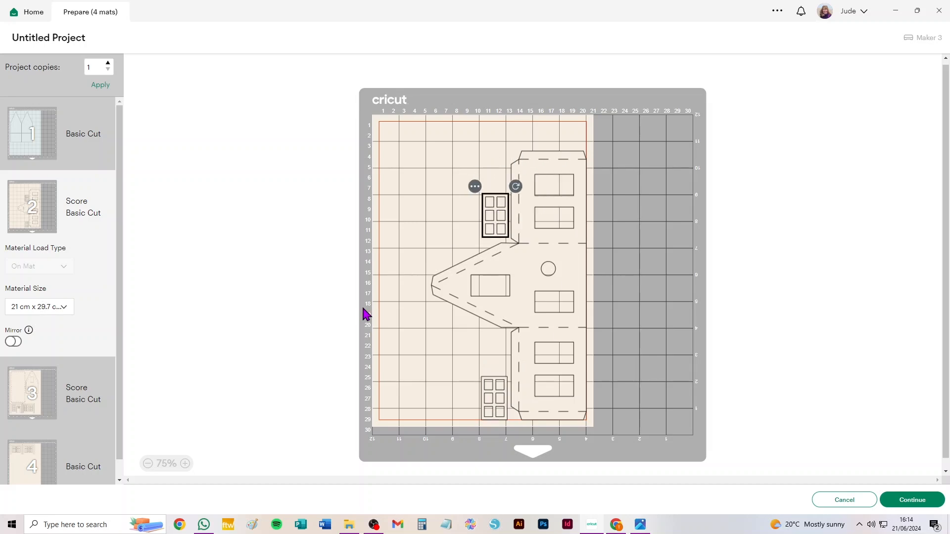
- Move both window frames from mat 4 to mat 2
click(22, 454)
drag(305, 98, 684, 286)
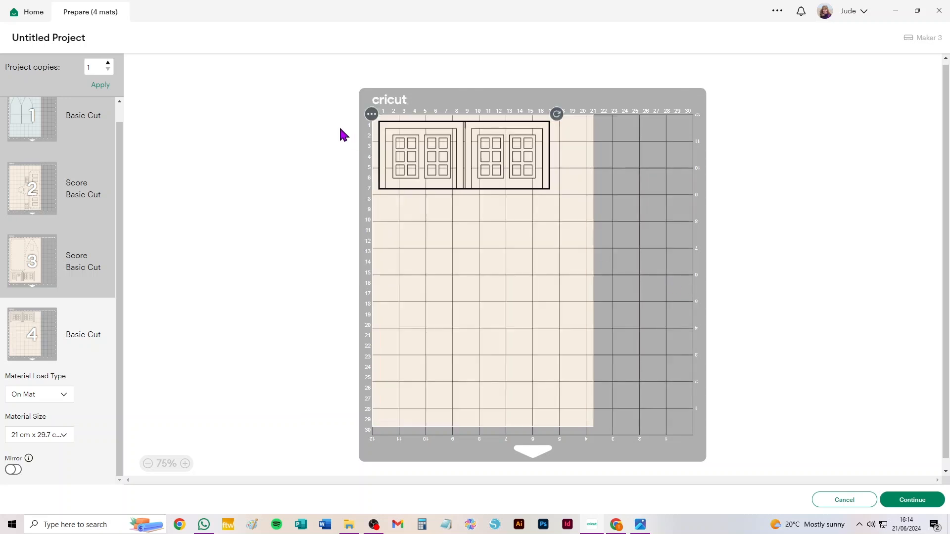
click(372, 115)
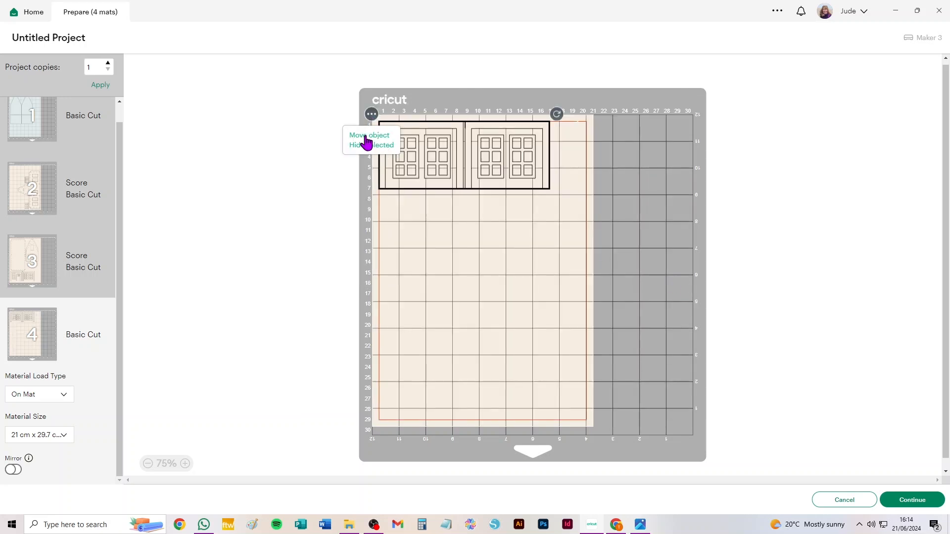
click(369, 135)
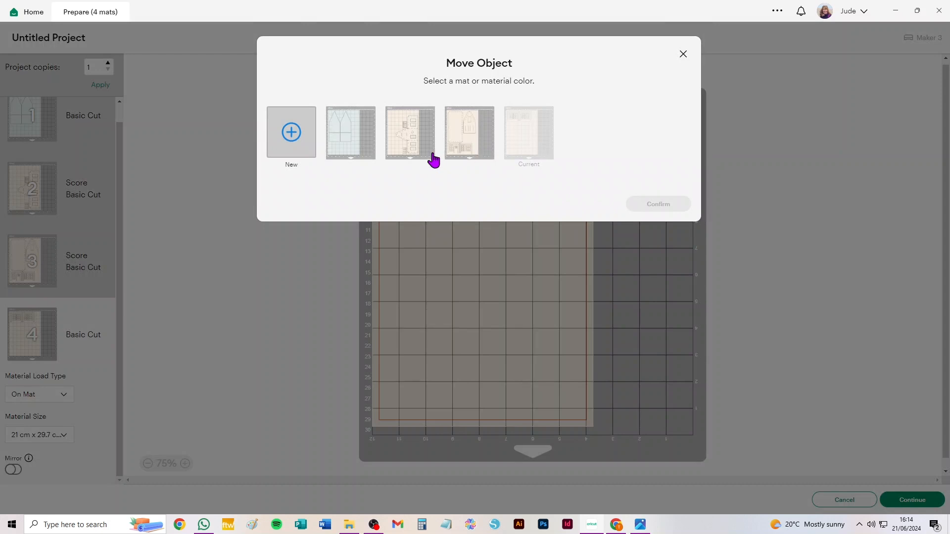
click(404, 132)
click(656, 205)
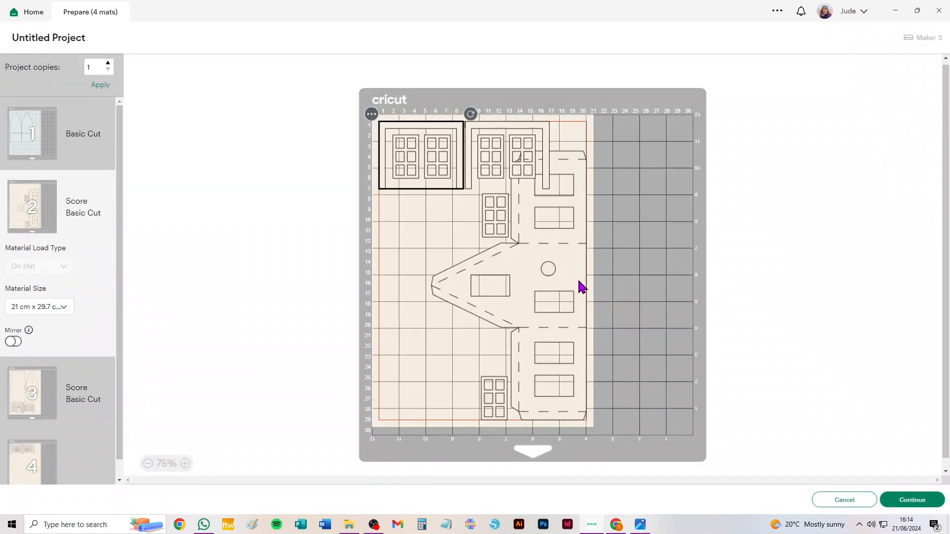
- Arrange the two large frames and two small windows around the wall piece on mat 2 without overlaps
drag(426, 164, 427, 236)
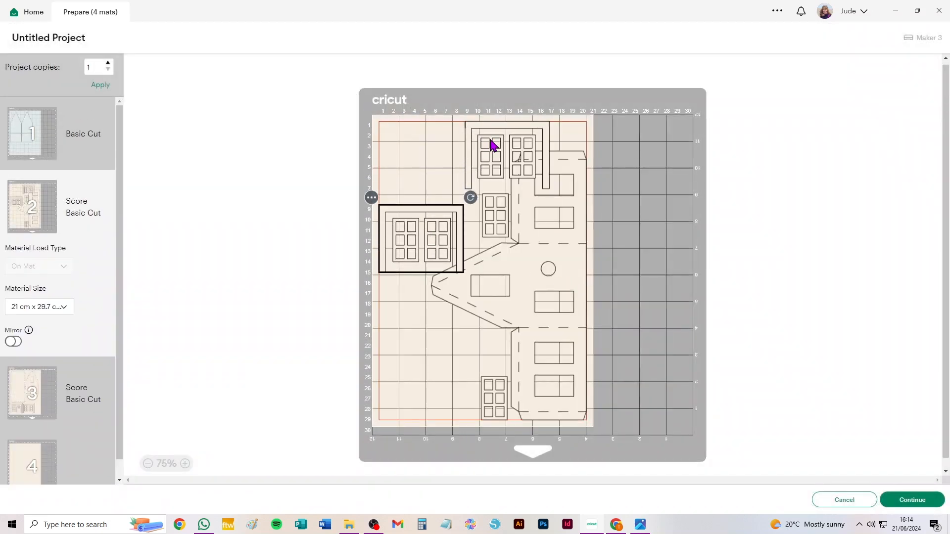
drag(490, 144, 405, 119)
drag(406, 259, 372, 362)
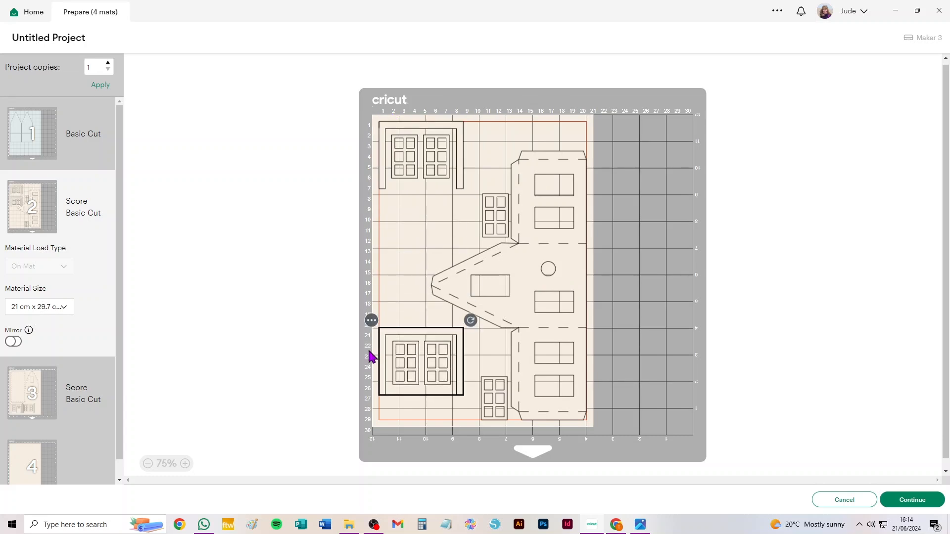
drag(488, 229, 406, 239)
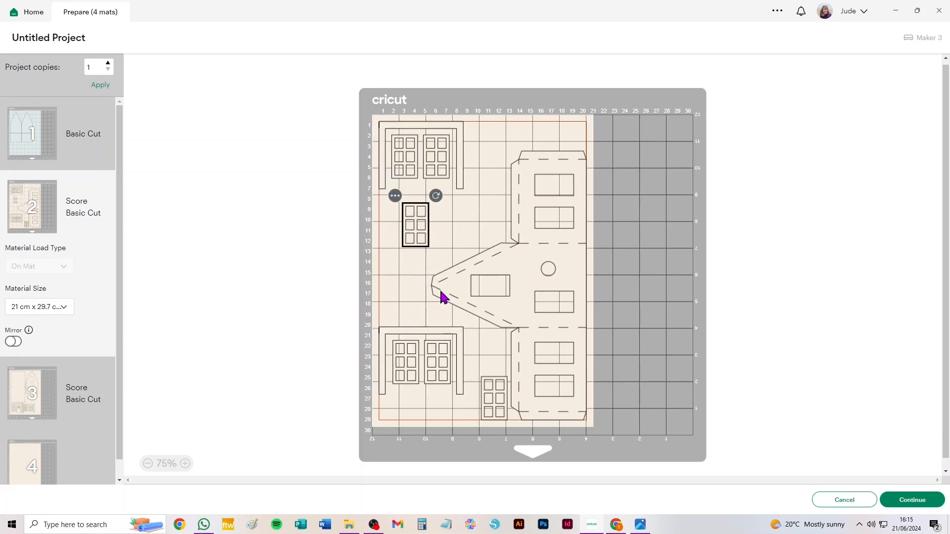
drag(501, 404, 496, 374)
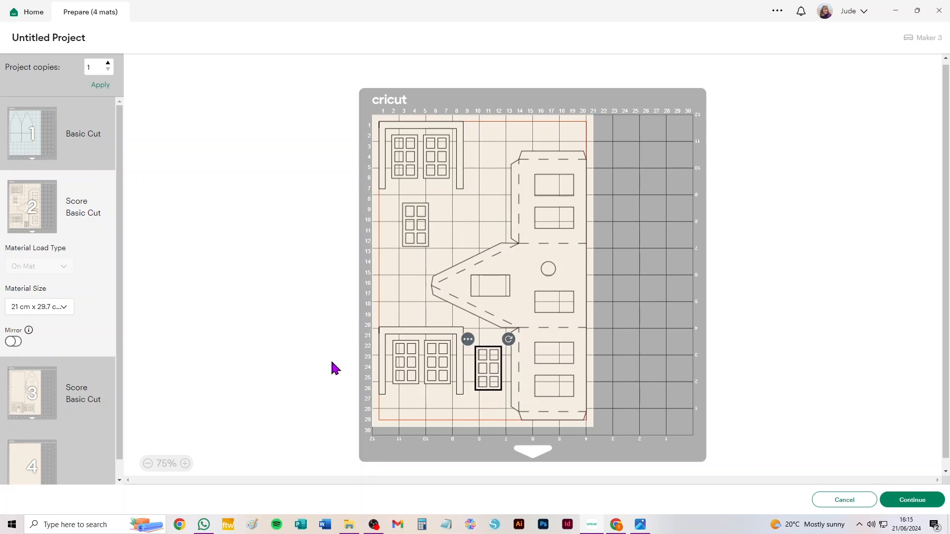
- Set mat 2's material size to 21.6 cm x 27.9 cm (Letter), with the wall piece lower right and both small windows upper left
click(63, 308)
click(66, 342)
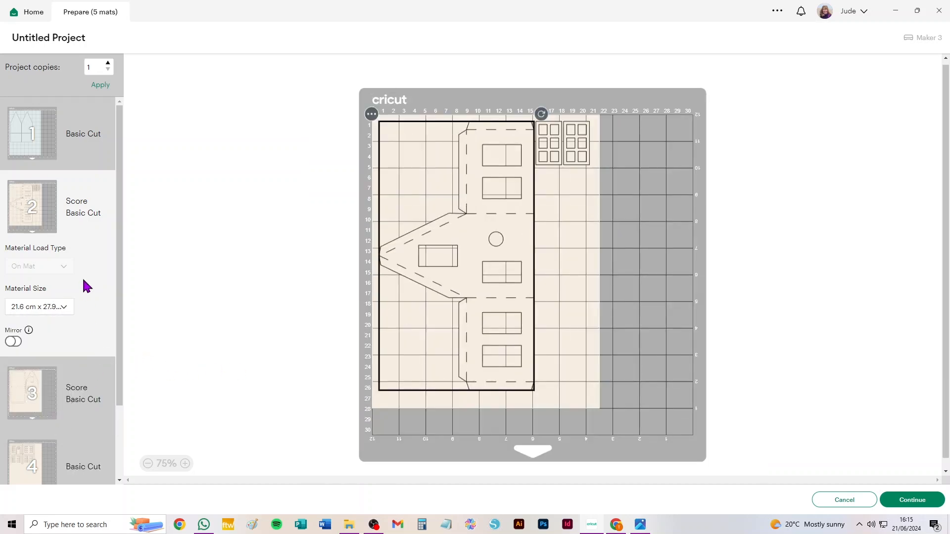
drag(448, 236, 506, 252)
drag(548, 145, 391, 144)
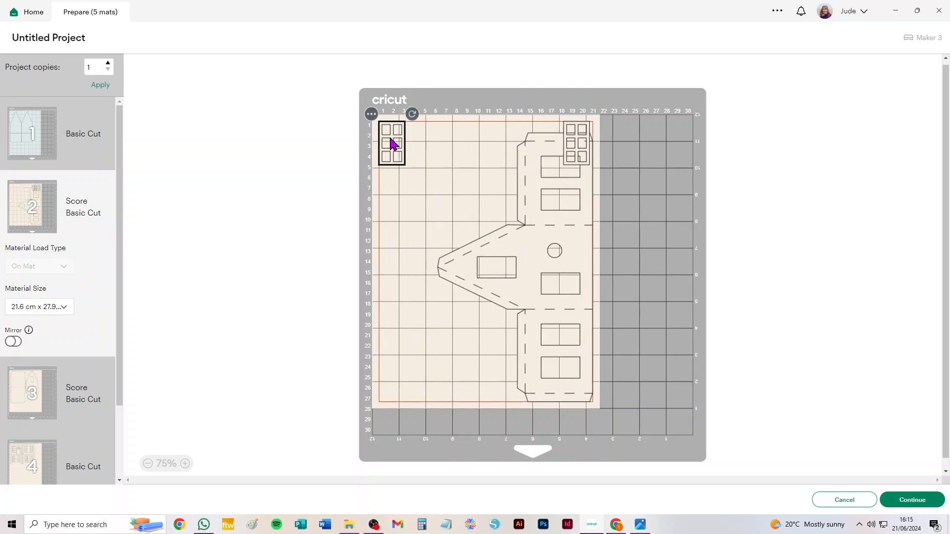
drag(576, 150, 427, 145)
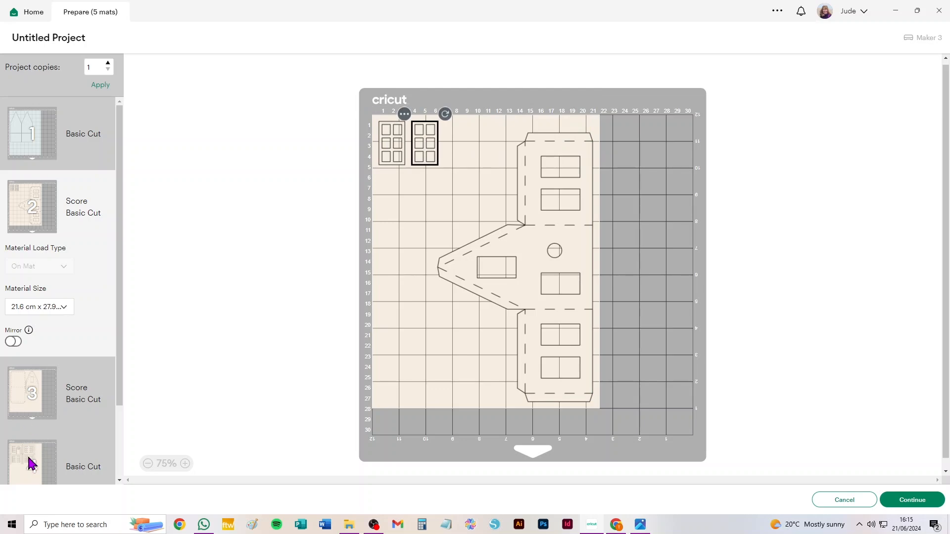
- Shift the gabled house front to the right edge of mat 3 and move the upper two frames from mat 4 to mat 3
click(36, 398)
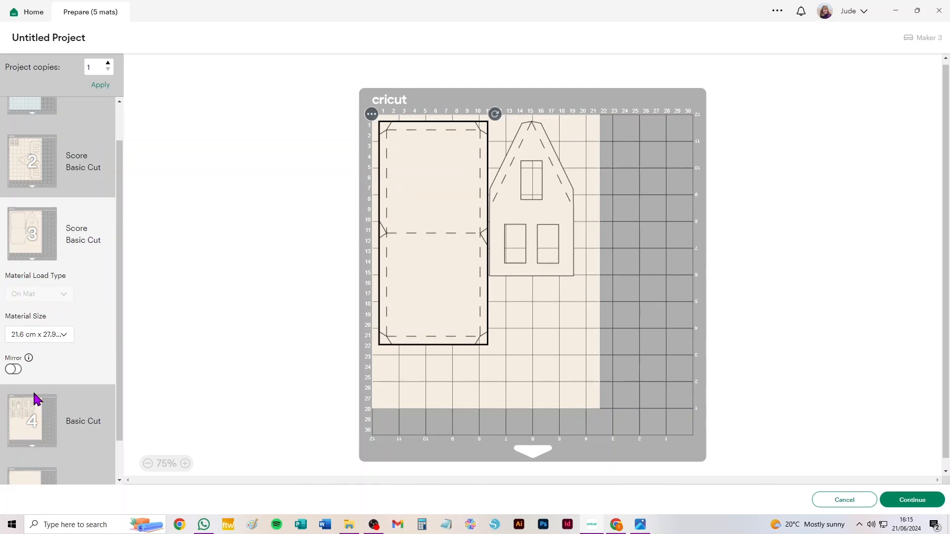
drag(525, 212, 543, 212)
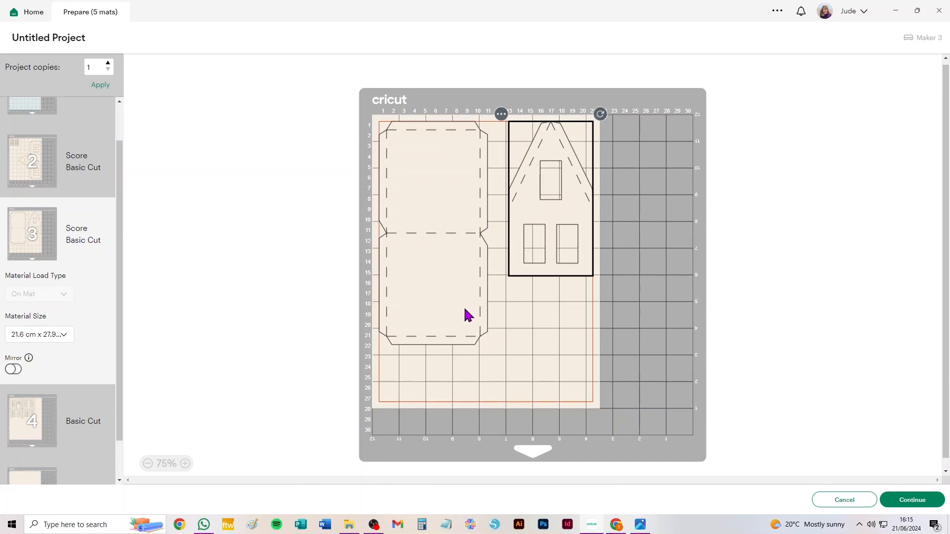
click(12, 417)
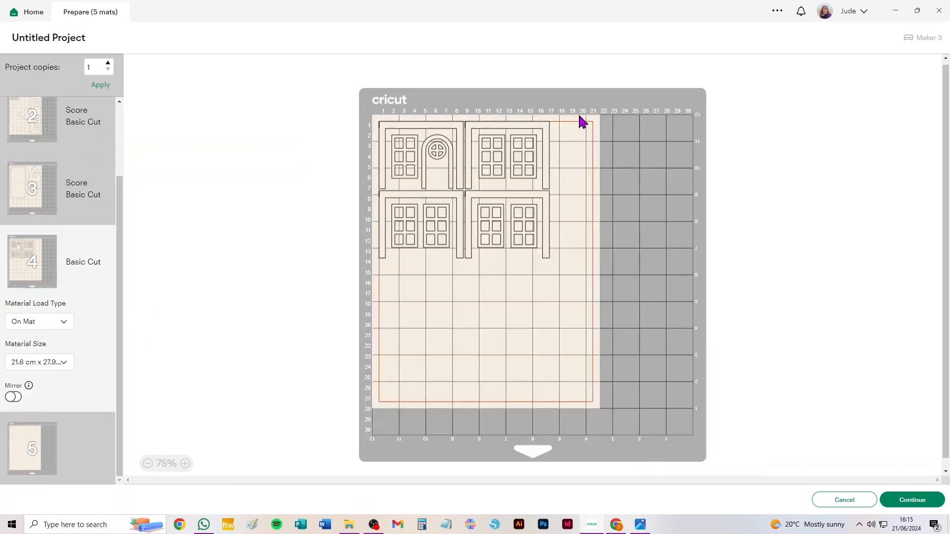
drag(574, 122, 352, 177)
click(372, 114)
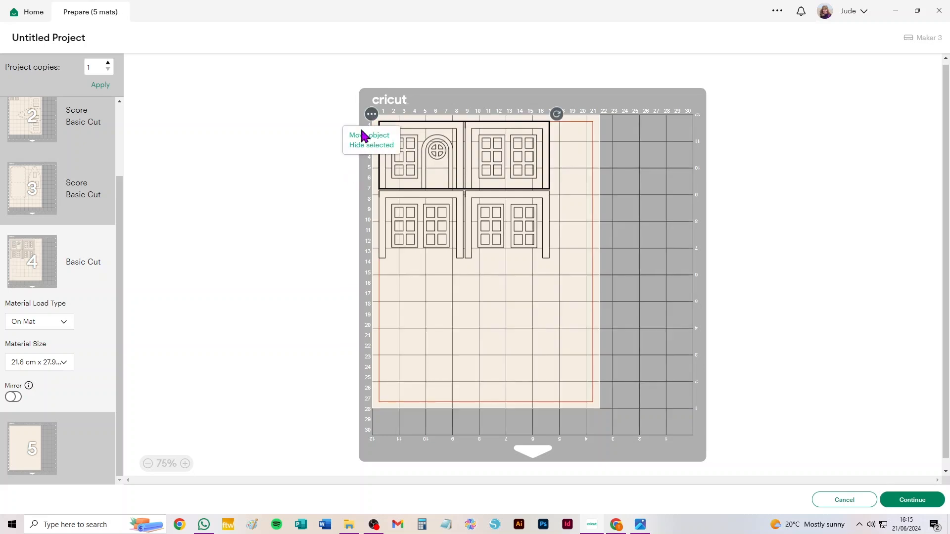
click(365, 136)
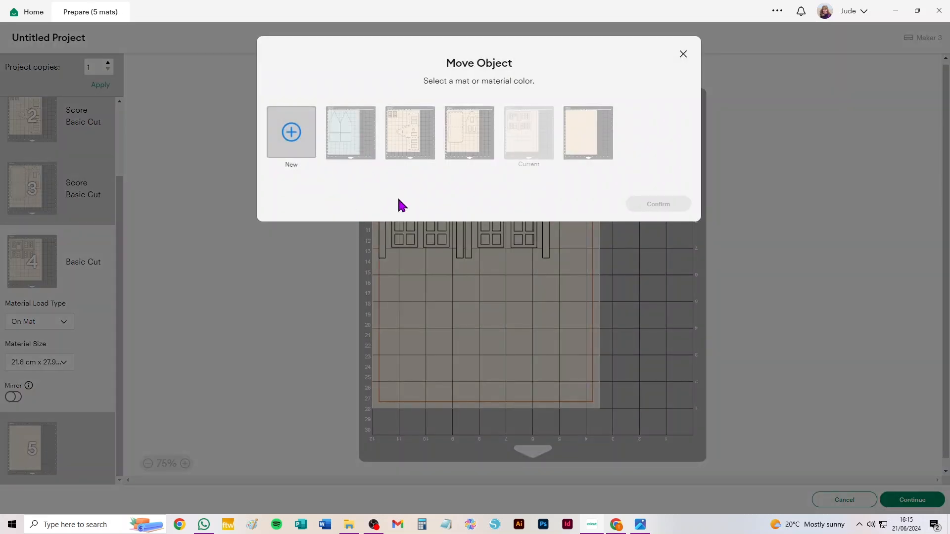
click(464, 144)
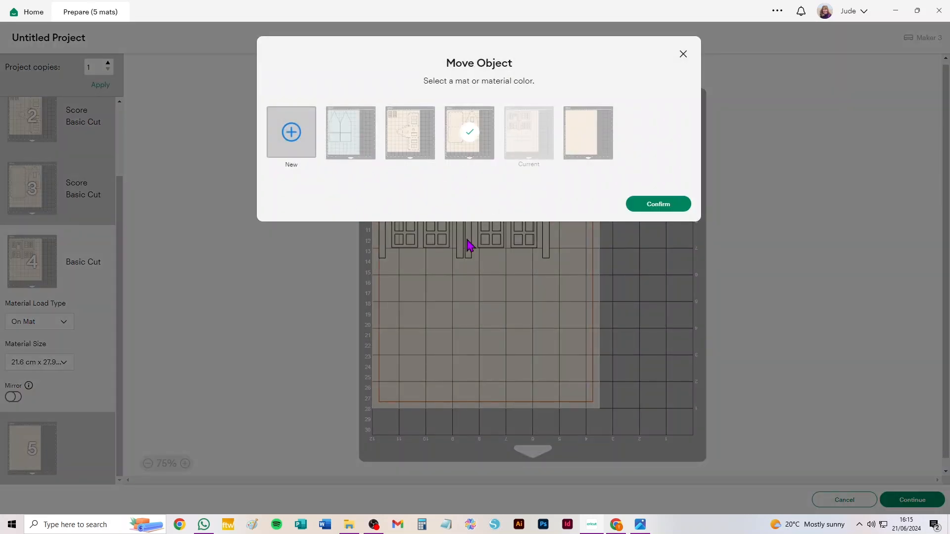
click(662, 205)
- On mat 3, place the two-window frame beneath the house front and the door frame at the lower end of the large rectangular piece
click(611, 138)
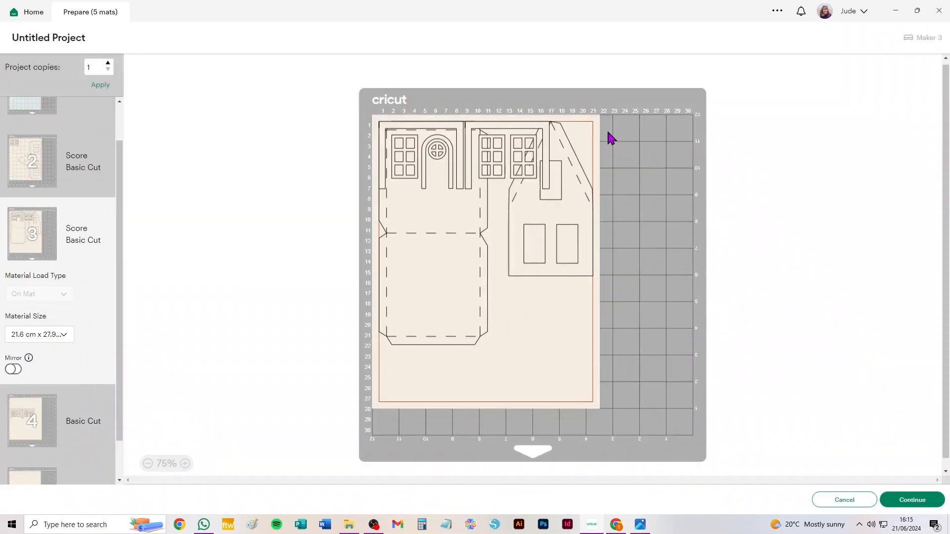
drag(548, 134, 589, 297)
drag(459, 143, 468, 376)
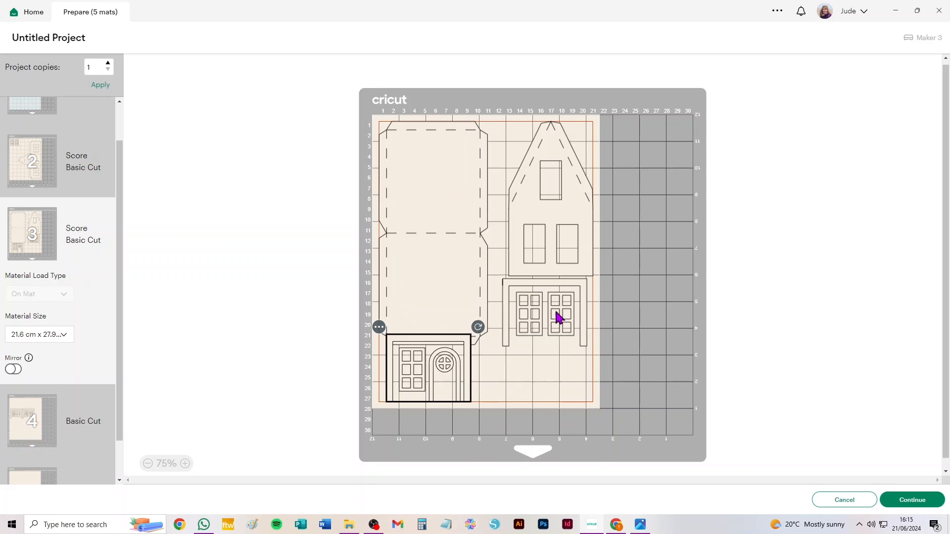
- Try rotating and repositioning the large rectangular piece on mat 3 to make room for the door frame
click(442, 182)
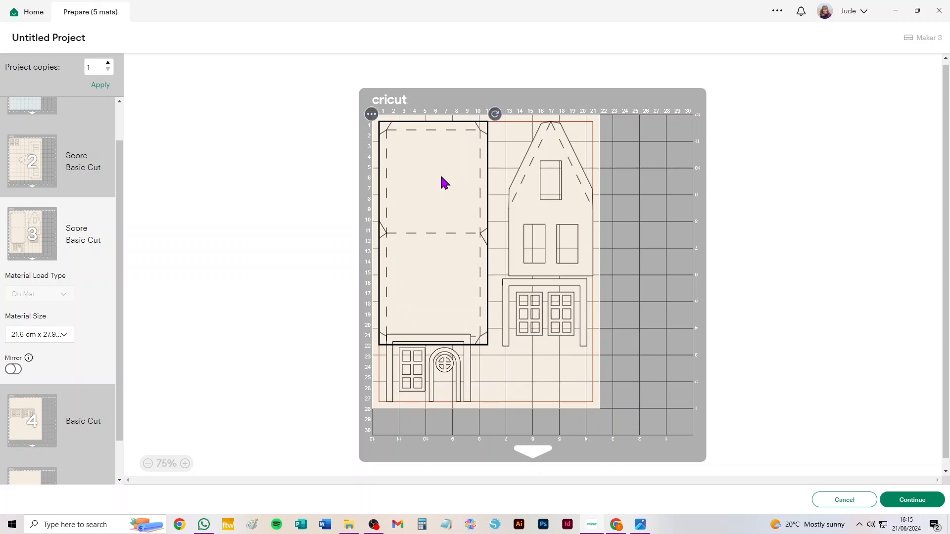
click(496, 113)
click(465, 163)
drag(495, 111, 555, 311)
drag(428, 276, 386, 248)
- Move the overlapping door frame from mat 3 to mat 2
click(441, 365)
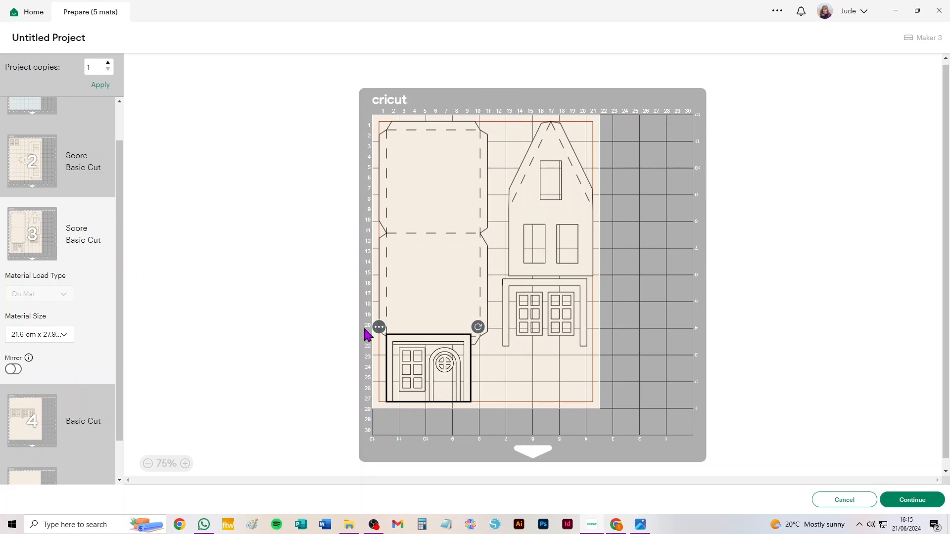
click(379, 327)
click(367, 352)
click(404, 128)
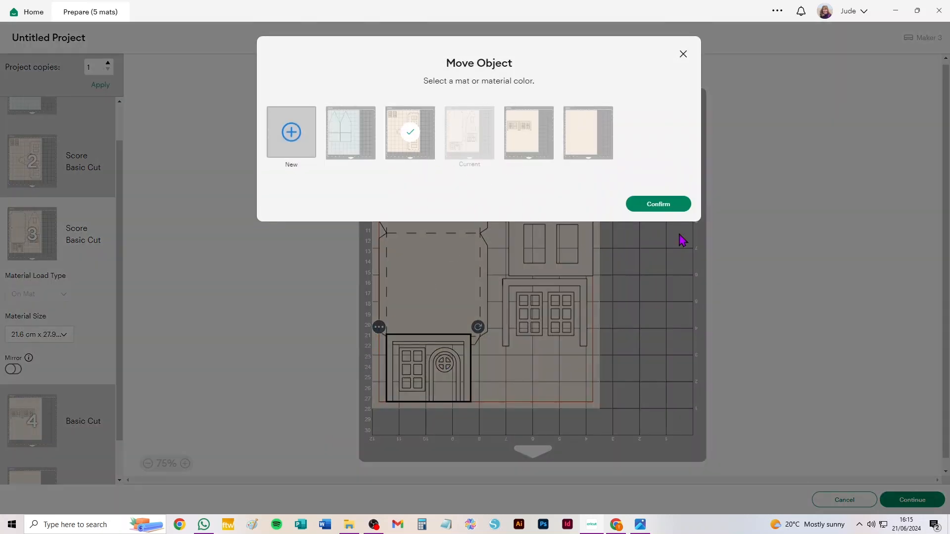
click(677, 205)
- Rotate the door frame a quarter turn and place it beside the two small windows at the upper edge of mat 2
drag(444, 352, 436, 194)
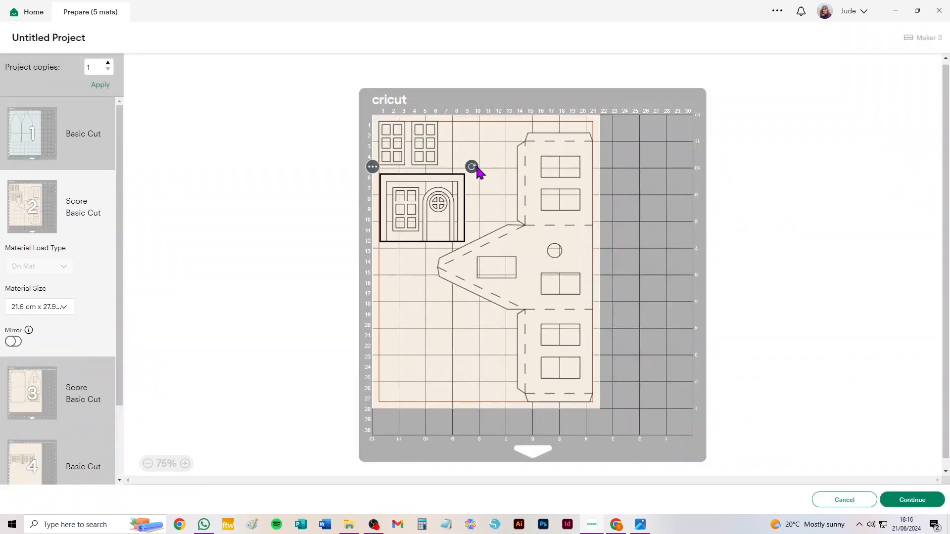
drag(473, 168, 478, 267)
drag(436, 206, 478, 148)
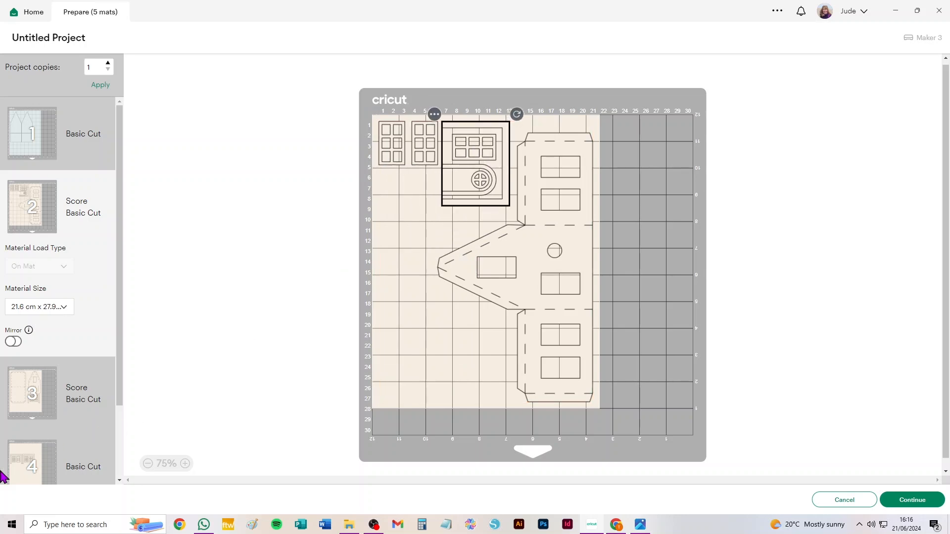
- Move the remaining two window frames from mat 4 to mat 2
click(58, 458)
drag(307, 155, 673, 329)
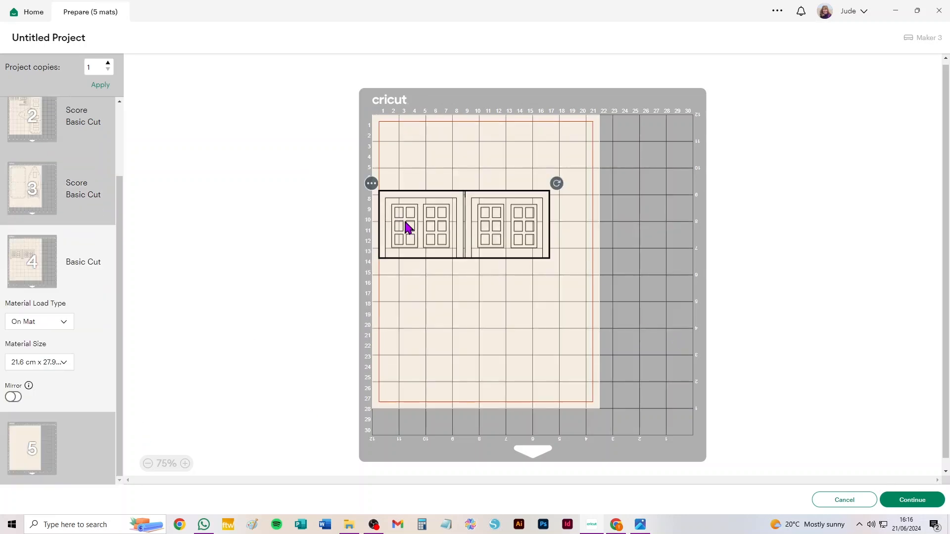
click(372, 183)
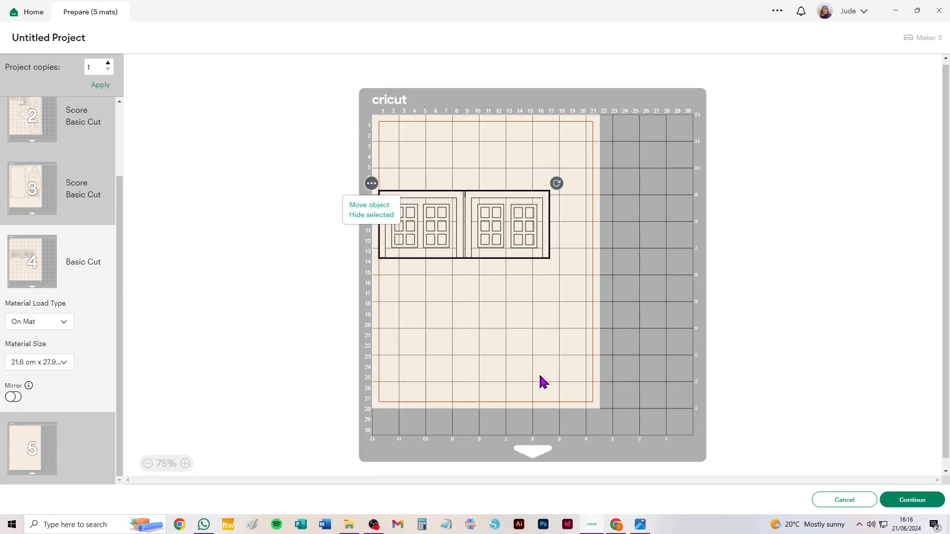
click(356, 207)
click(421, 149)
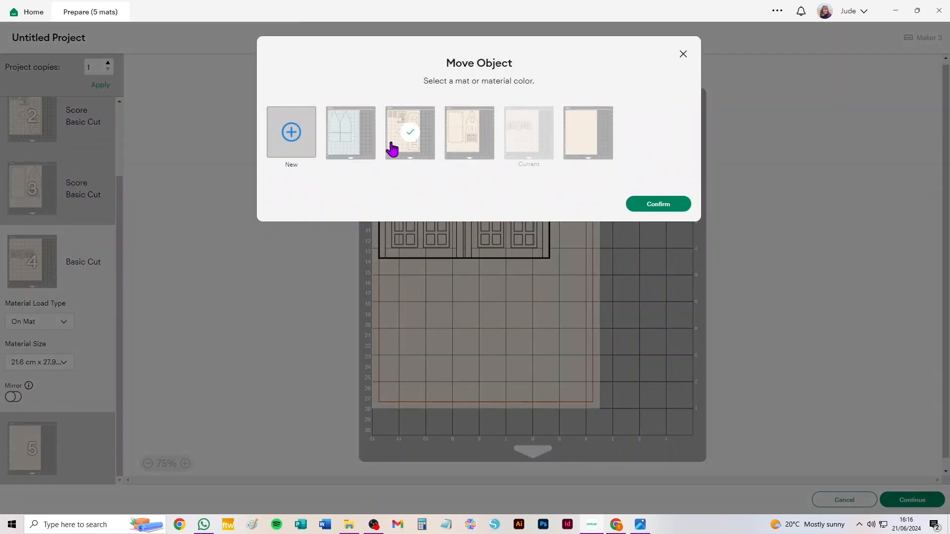
click(659, 208)
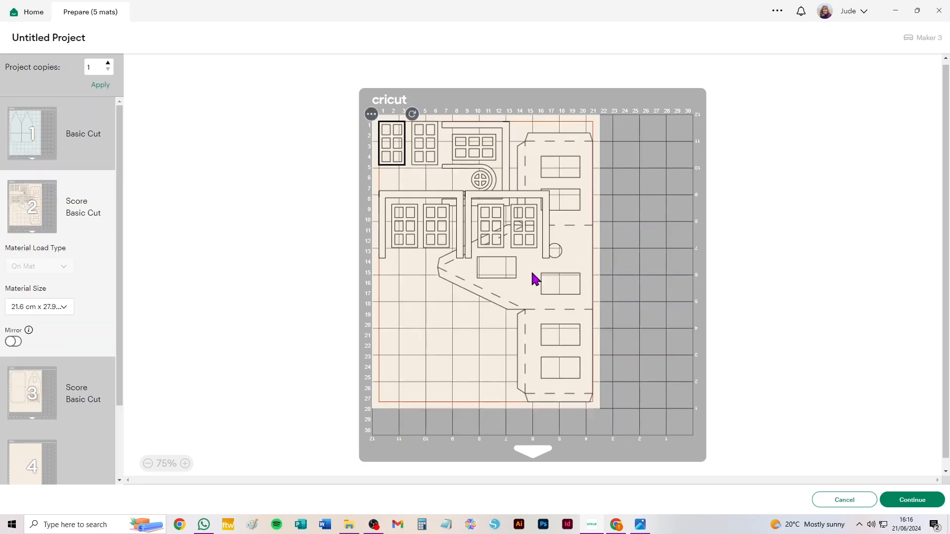
- Rotate one two-window frame a quarter turn and place it at the lower edge of mat 2, next to the wall piece
click(463, 311)
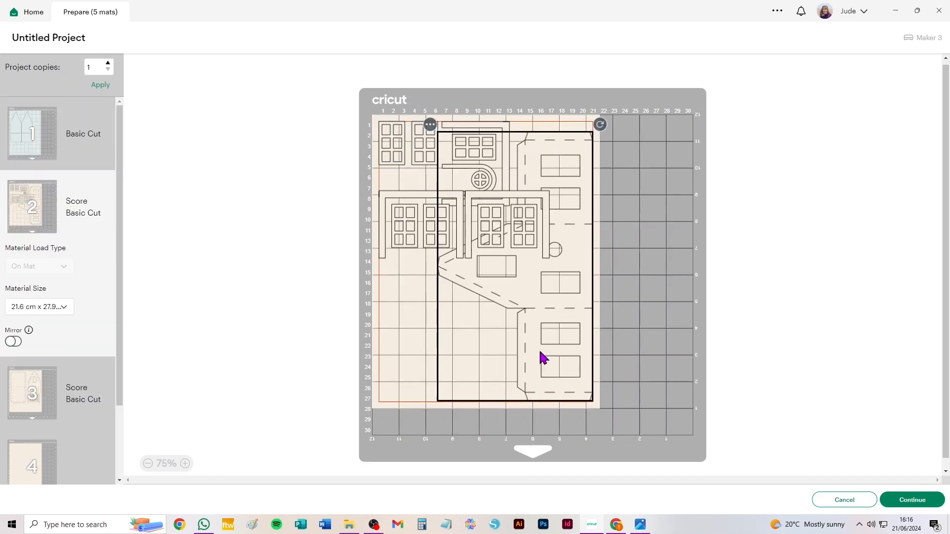
click(394, 218)
drag(392, 213, 388, 383)
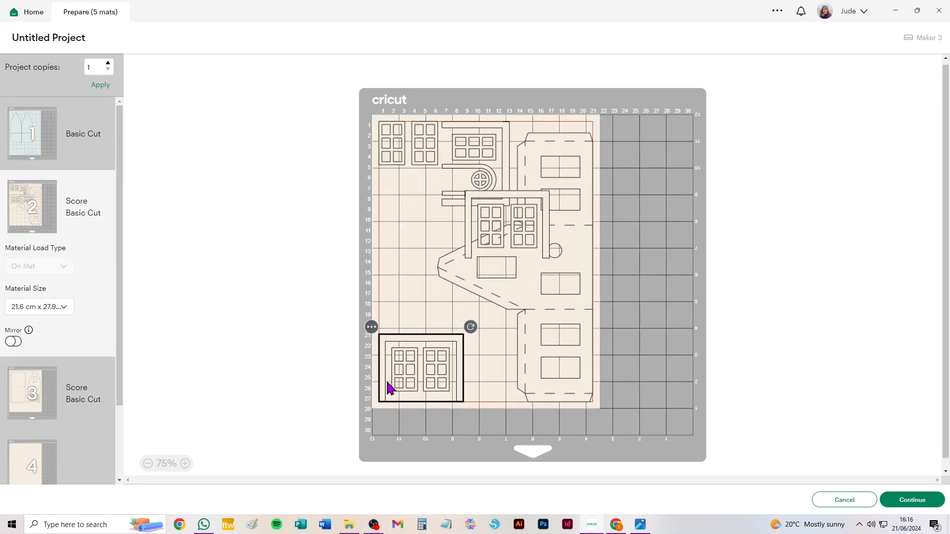
drag(474, 328, 332, 255)
drag(399, 403, 490, 391)
- Rotate the other two-window frame a quarter turn and place it in the lower left corner of mat 2
drag(493, 231, 407, 265)
drag(471, 219, 356, 180)
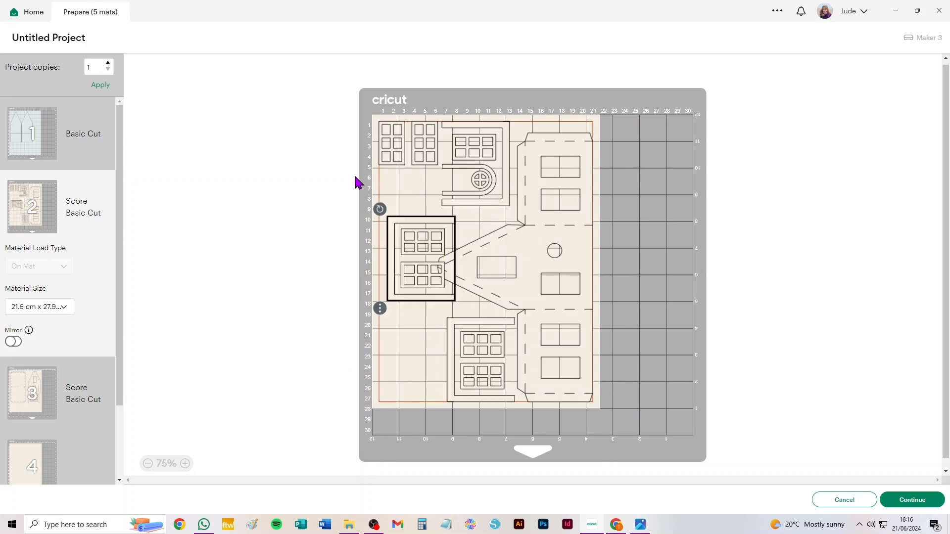
drag(426, 233, 372, 354)
click(346, 305)
- Nudge the frame beside the wall piece slightly right to separate it from the corner frame
click(480, 352)
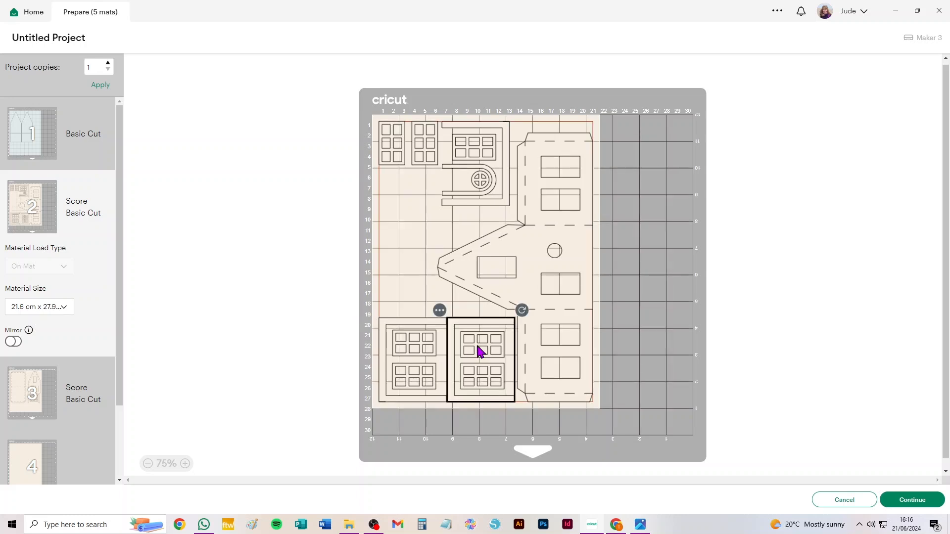
key(Right)
key(Right)
key(Right)
key(Right)
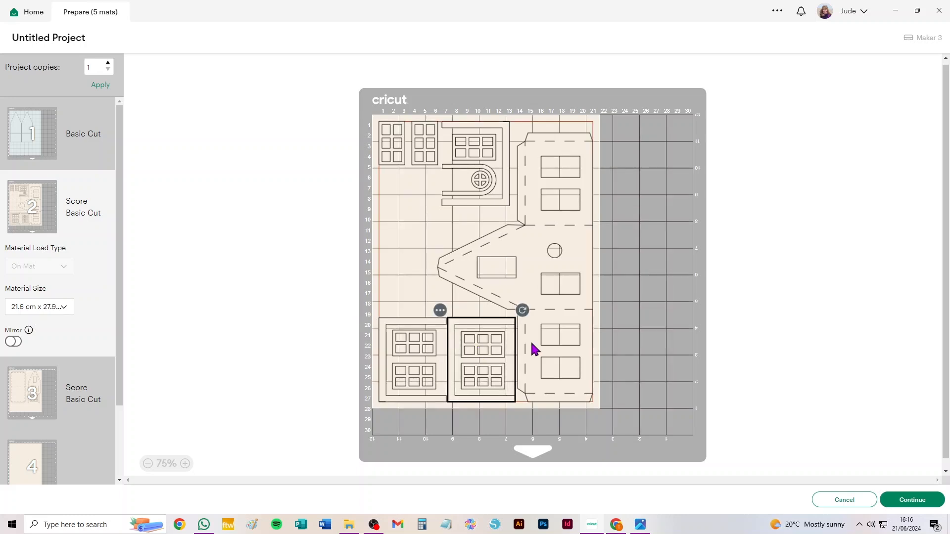
- Set mat 2's material size to 30.5 cm x 30.5 cm
click(321, 246)
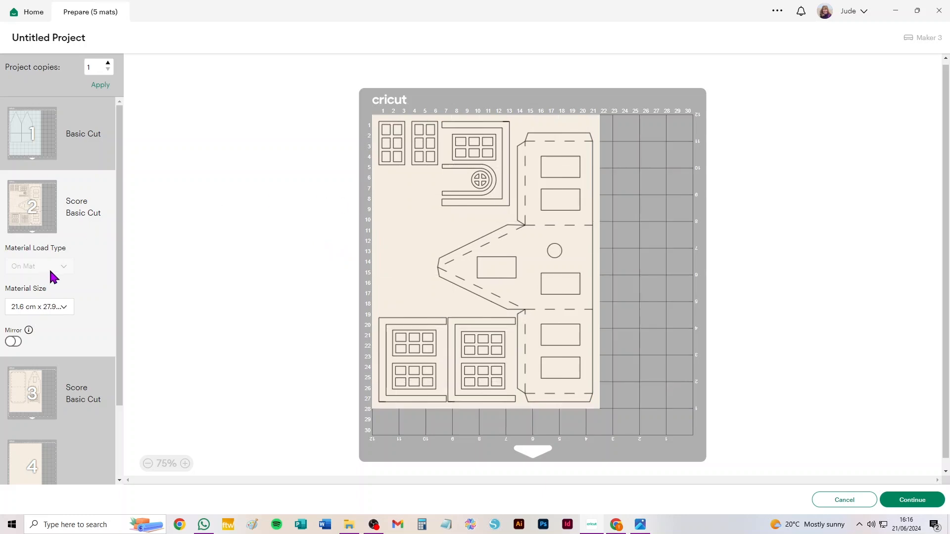
scroll(52, 277, down, 2)
scroll(69, 289, up, 2)
click(63, 307)
click(55, 426)
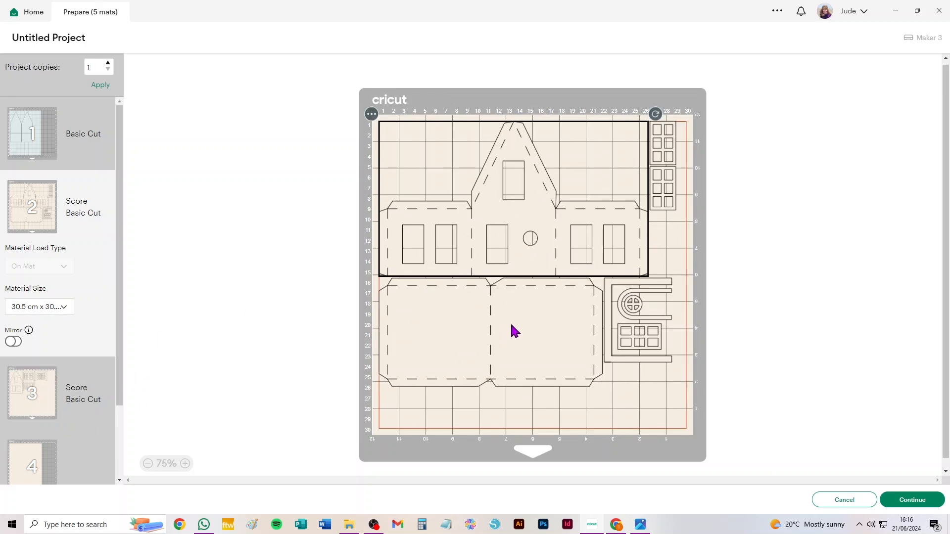
- Rearrange mat 2 with the roof piece at the lower edge, the wall piece spaced above it and the door frame near the lower right corner
drag(512, 330, 483, 402)
drag(506, 231, 494, 275)
drag(650, 347, 669, 432)
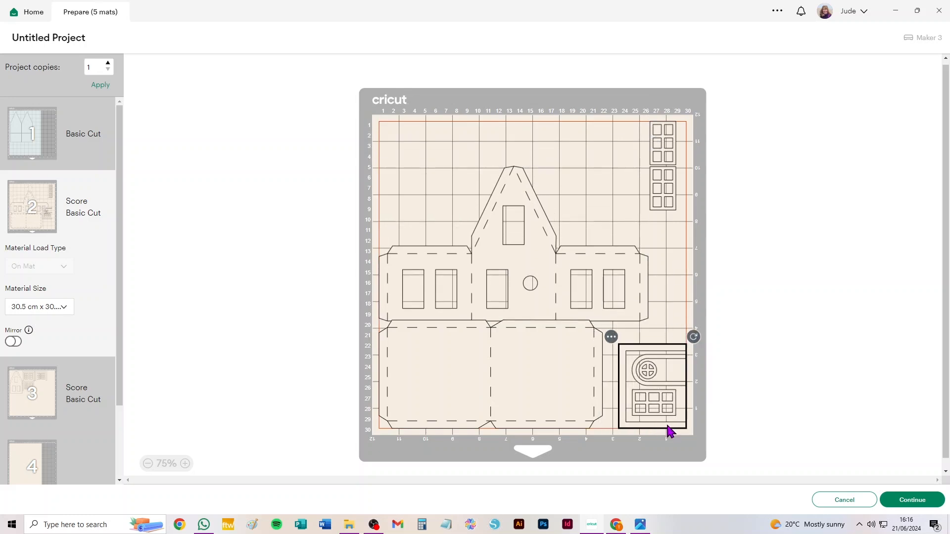
drag(666, 426, 658, 429)
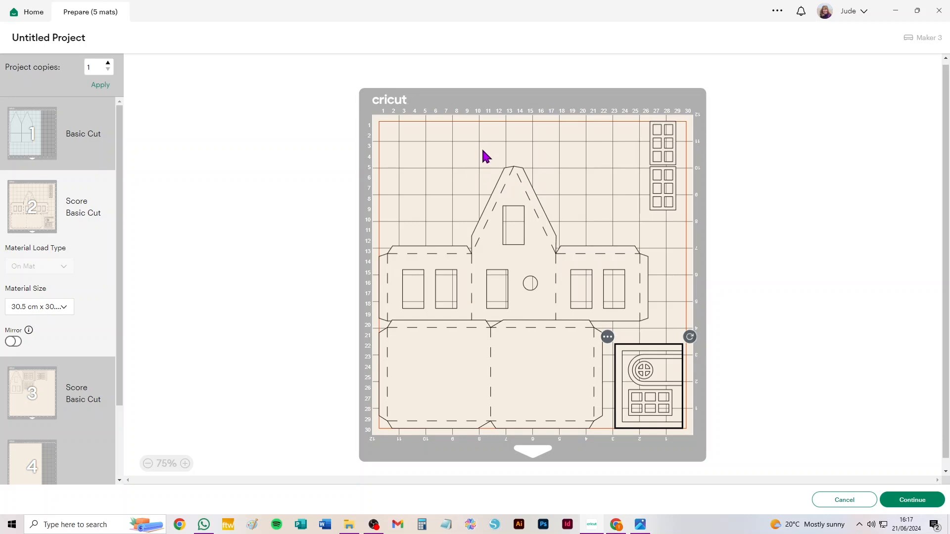
drag(550, 285, 554, 271)
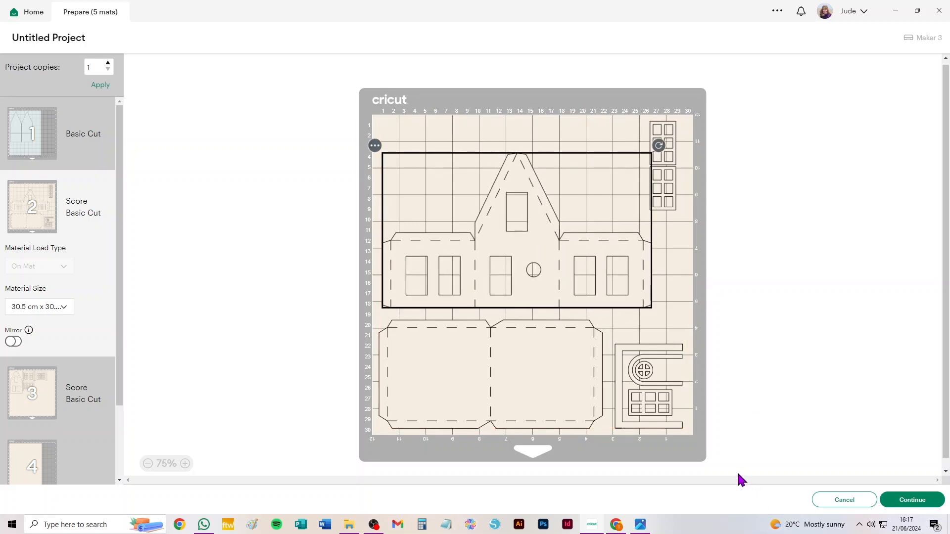
- Leave the mat preview and delete all House_E pieces from the canvas
click(844, 500)
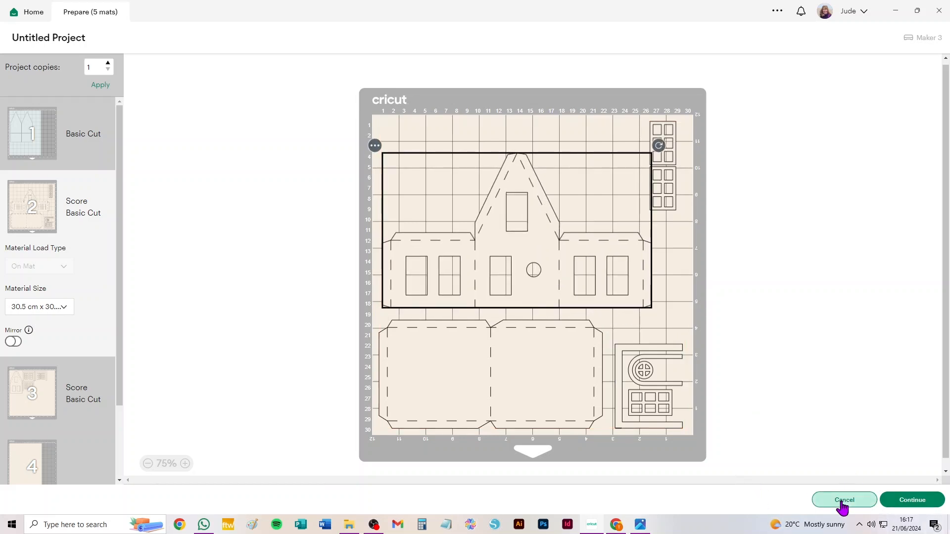
key(ctrl+a)
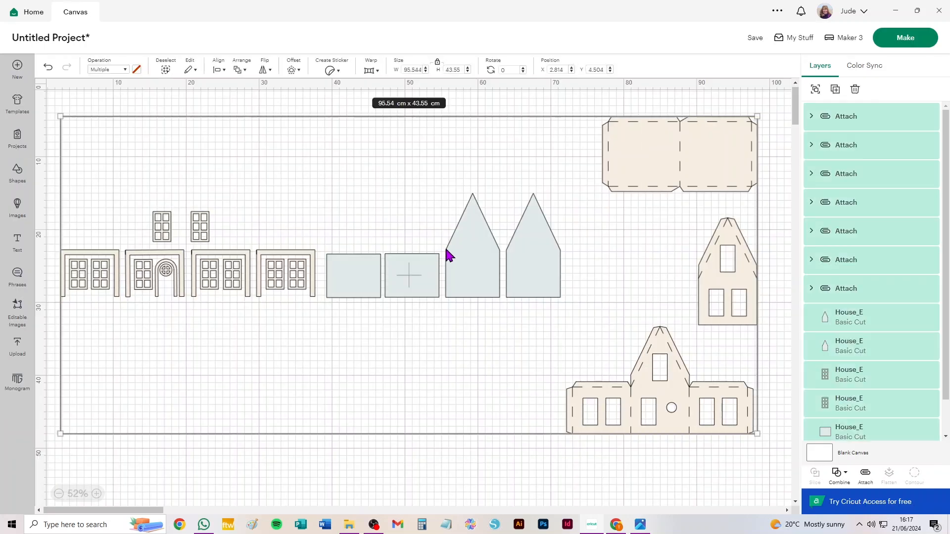
key(Delete)
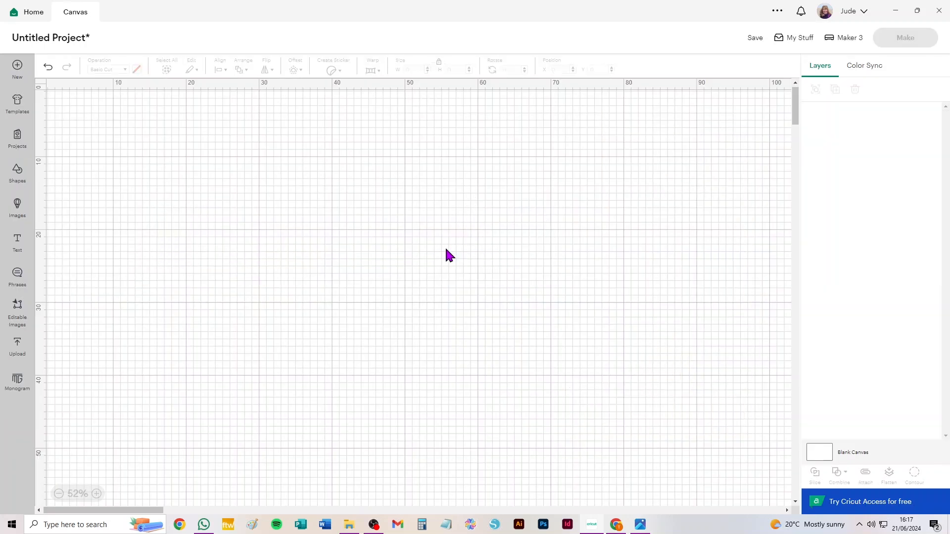
- Add the uploaded Church template from the recent uploads to the canvas
click(17, 347)
click(237, 327)
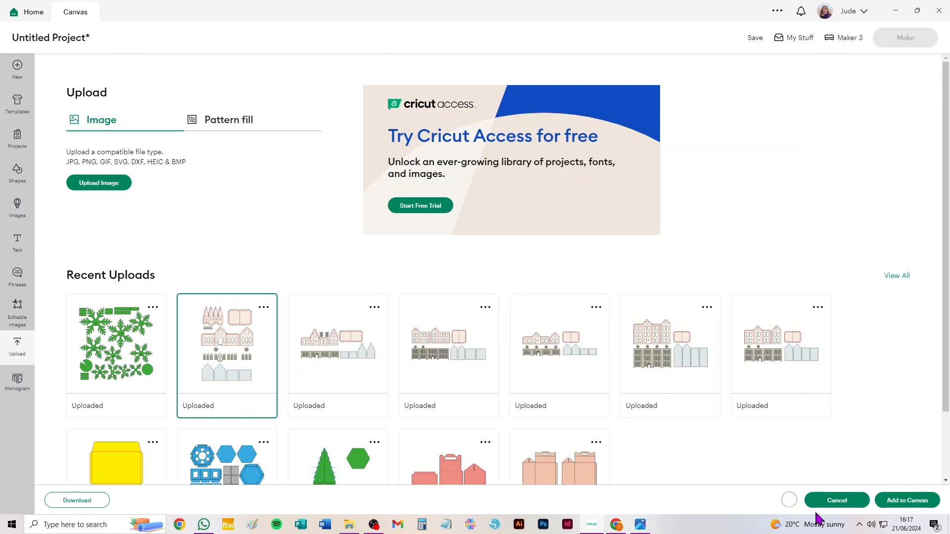
click(909, 500)
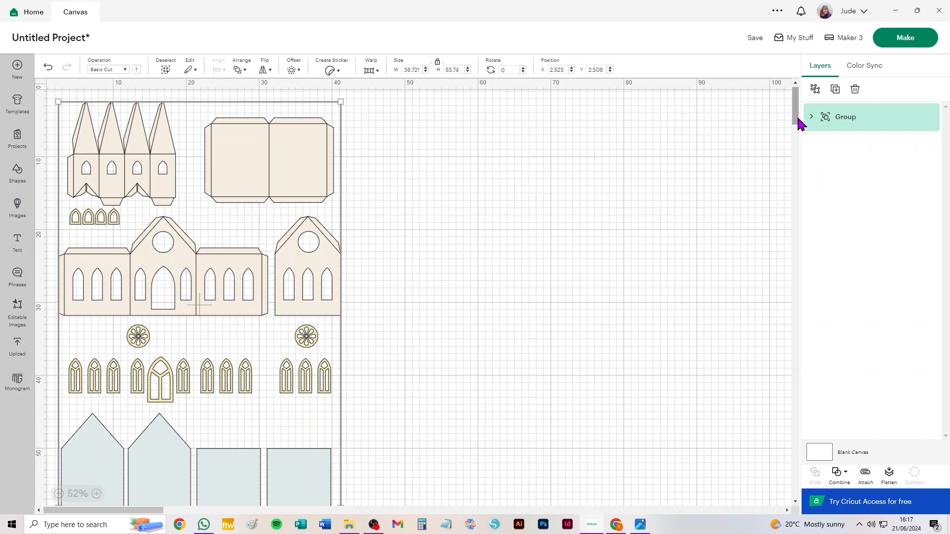
- Ungroup the Church template, and ungroup its cut layer into individual pieces
click(815, 90)
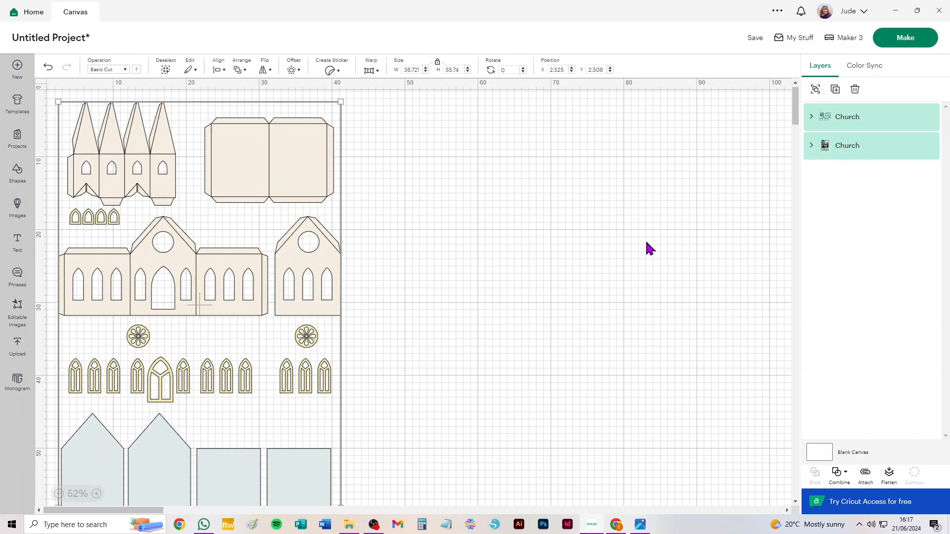
click(865, 153)
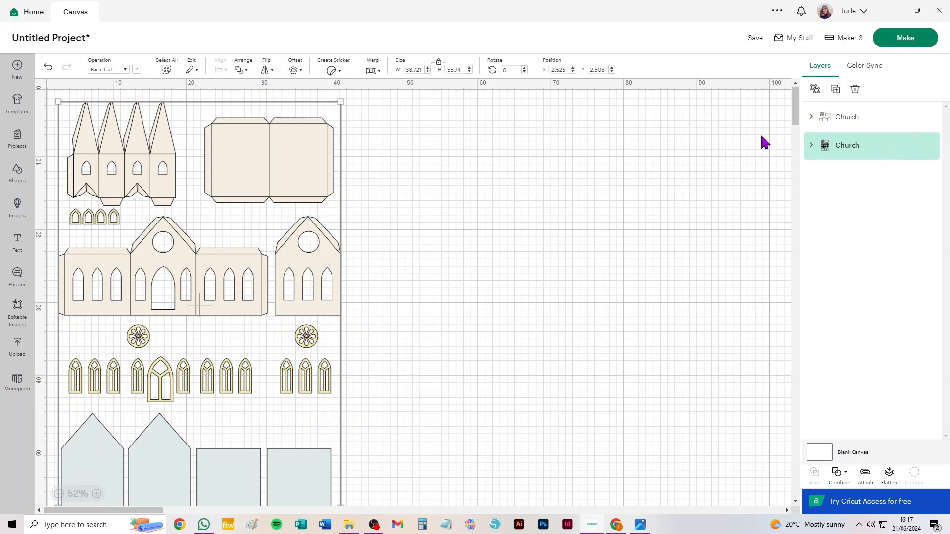
click(815, 90)
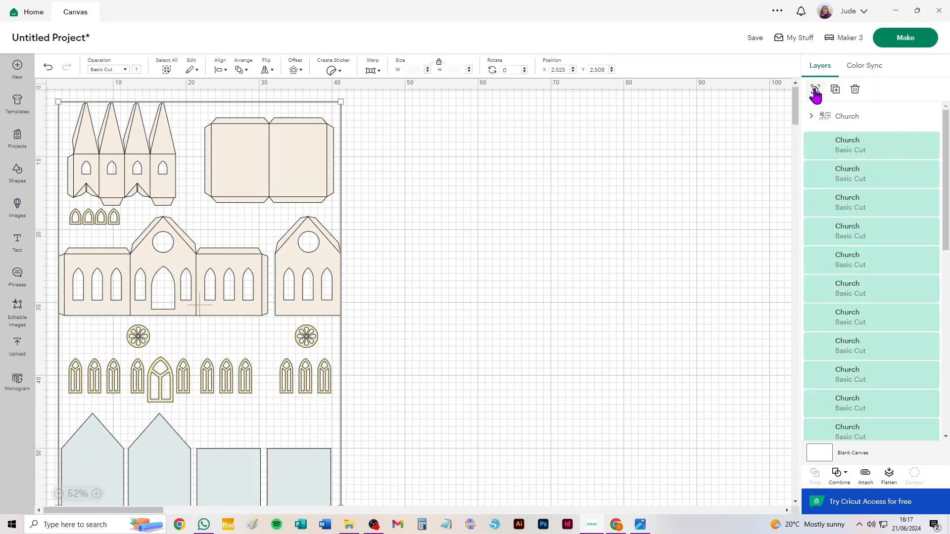
- Change the Church fold-line group's operation to Score and ungroup it into separate score layers
click(842, 120)
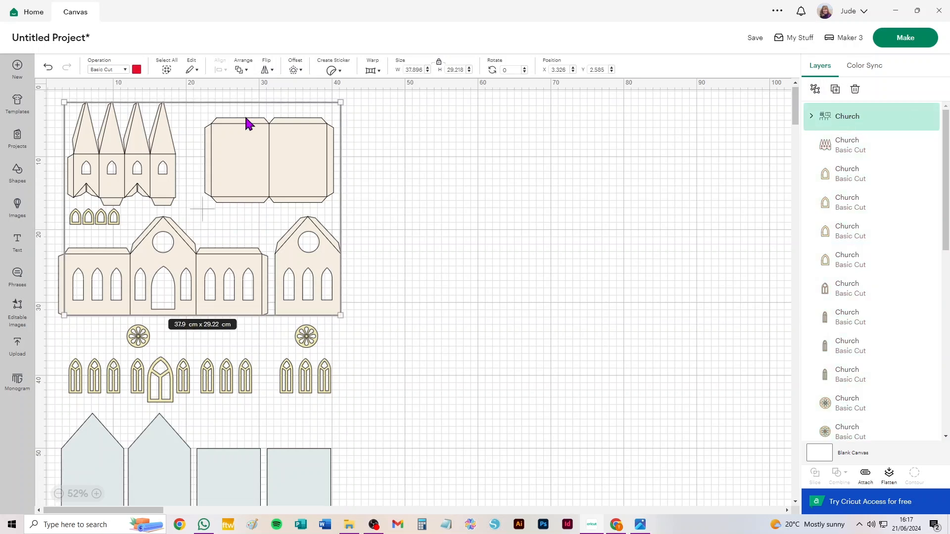
click(105, 72)
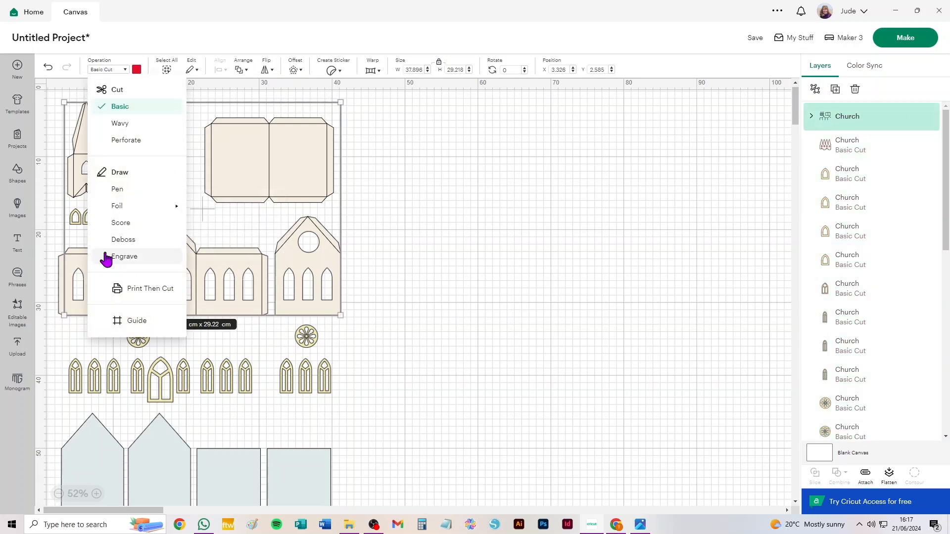
click(125, 220)
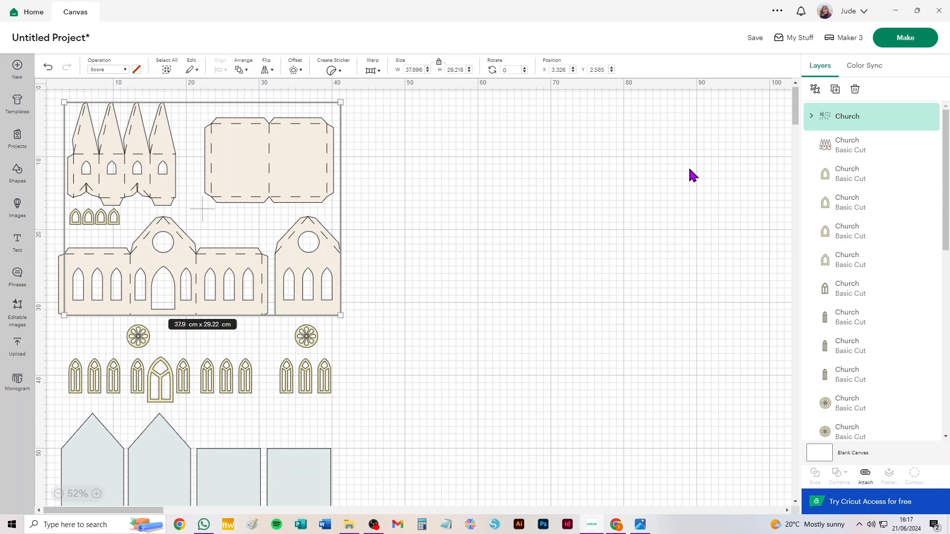
click(815, 90)
- Attach the score lines to the church roof piece and the single gable wall, moving both to the right part of the canvas
drag(399, 105, 197, 204)
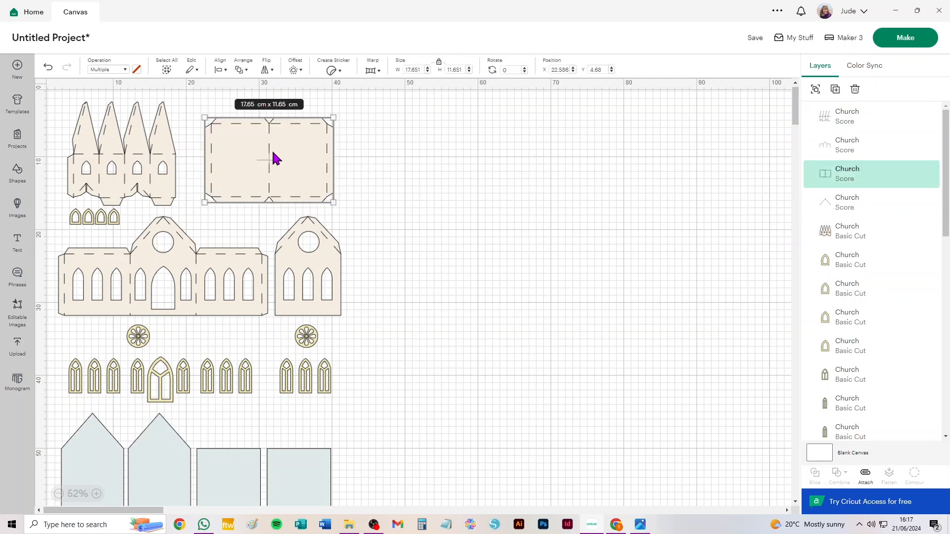
click(866, 475)
click(601, 308)
drag(556, 187, 678, 180)
drag(419, 164, 270, 322)
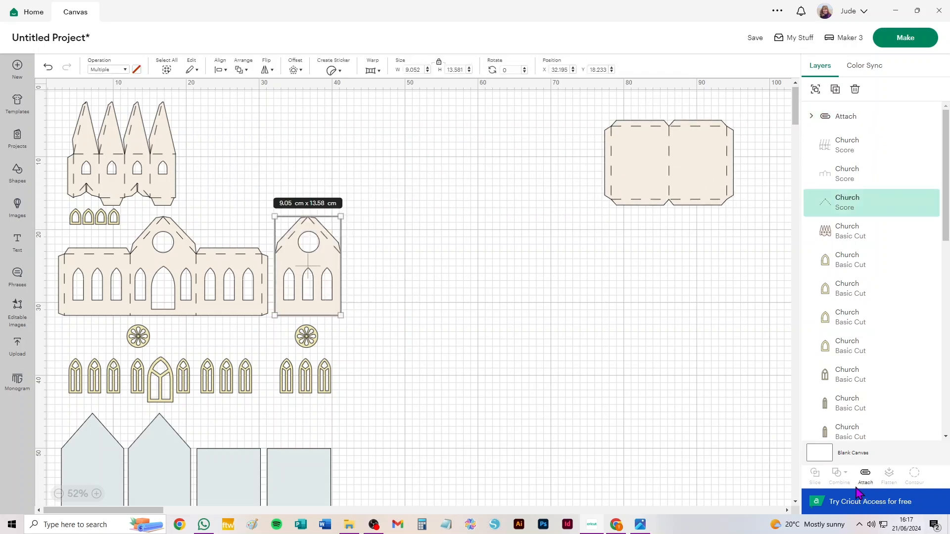
click(866, 474)
drag(324, 267, 700, 268)
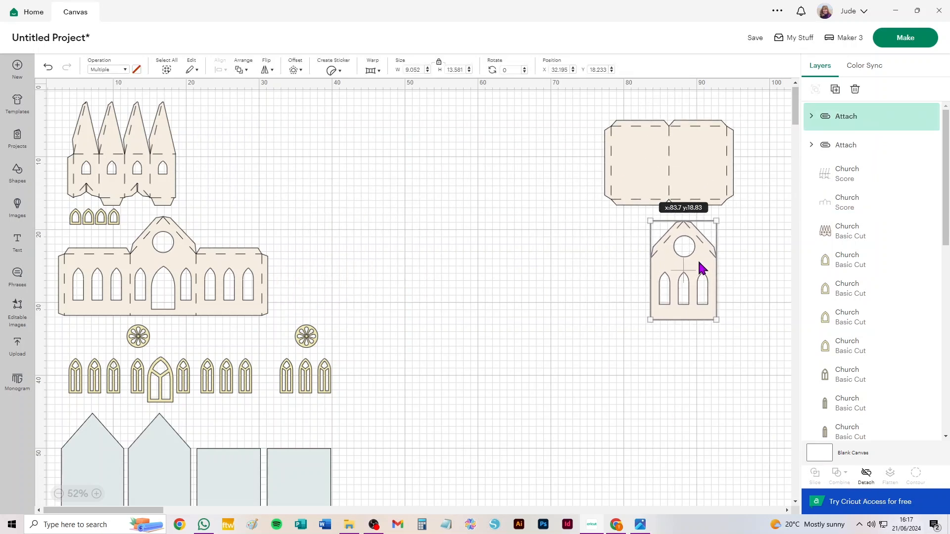
- Attach the score lines to the church spire piece and the long wall piece, moving each beside the attached pieces
drag(226, 99, 59, 182)
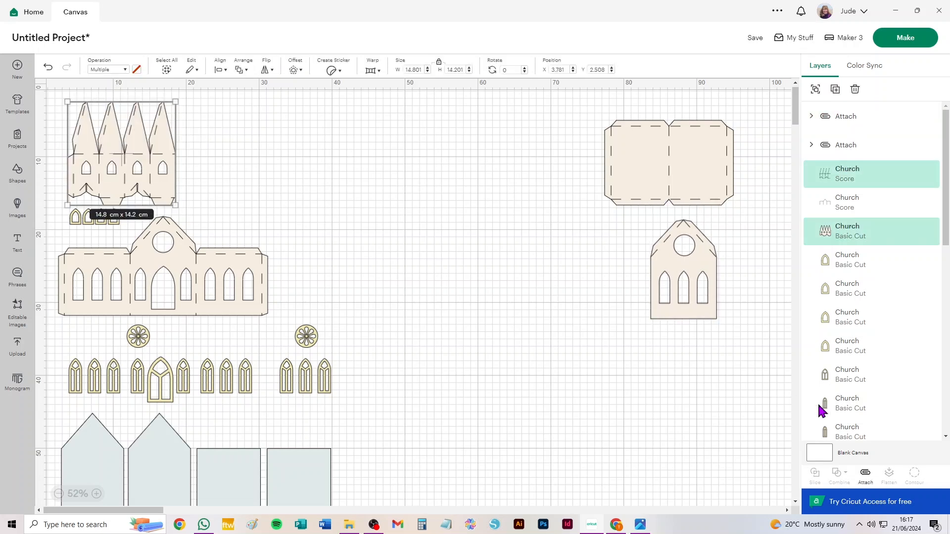
click(865, 474)
drag(144, 180, 545, 191)
drag(318, 263, 46, 298)
click(863, 479)
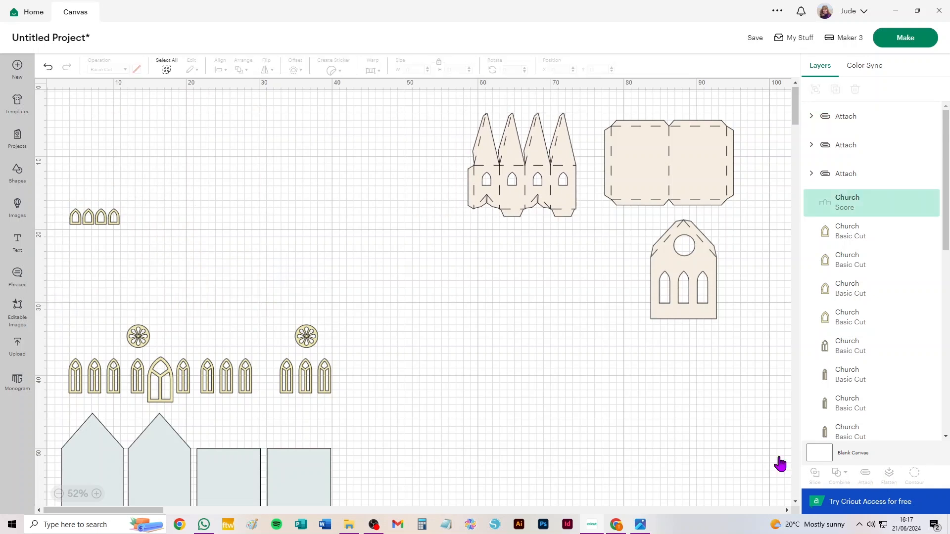
drag(229, 296, 403, 174)
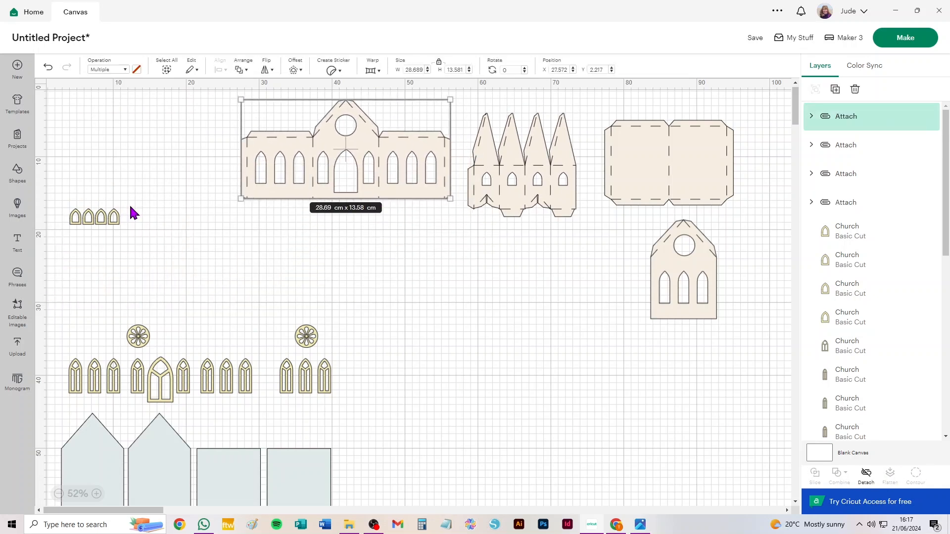
- Send the church to the mat preview and set mat 1's material size to 21 cm x 29.7 cm (A4)
scroll(393, 432, down, 3)
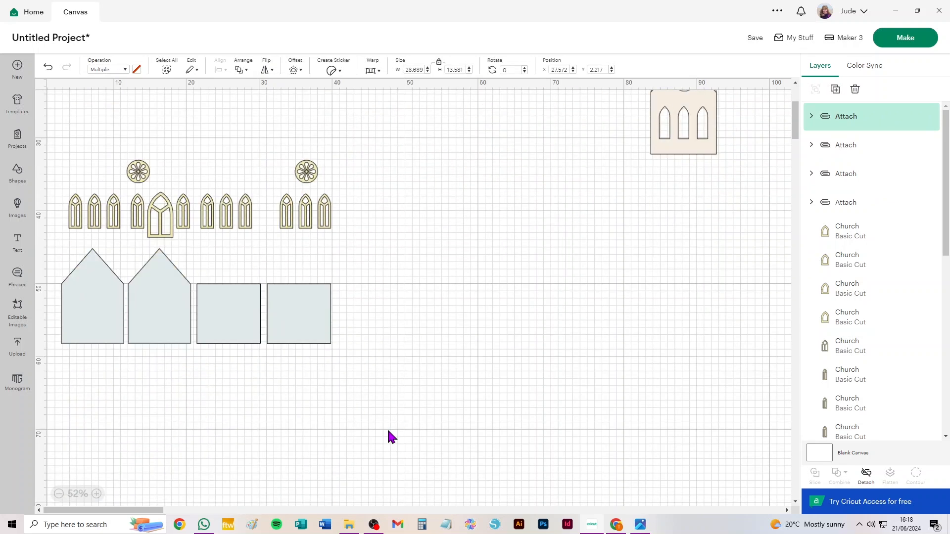
scroll(530, 384, up, 3)
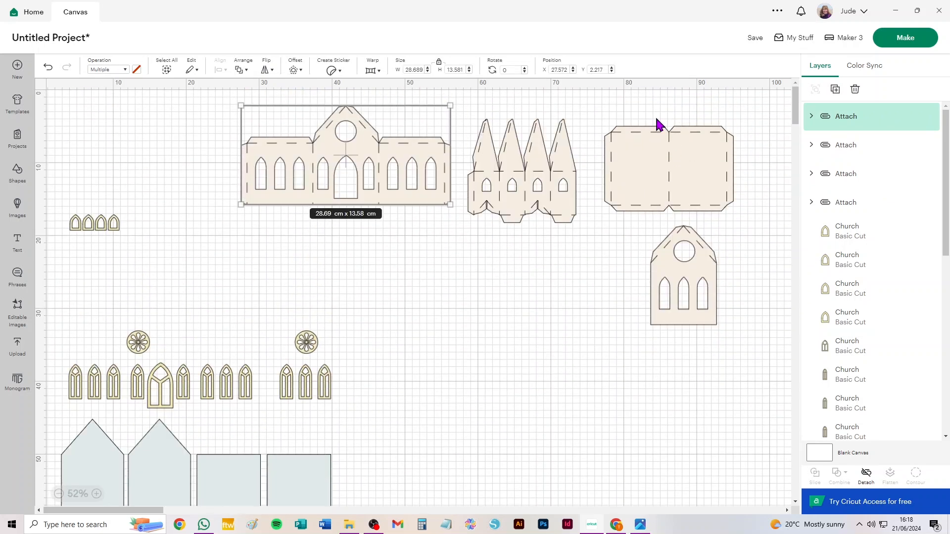
click(902, 43)
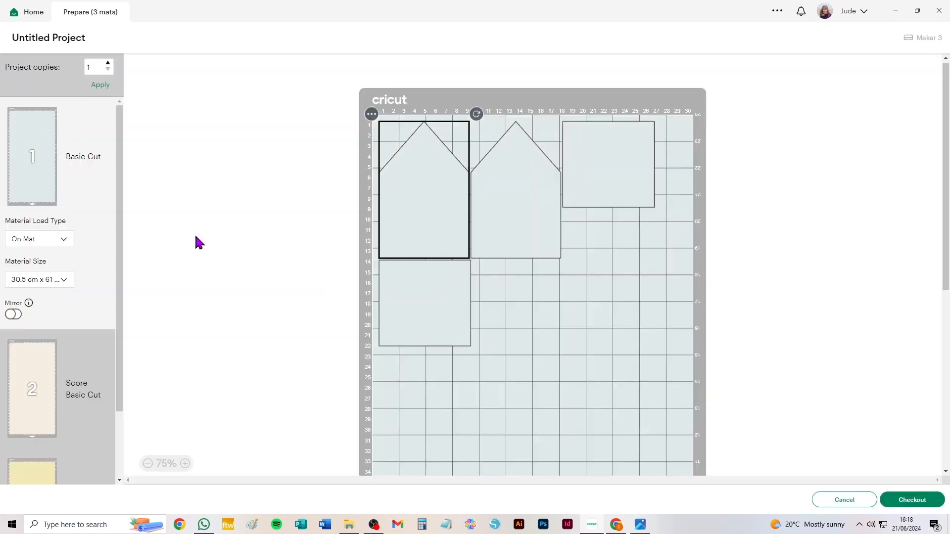
click(56, 282)
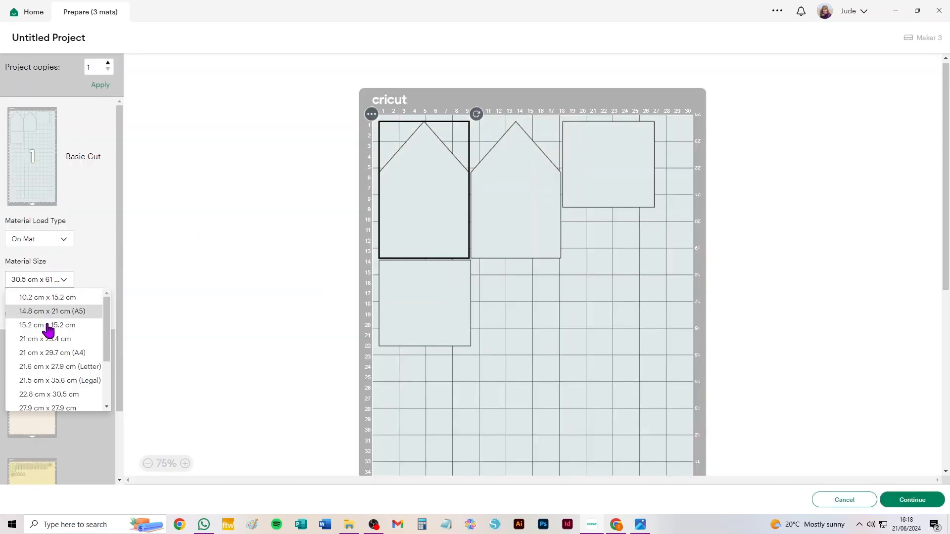
click(47, 352)
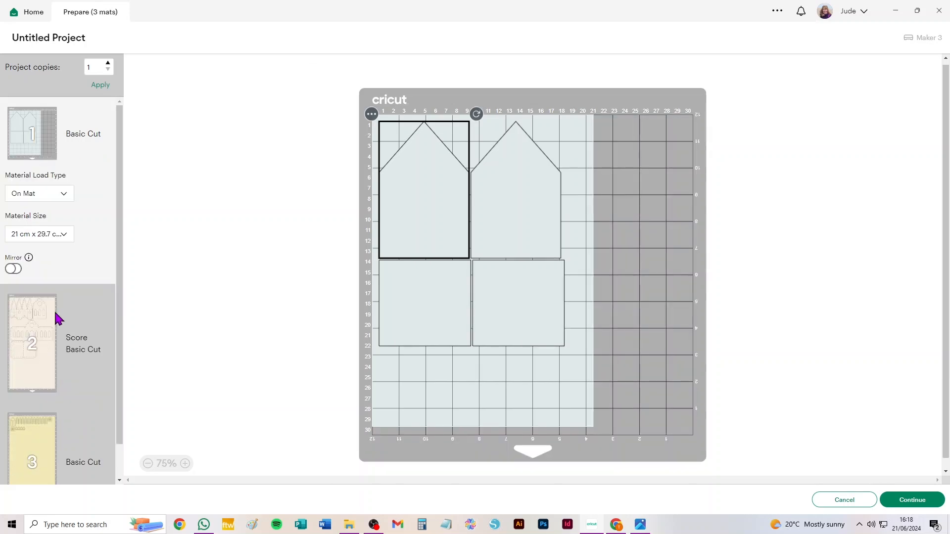
- Set the material size of mat 2, holding the scored church pieces, to 30.5 cm x 30.5 cm
click(36, 350)
click(56, 352)
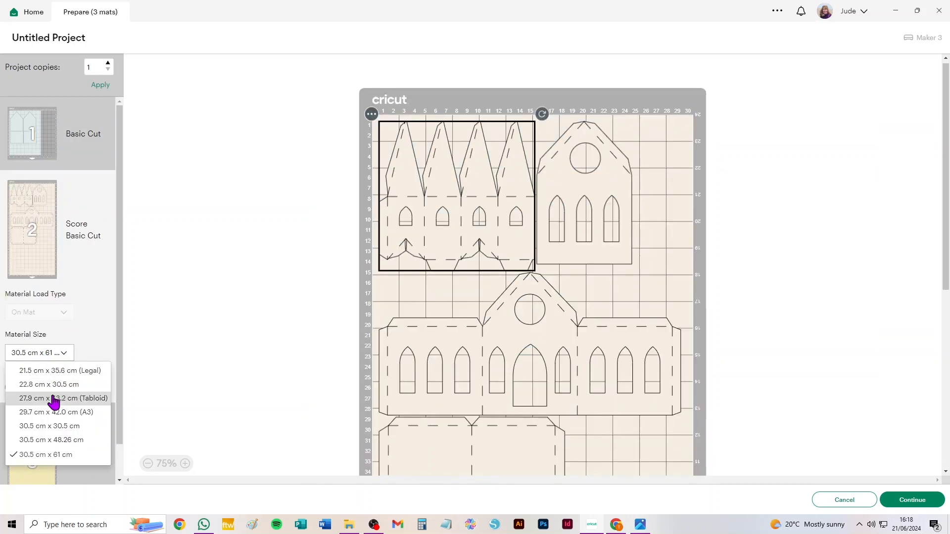
click(585, 374)
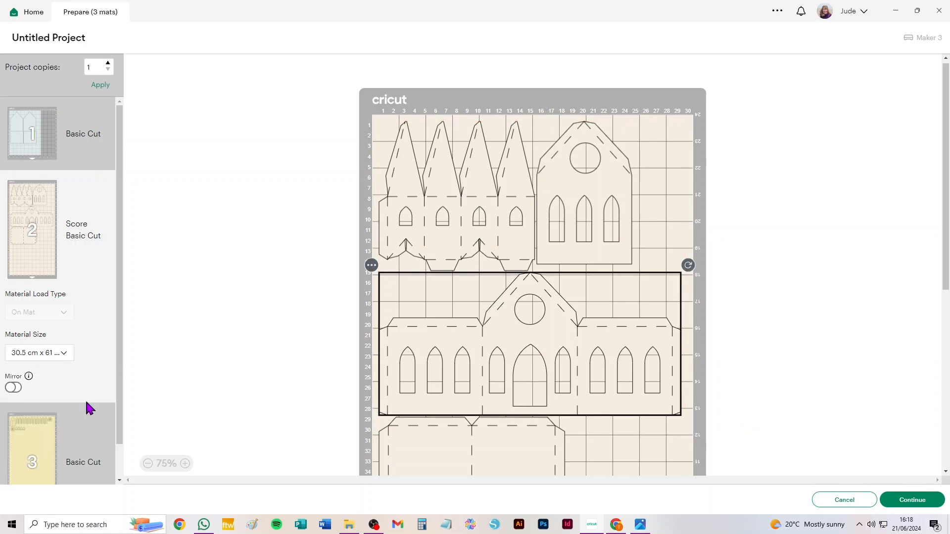
click(43, 359)
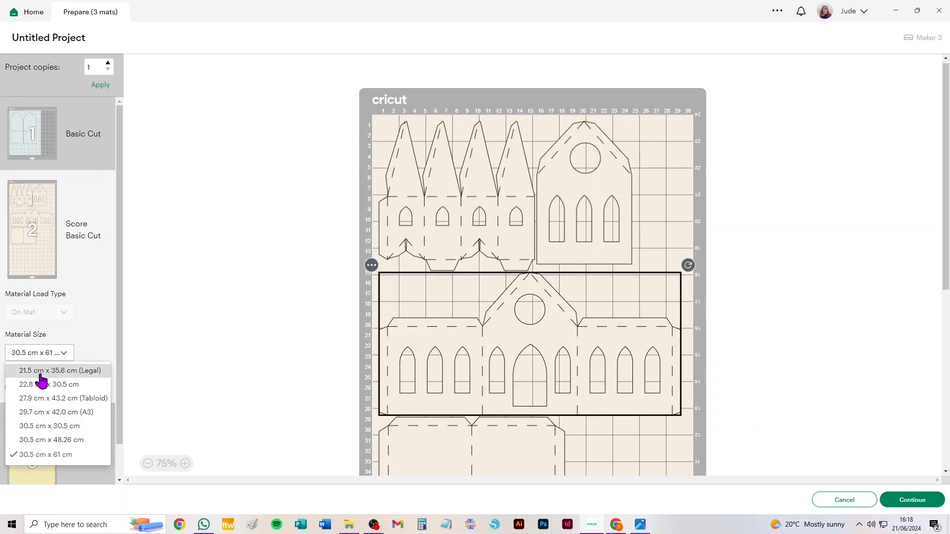
click(45, 427)
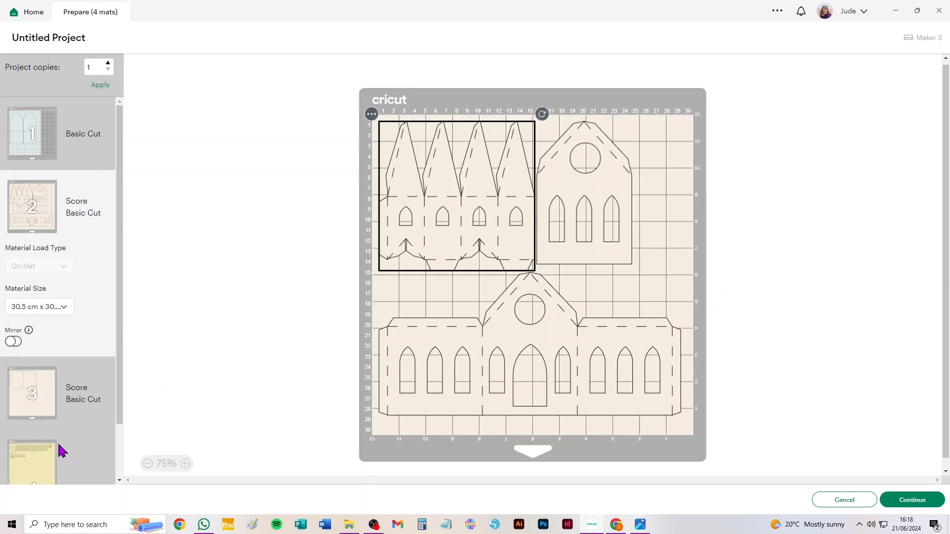
- Set the material size of mat 4, holding the yellow window frames, to 21 cm x 29.7 cm (A4)
click(39, 465)
click(57, 438)
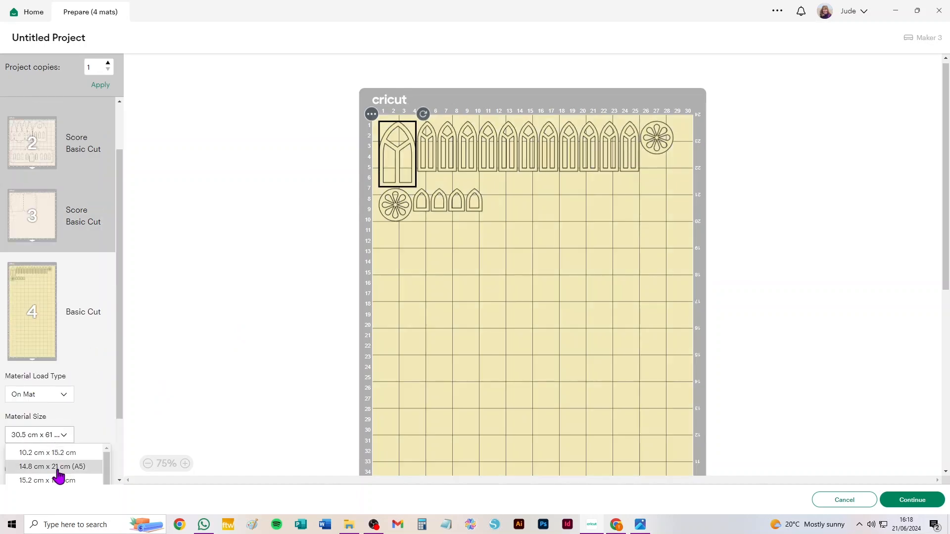
drag(121, 410, 121, 473)
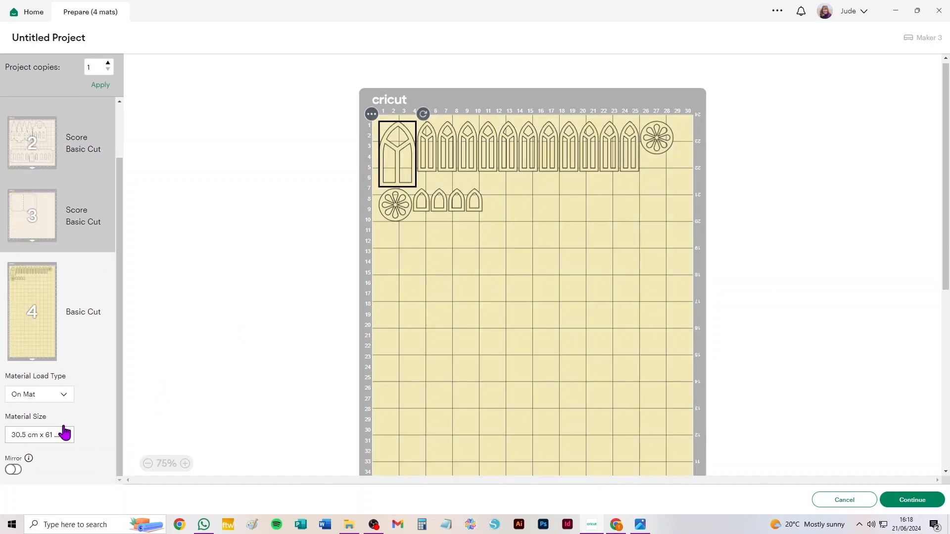
click(61, 433)
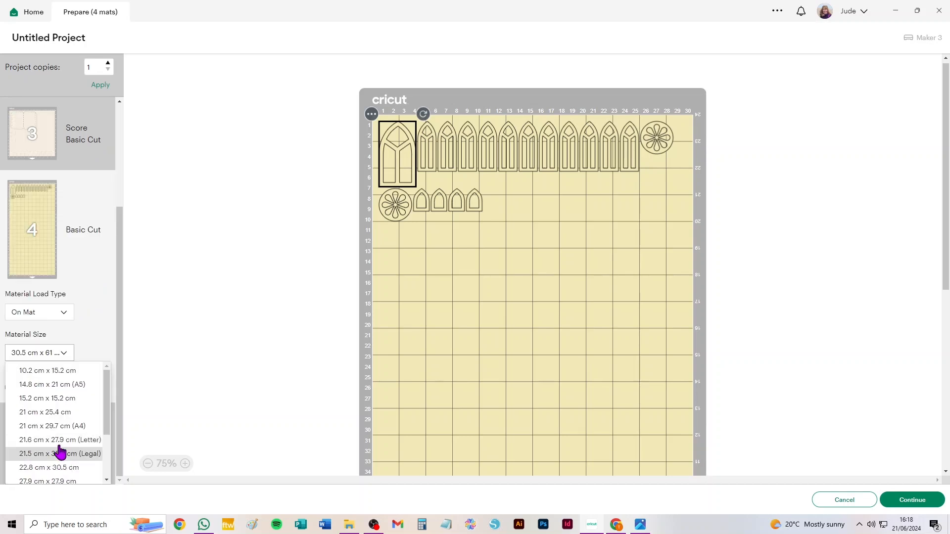
click(59, 427)
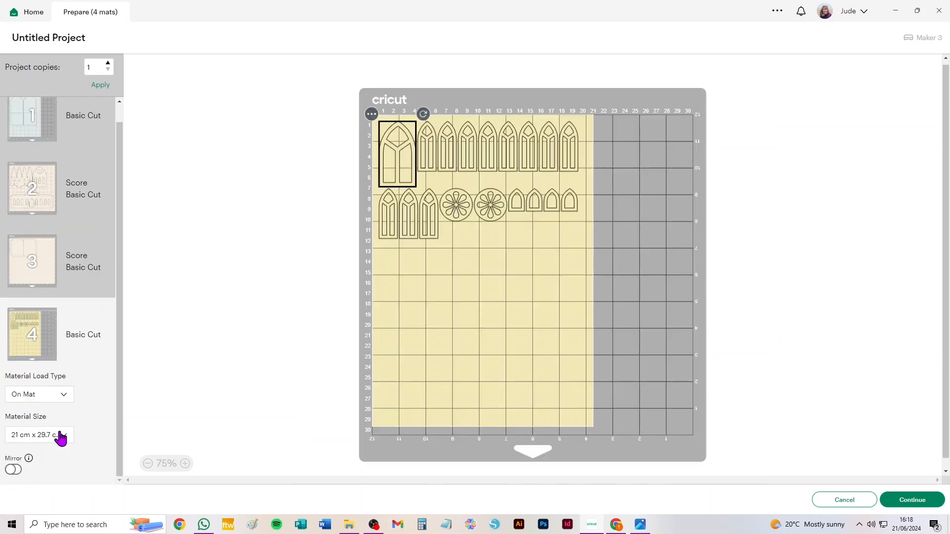
- Set the material size of mat 4, holding the yellow window frames, to 21.6 cm x 27.9 cm (Letter) and return to the canvas
click(60, 438)
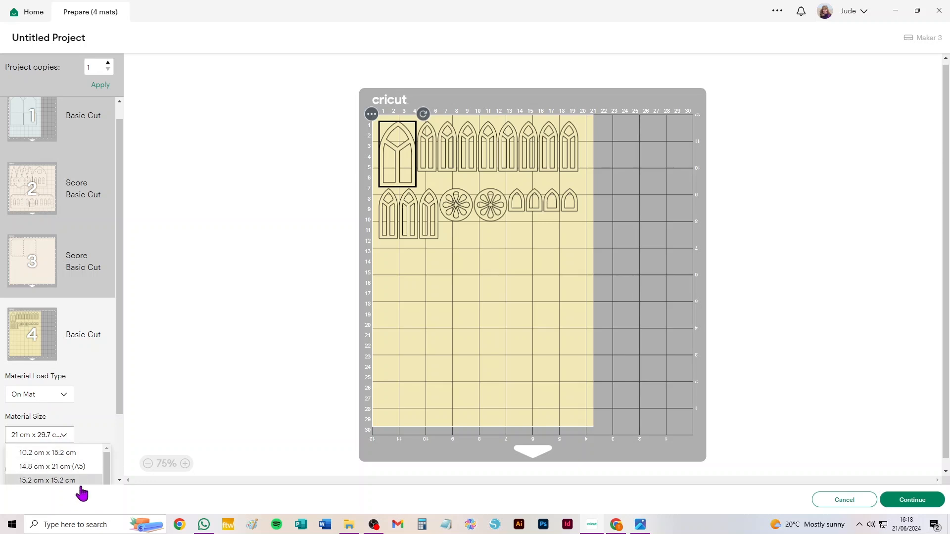
scroll(102, 469, down, 3)
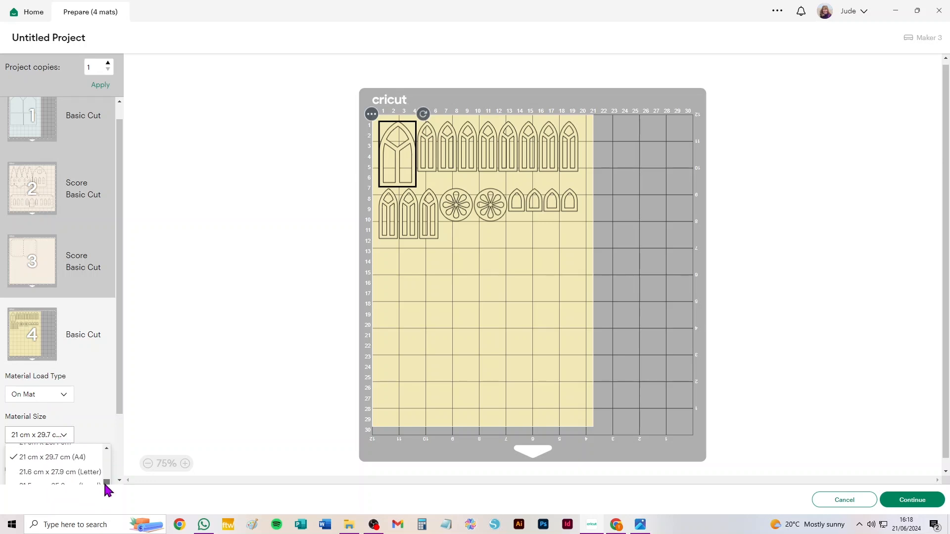
click(86, 475)
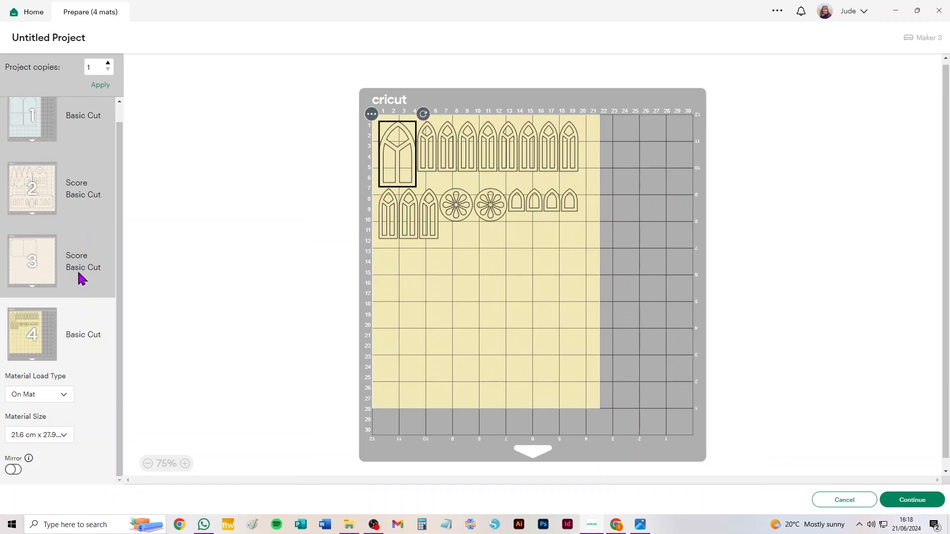
scroll(78, 273, up, 1)
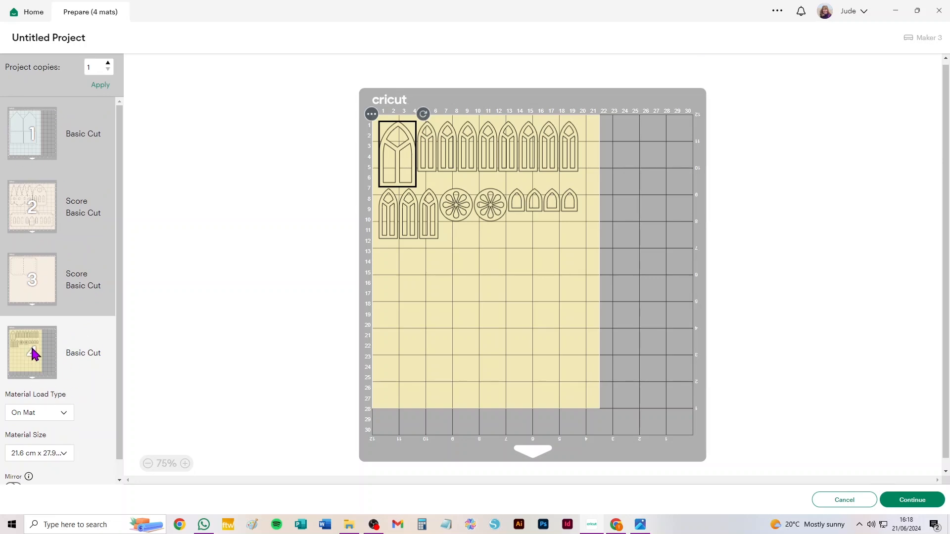
click(824, 502)
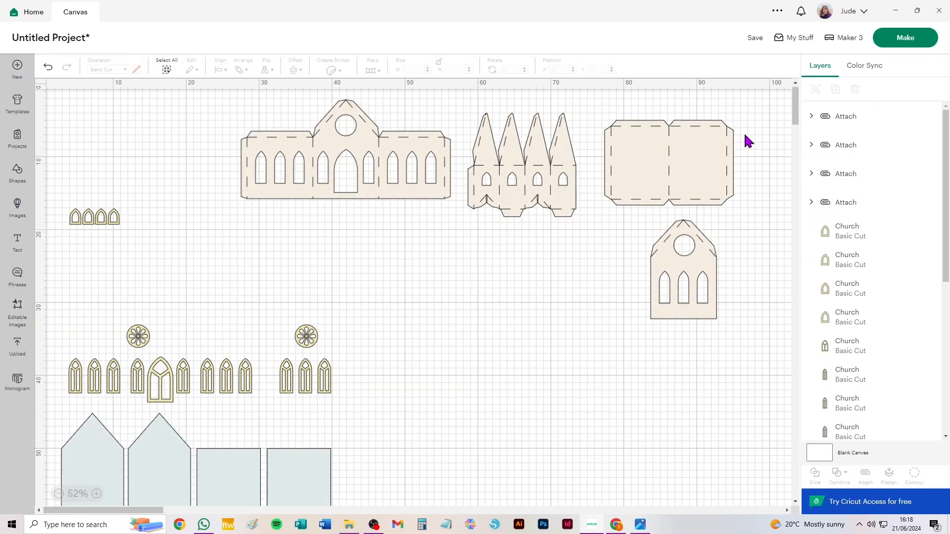
- Sync the yellow window frames to the cream colour of the church walls and send the church to the mat preview
click(864, 66)
click(811, 116)
click(812, 145)
drag(851, 144, 869, 242)
click(915, 42)
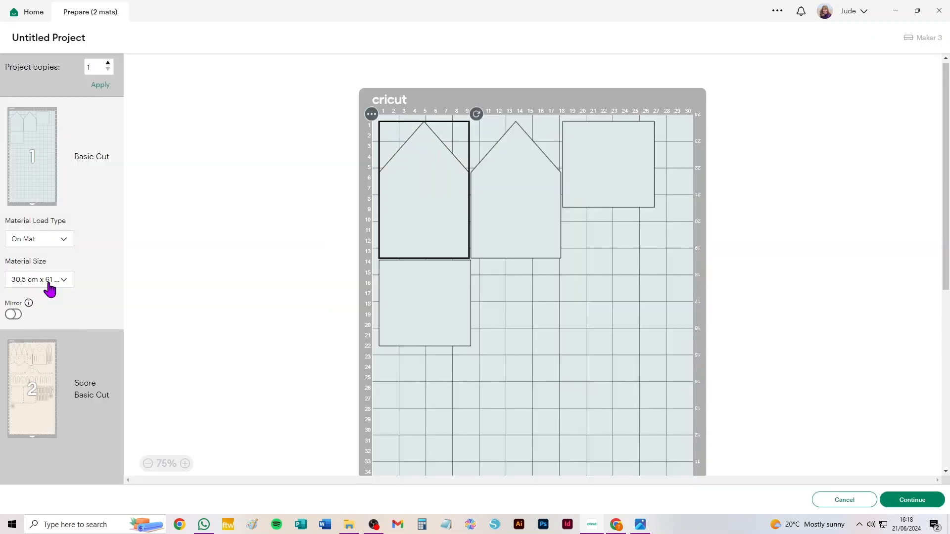
- Set mat 1's material size to 21 cm x 29.7 cm (A4) and mat 2's to 30.5 cm x 30.5 cm
click(47, 281)
click(42, 354)
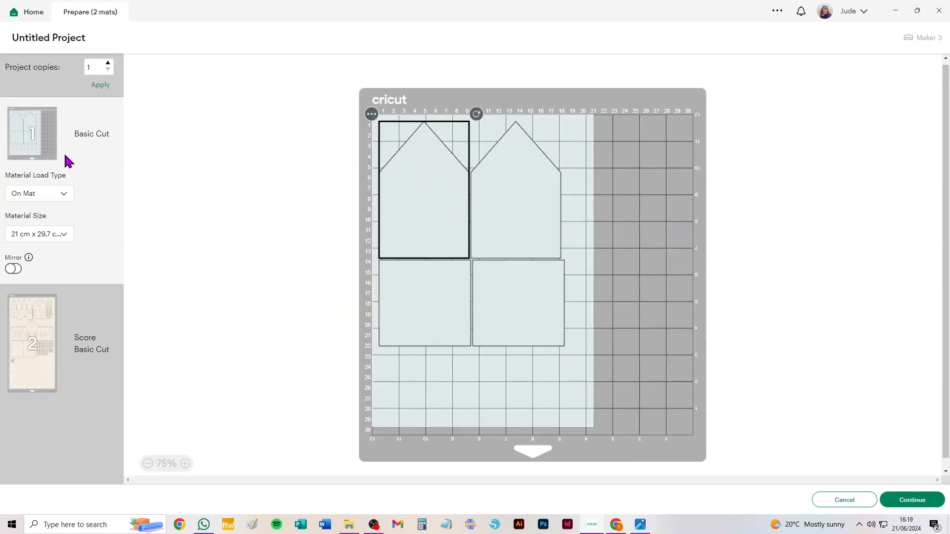
click(38, 327)
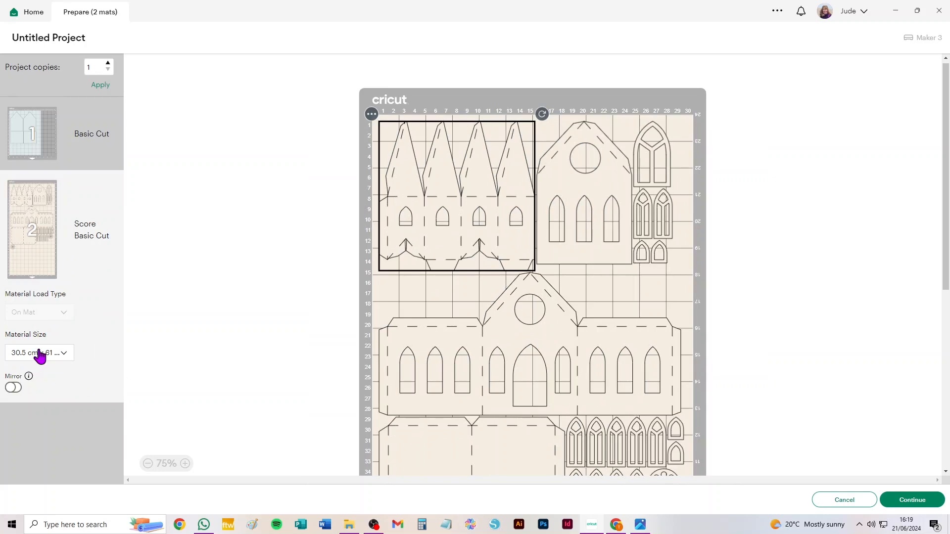
click(40, 354)
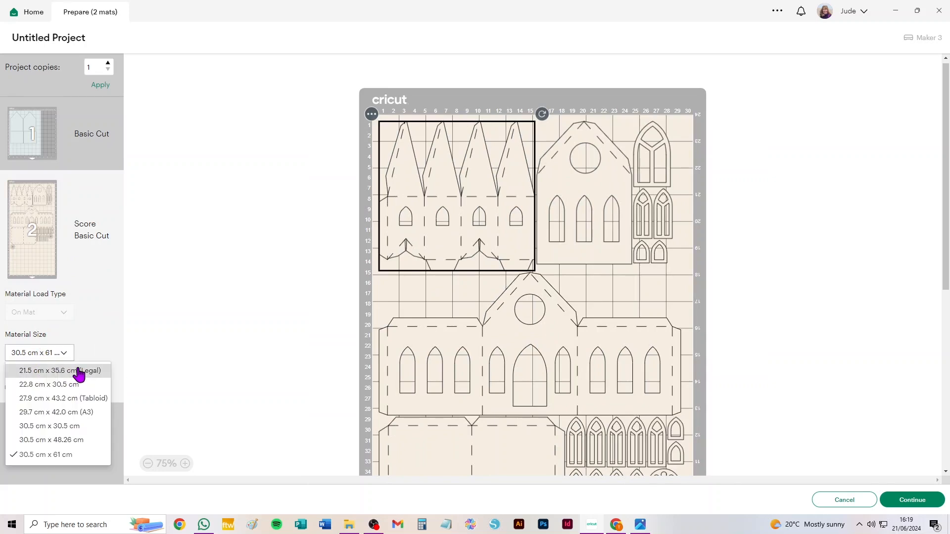
click(48, 428)
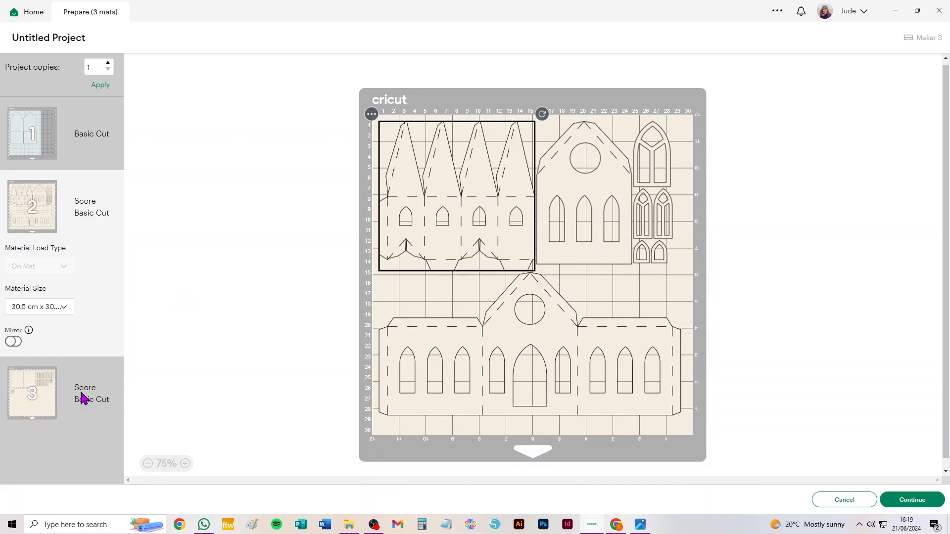
- On mat 3, move the lower round rose window directly beneath the other one at the material's edge, and return to the canvas
click(39, 405)
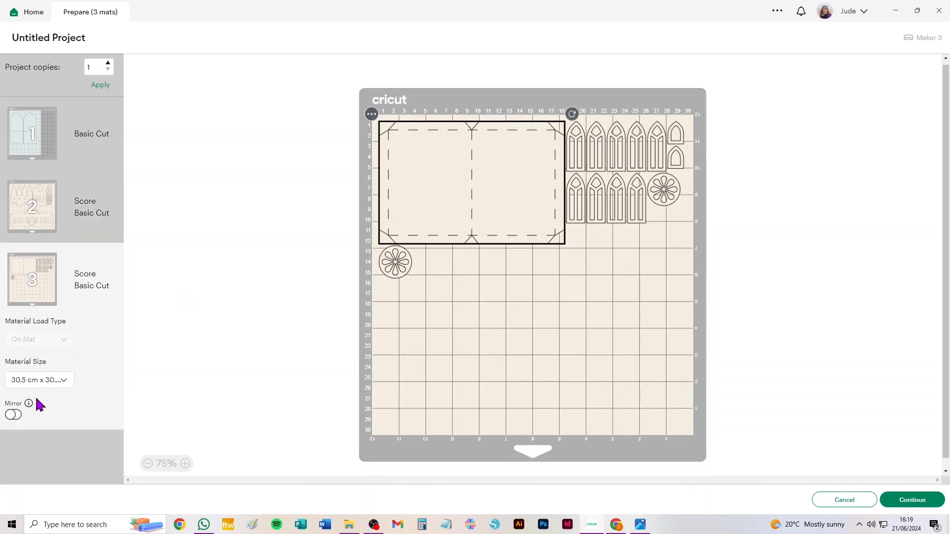
click(404, 266)
drag(406, 268, 679, 232)
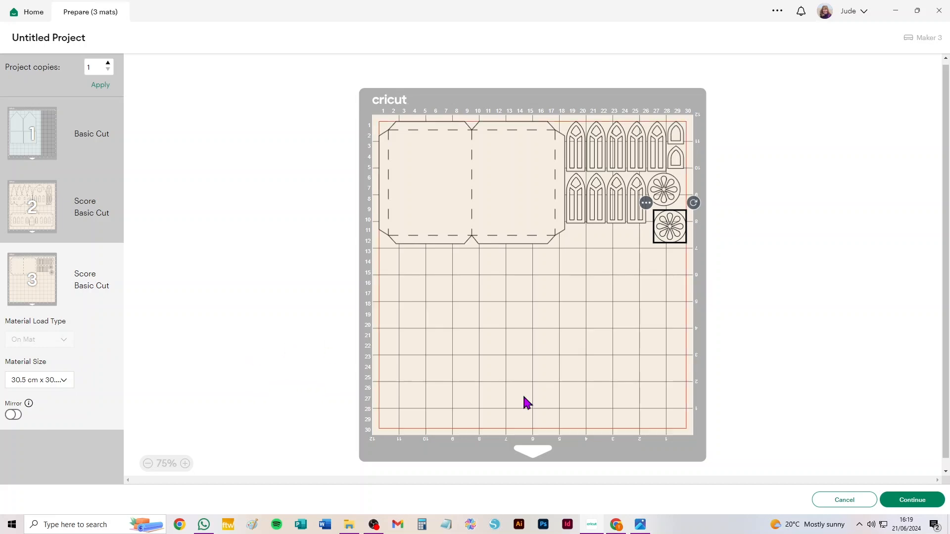
click(832, 503)
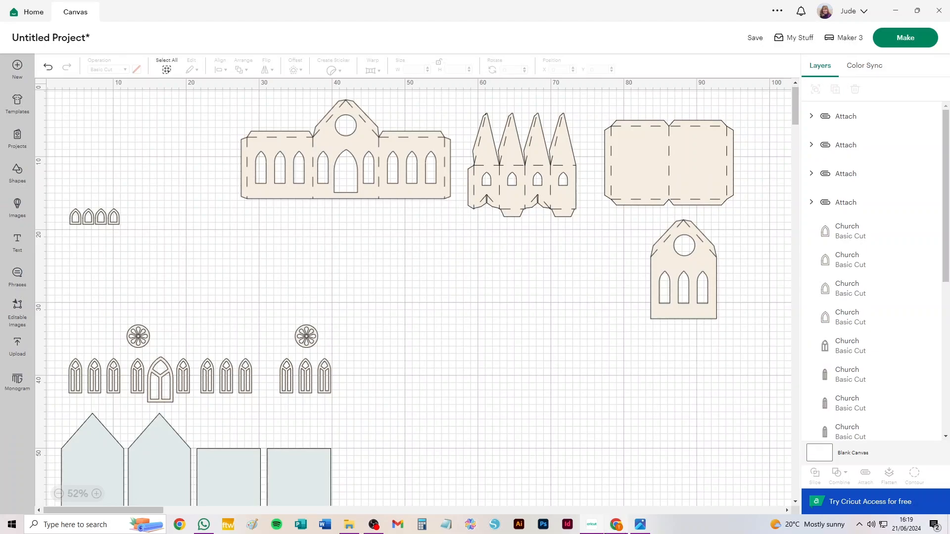
- Switch to the photo viewer and browse to houses.png to examine the finished, lit paper village
click(640, 525)
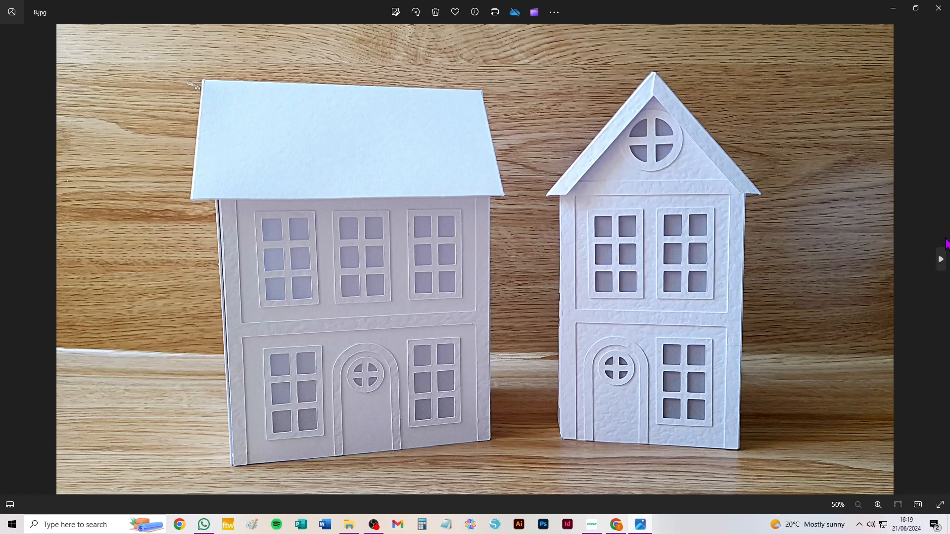
click(941, 259)
click(941, 259)
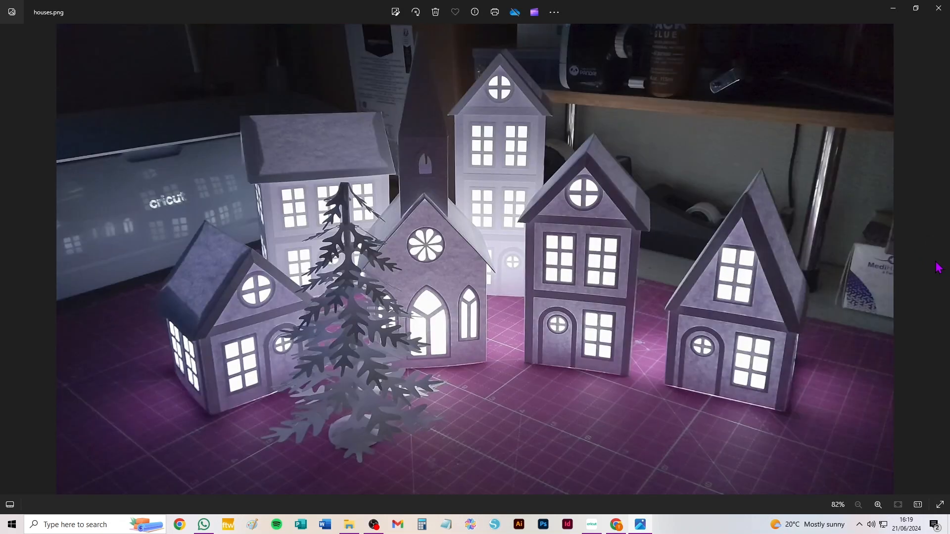